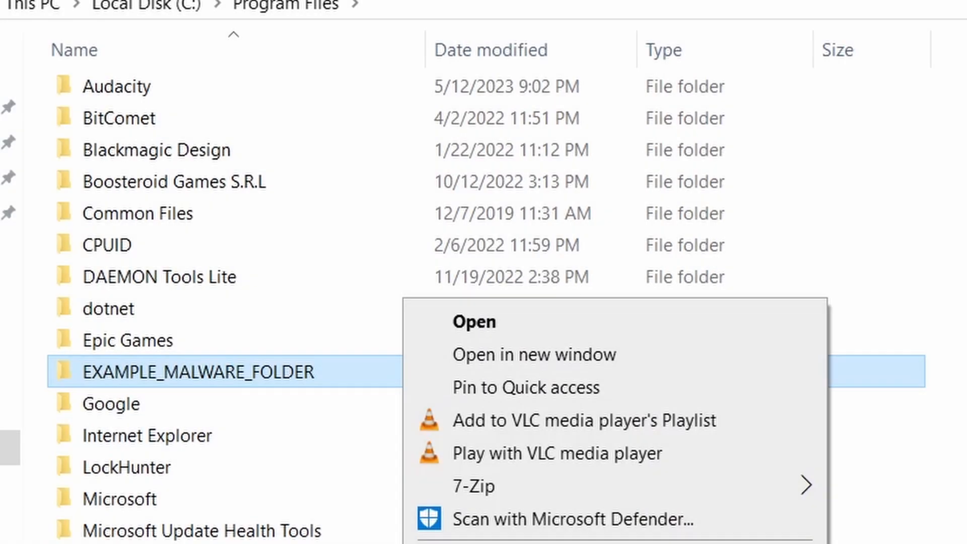
- Try to delete EXAMPLE_MALWARE_FOLDER from Program Files, and retry the deletion once
{"action": "key", "text": "Delete"}
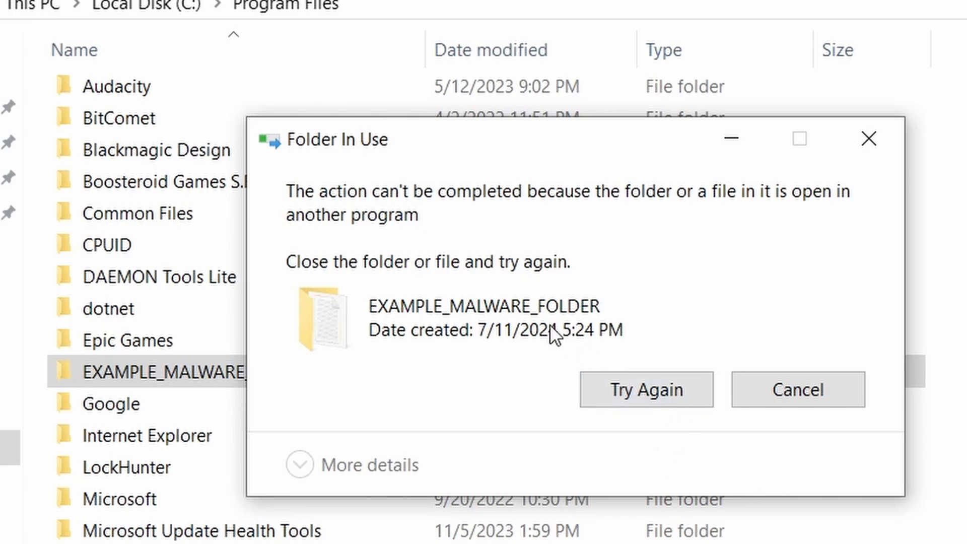
{"action": "left_click", "coordinate": [635, 395]}
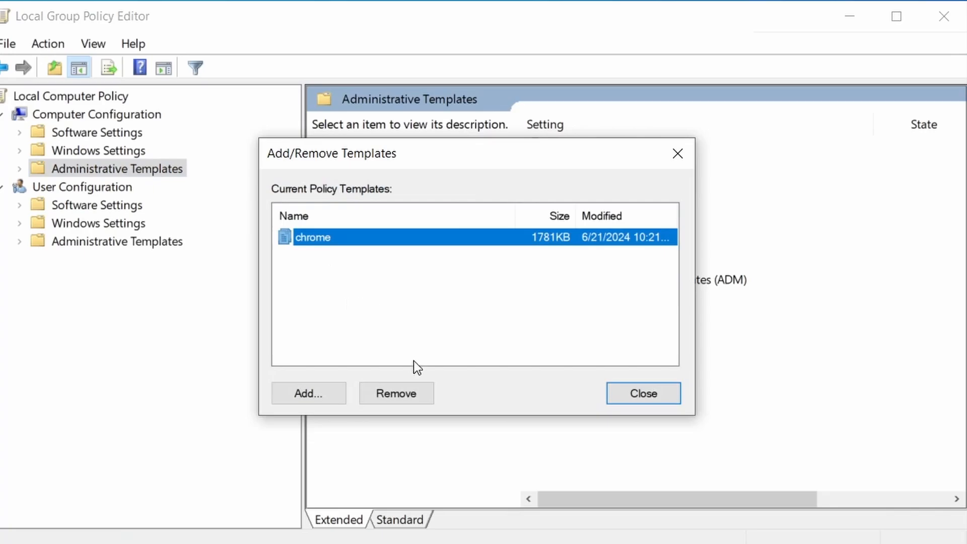
- Remove the chrome policy template from the computer's Administrative Templates and close the template dialog
{"action": "left_click", "coordinate": [406, 391]}
{"action": "left_click", "coordinate": [675, 392]}
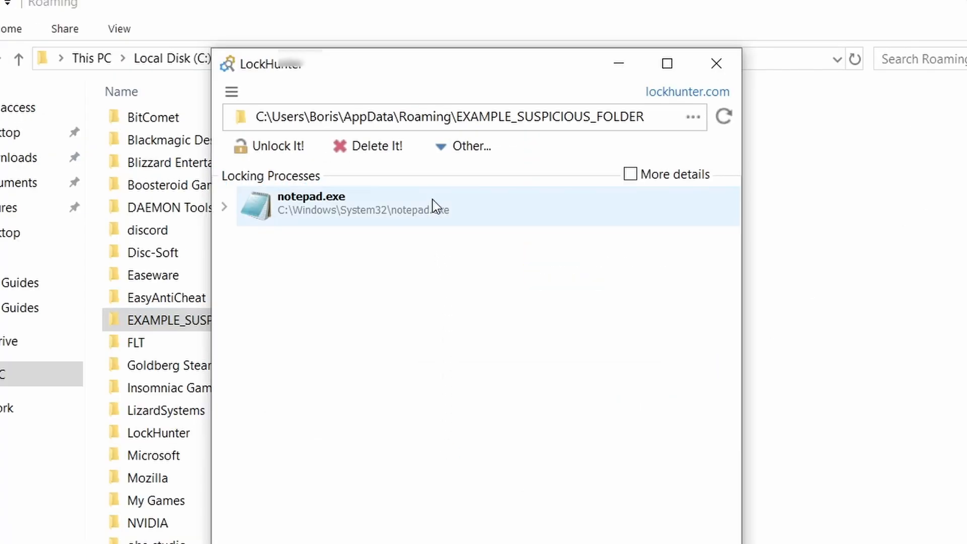
- Delete the locked EXAMPLE_SUSPICIOUS_FOLDER in AppData\Roaming with LockHunter
{"action": "left_click", "coordinate": [394, 151]}
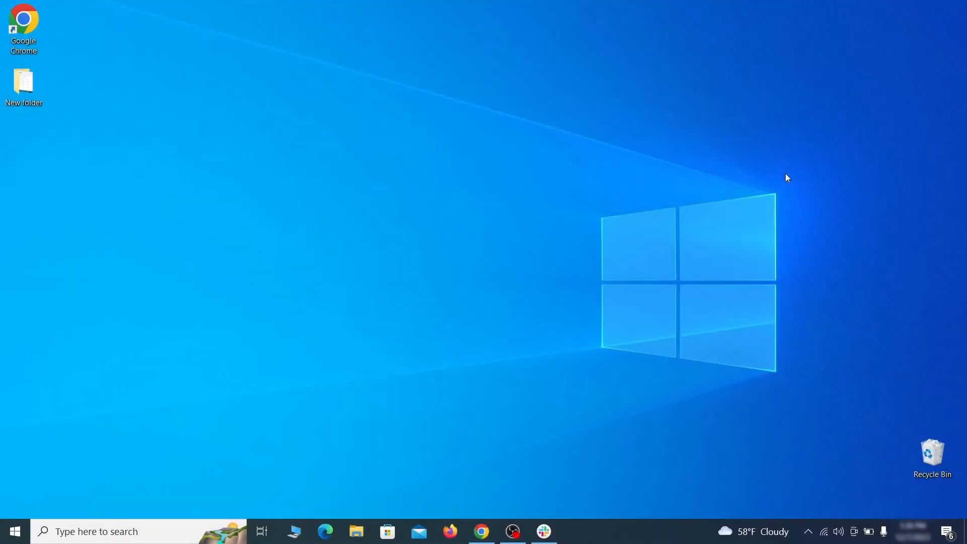
- Open the Windows Apps & features settings and sort the installed apps by install date
{"action": "key", "text": "super"}
{"action": "type", "text": "apps"}
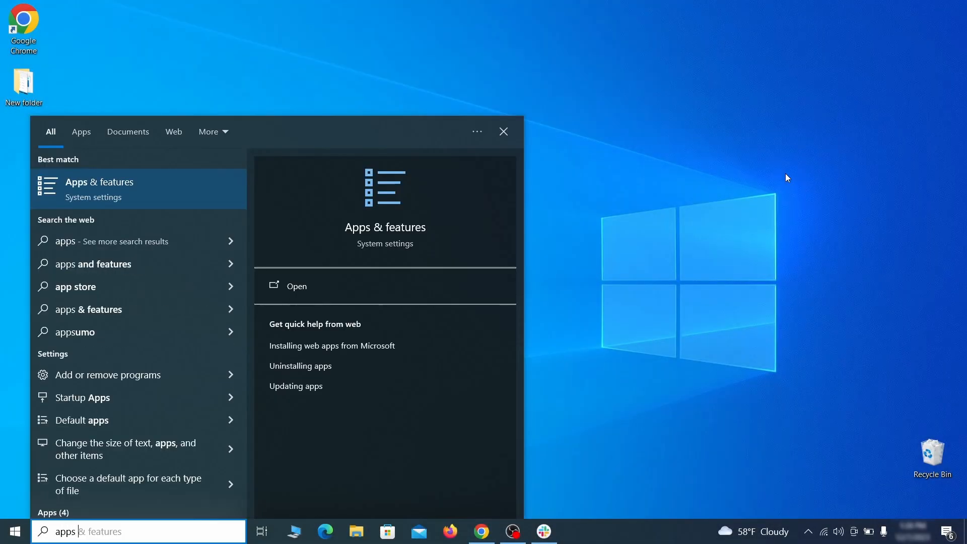
{"action": "type", "text": " & features"}
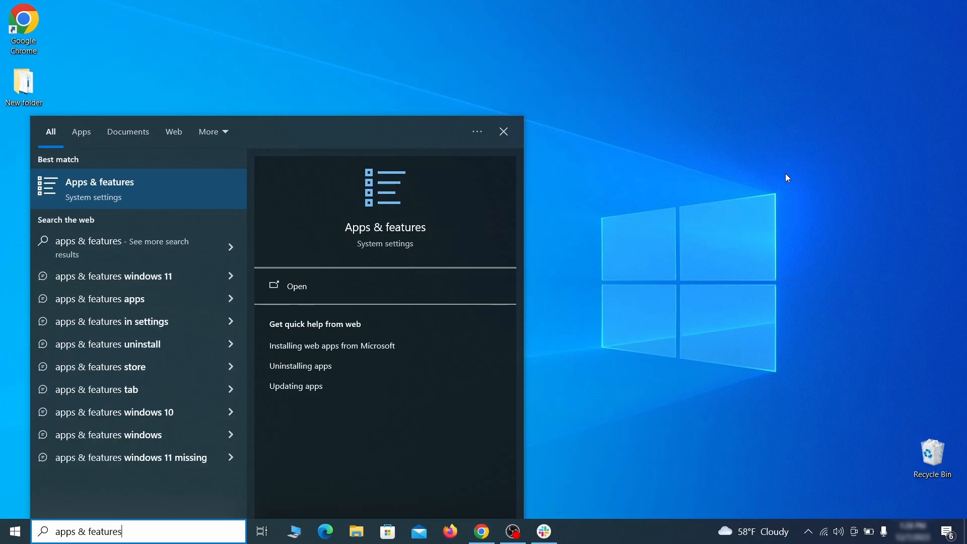
{"action": "key", "text": "Return"}
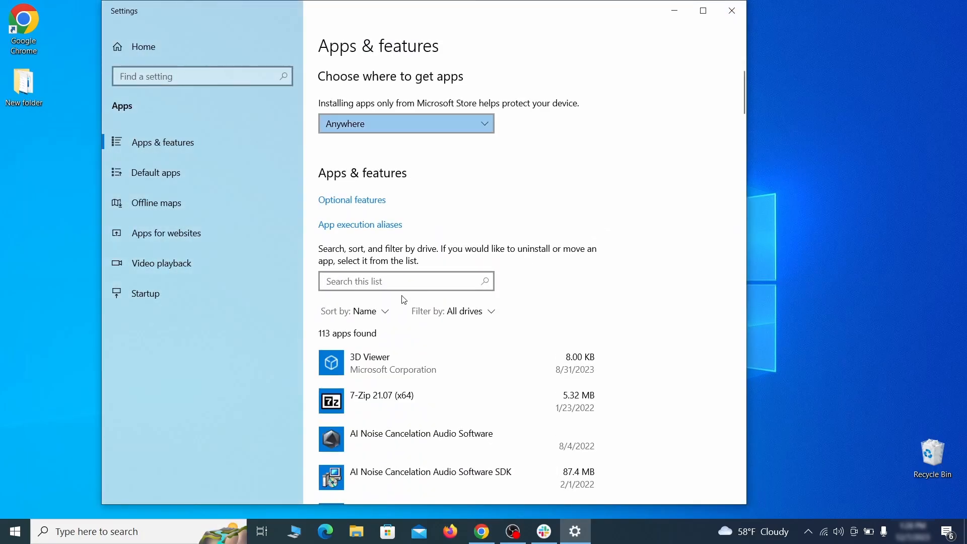
{"action": "left_click", "coordinate": [382, 311]}
{"action": "left_click", "coordinate": [377, 377]}
{"action": "scroll", "coordinate": [633, 276], "scroll_direction": "down", "scroll_amount": 2}
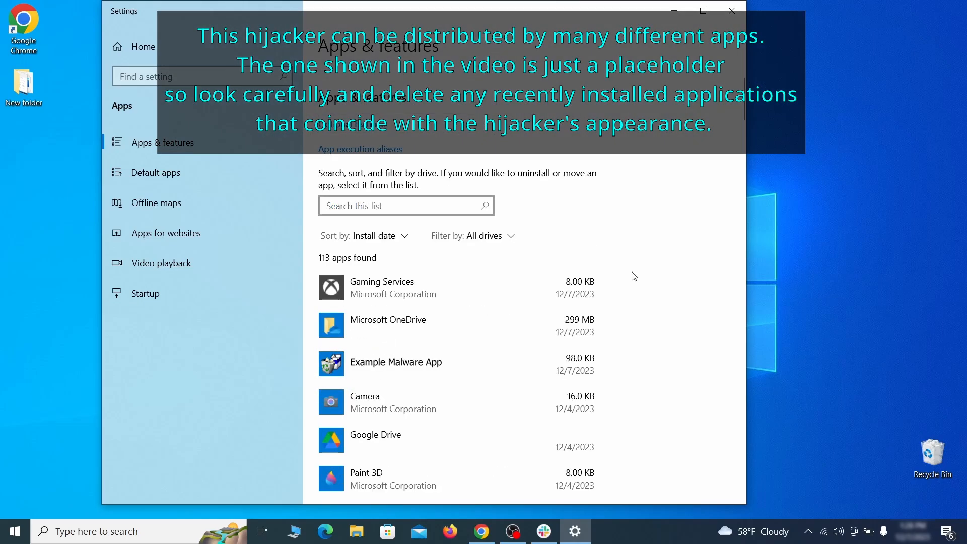
- Uninstall Example Malware App, finish its uninstall wizard and close the Settings window
{"action": "left_click", "coordinate": [493, 358]}
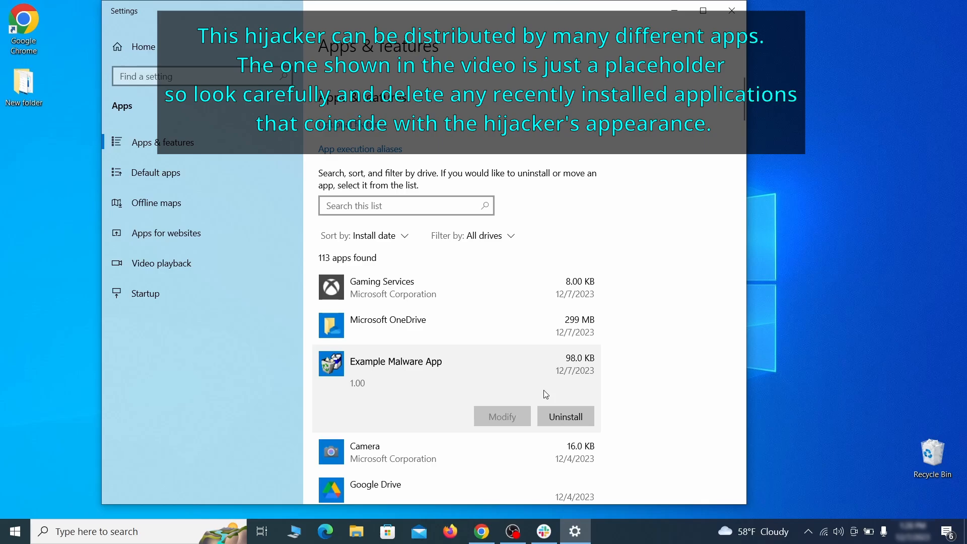
{"action": "left_click", "coordinate": [577, 414]}
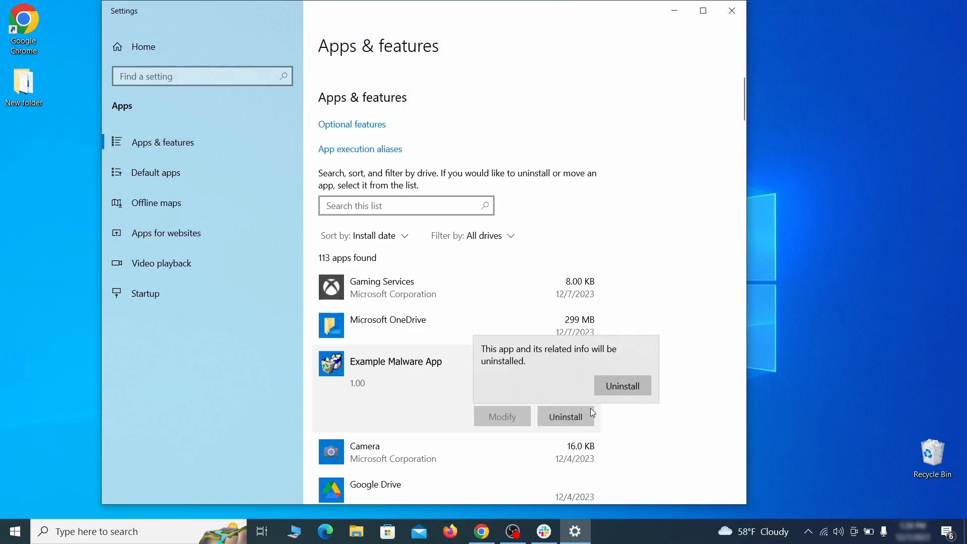
{"action": "left_click", "coordinate": [625, 386]}
{"action": "left_click", "coordinate": [574, 385]}
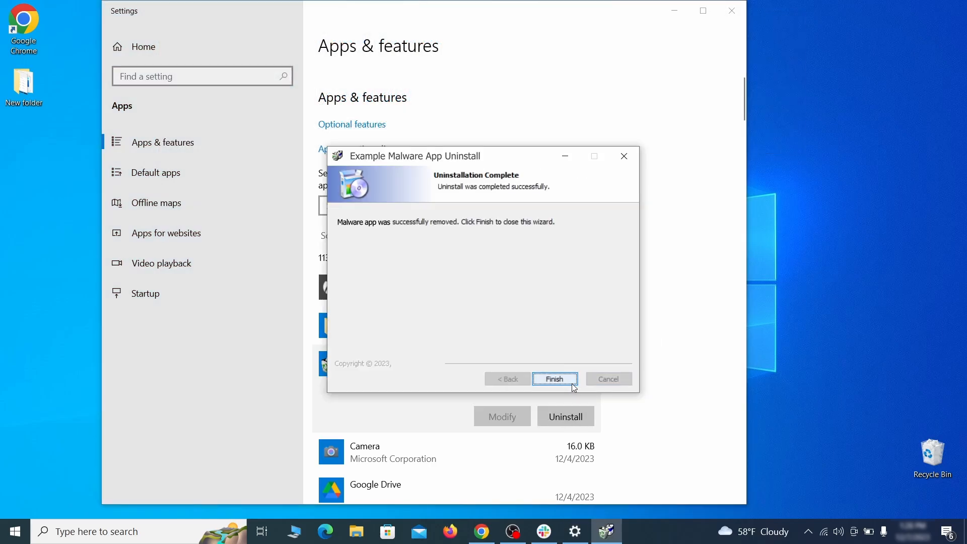
{"action": "left_click", "coordinate": [742, 15]}
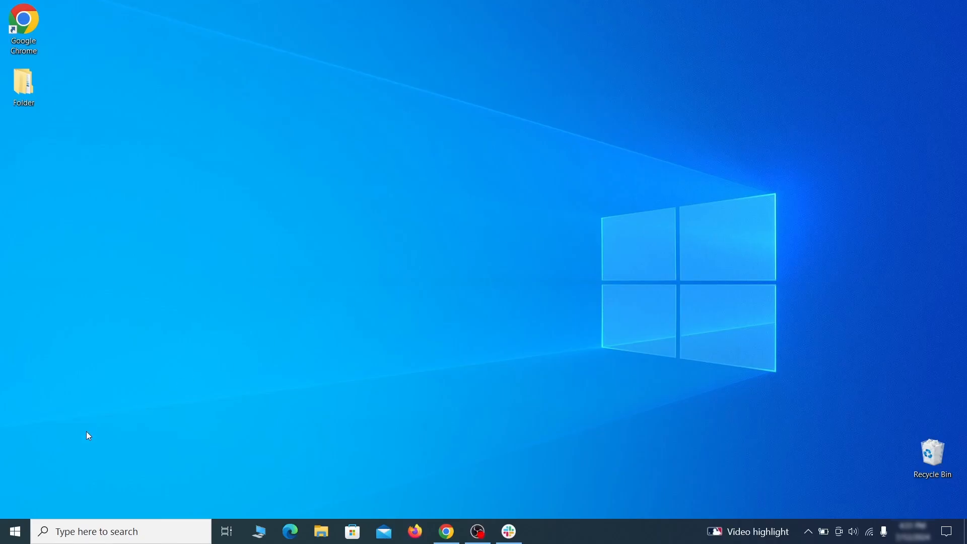
- Open the Windows folder options and set them to show hidden files, folders, and drives
{"action": "left_click", "coordinate": [15, 531]}
{"action": "type", "text": "fol"}
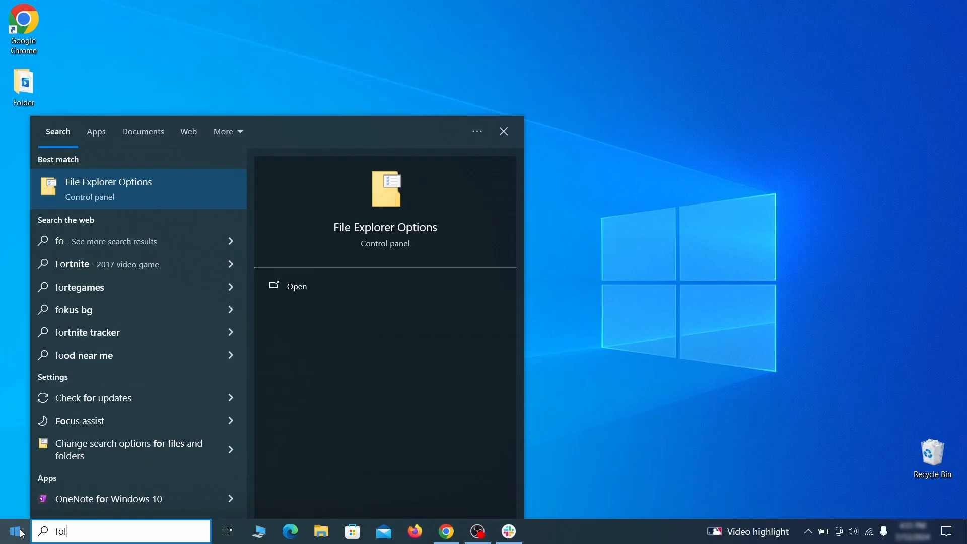
{"action": "type", "text": "der options"}
{"action": "key", "text": "Return"}
{"action": "left_click", "coordinate": [189, 122]}
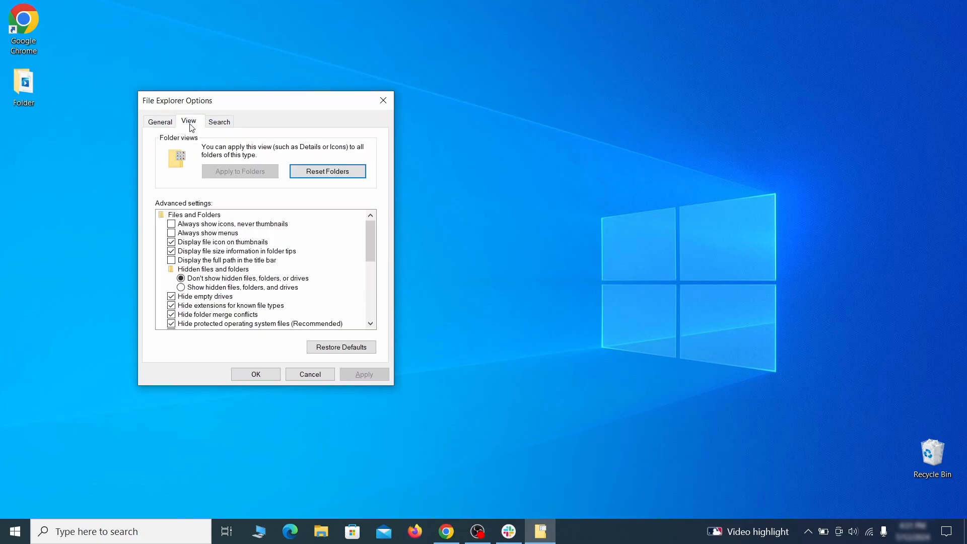
{"action": "left_click", "coordinate": [182, 288]}
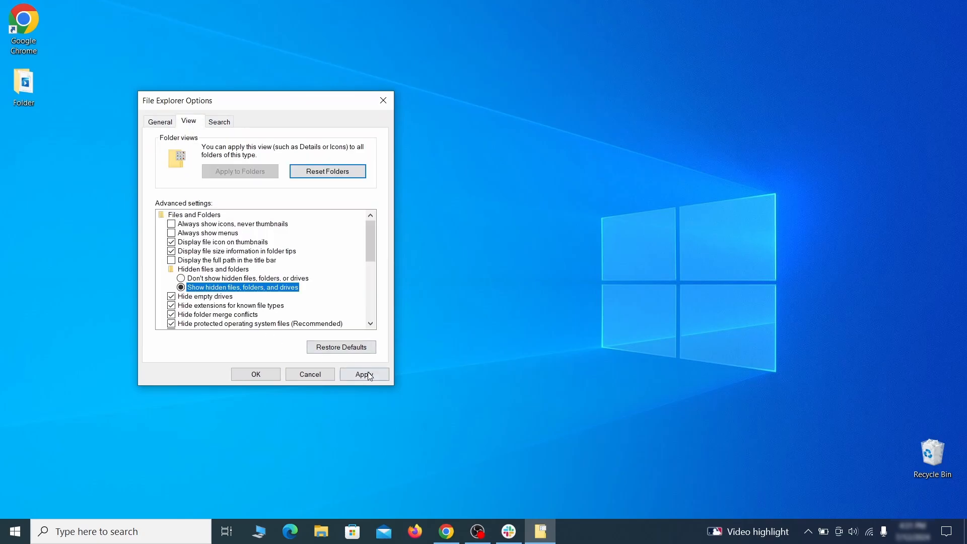
{"action": "left_click", "coordinate": [261, 374]}
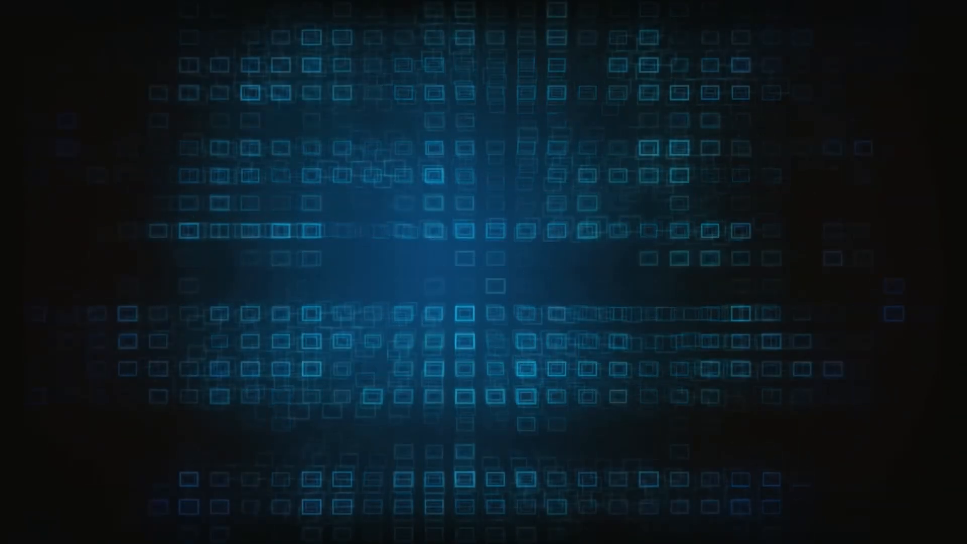
- Open Task Scheduler and display the tasks in the Task Scheduler Library
{"action": "type", "text": "task sc"}
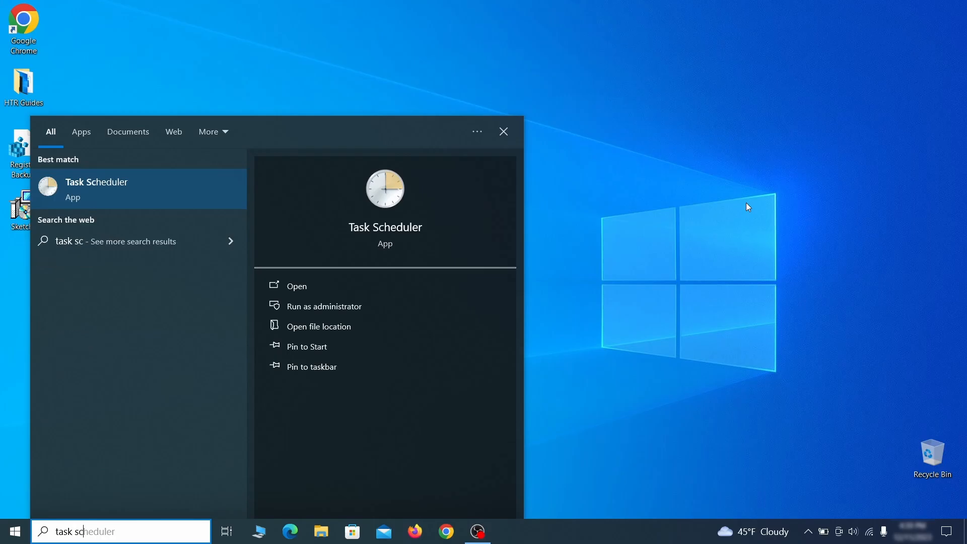
{"action": "type", "text": "heduler"}
{"action": "key", "text": "Return"}
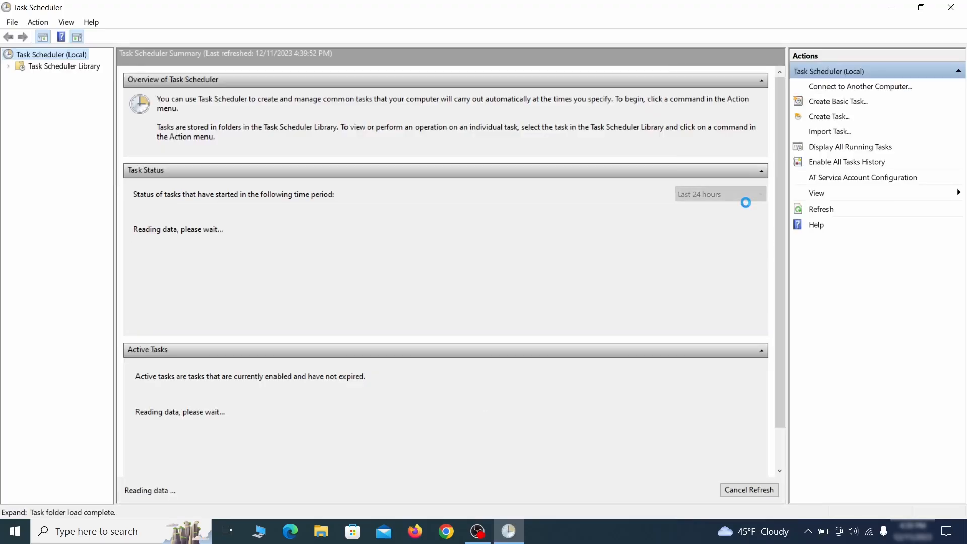
{"action": "left_click", "coordinate": [88, 65]}
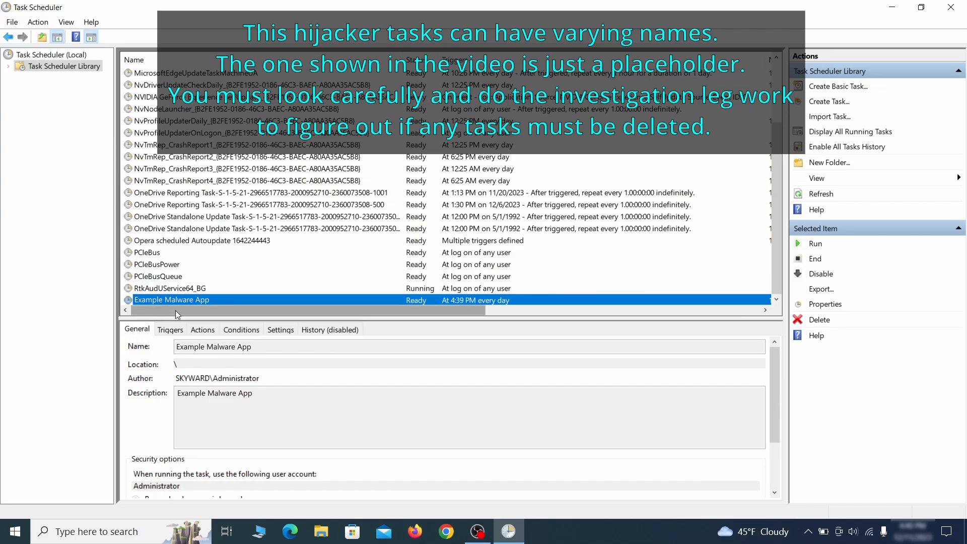
- Examine the triggers and actions in the Example Malware App task's properties
{"action": "right_click", "coordinate": [278, 301]}
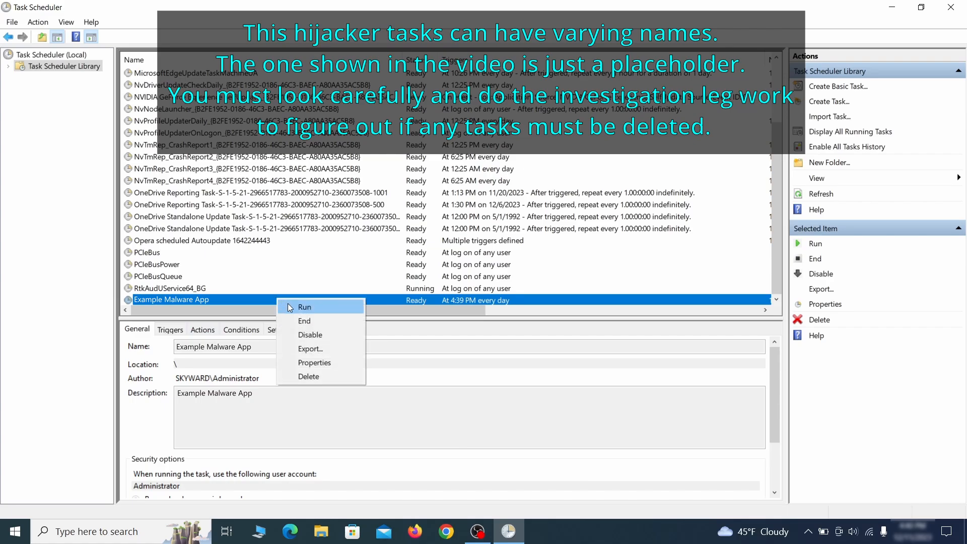
{"action": "left_click", "coordinate": [319, 367]}
{"action": "left_click", "coordinate": [110, 83]}
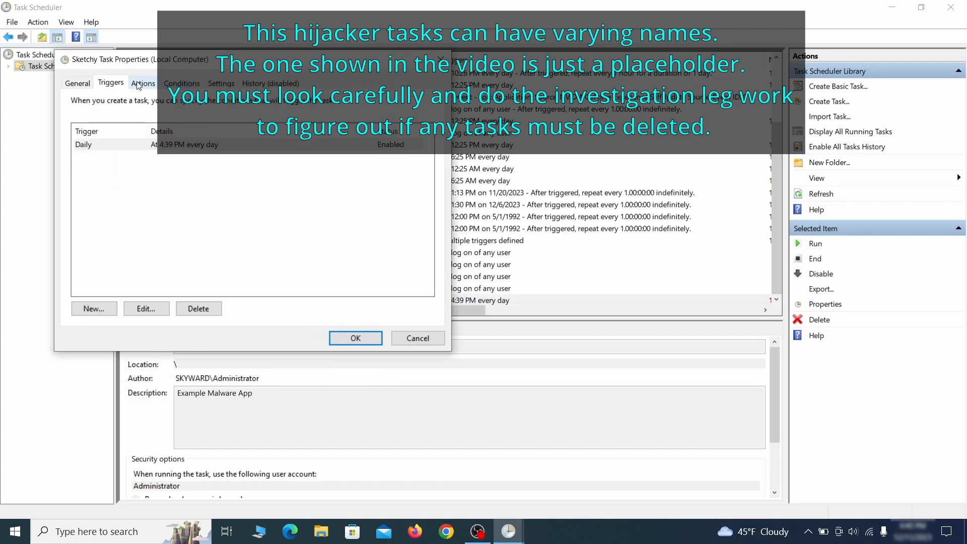
{"action": "left_click", "coordinate": [148, 85]}
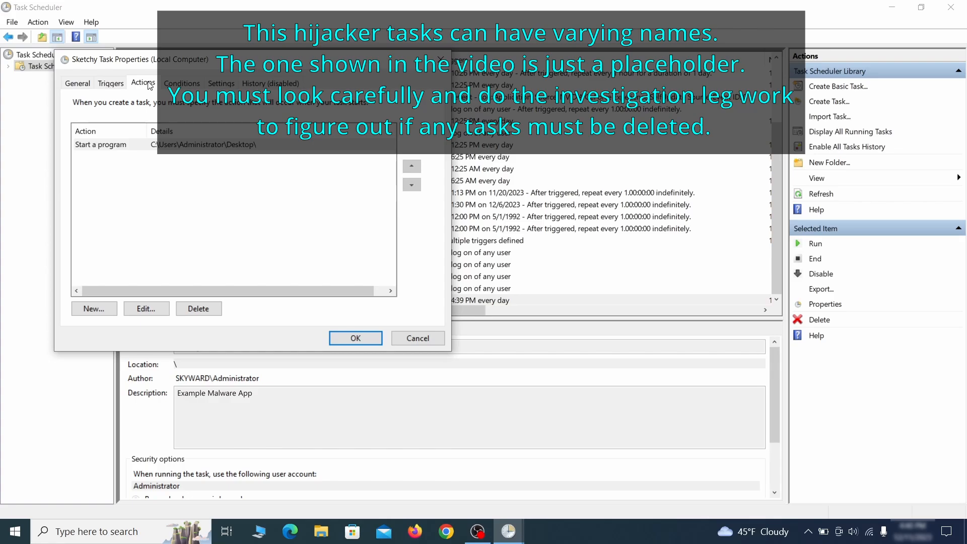
{"action": "key", "text": "Escape"}
- Delete the Example Malware App task from the Task Scheduler Library
{"action": "right_click", "coordinate": [310, 299]}
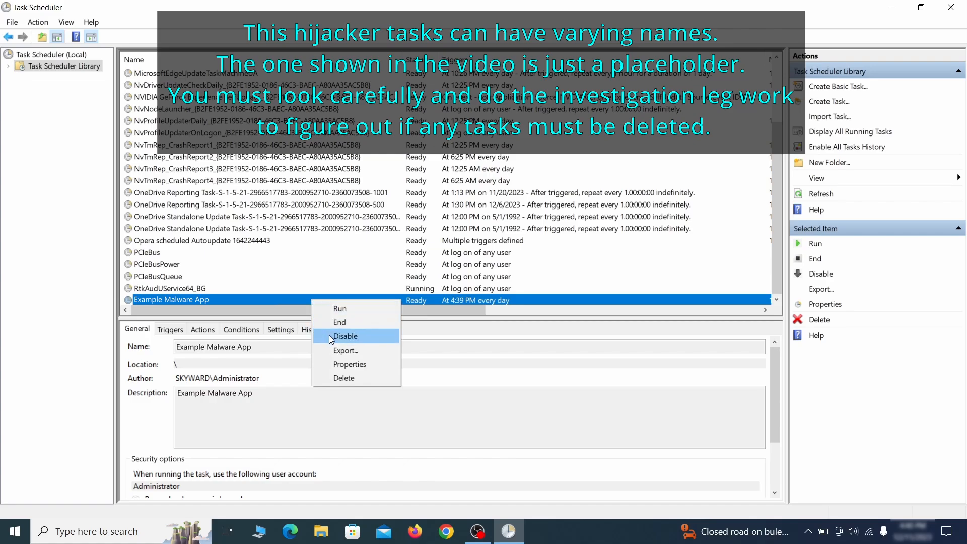
{"action": "left_click", "coordinate": [344, 377]}
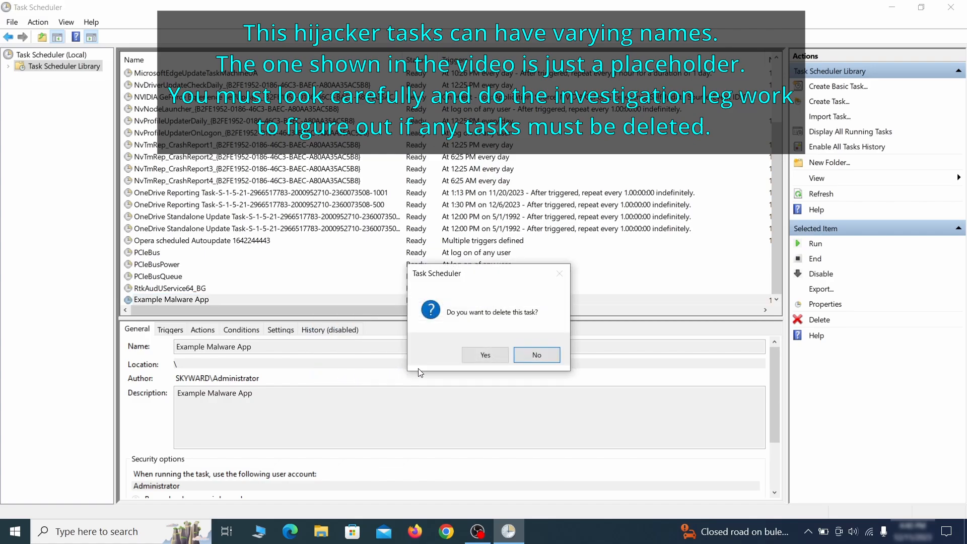
{"action": "left_click", "coordinate": [485, 355]}
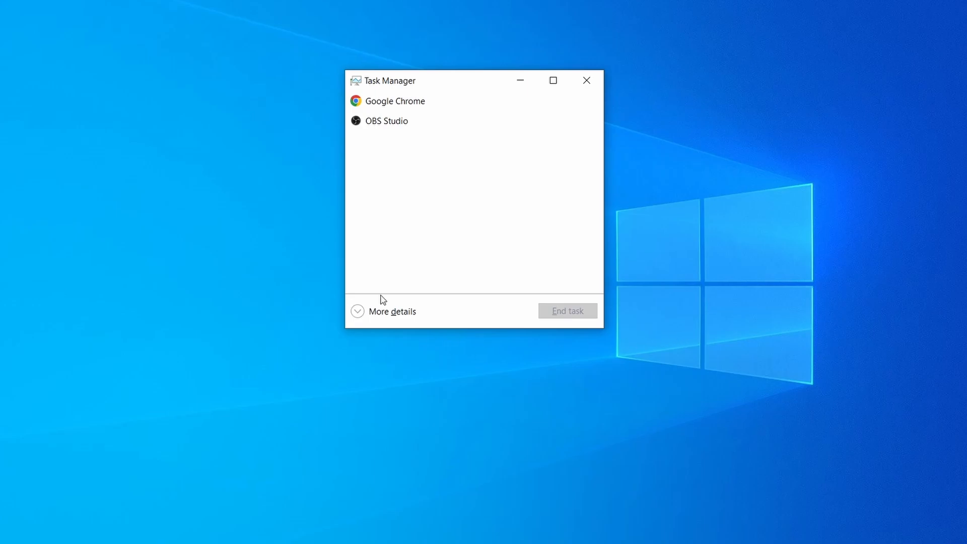
- Expand Task Manager to its detailed view and sort the processes by CPU usage, then by memory usage
{"action": "left_click", "coordinate": [358, 311]}
{"action": "left_click", "coordinate": [475, 115]}
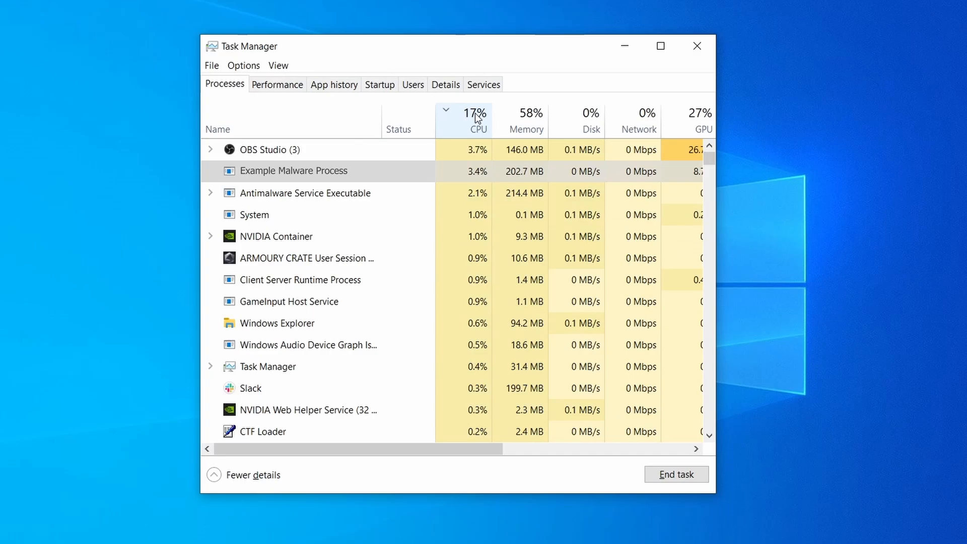
{"action": "left_click", "coordinate": [526, 119]}
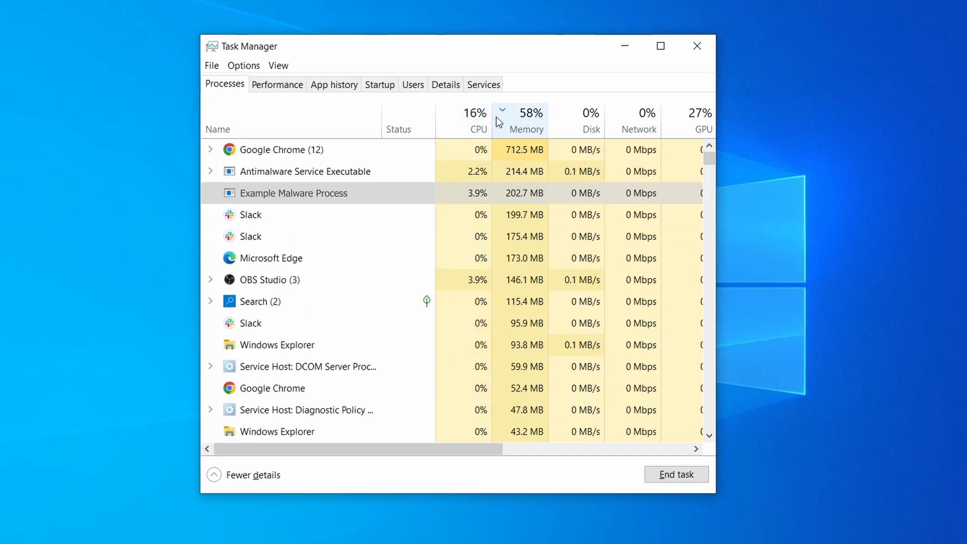
- Open the file location of Example Malware Process and delete all the files in its folder
{"action": "right_click", "coordinate": [462, 193]}
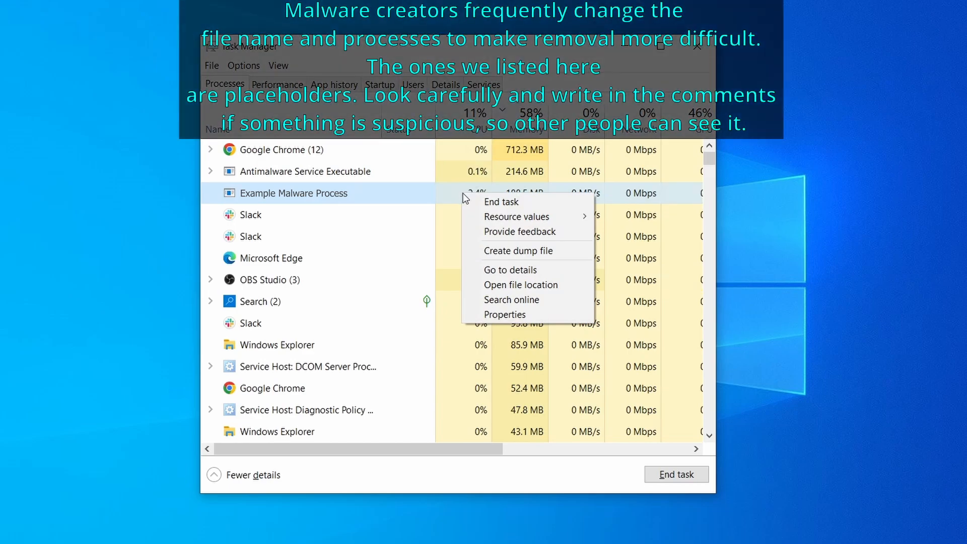
{"action": "left_click", "coordinate": [523, 286]}
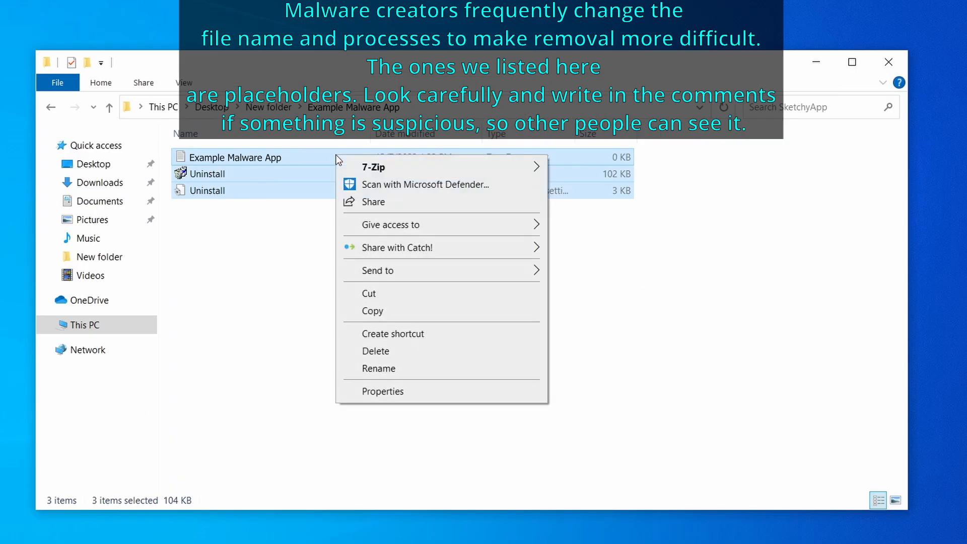
{"action": "left_click", "coordinate": [418, 349]}
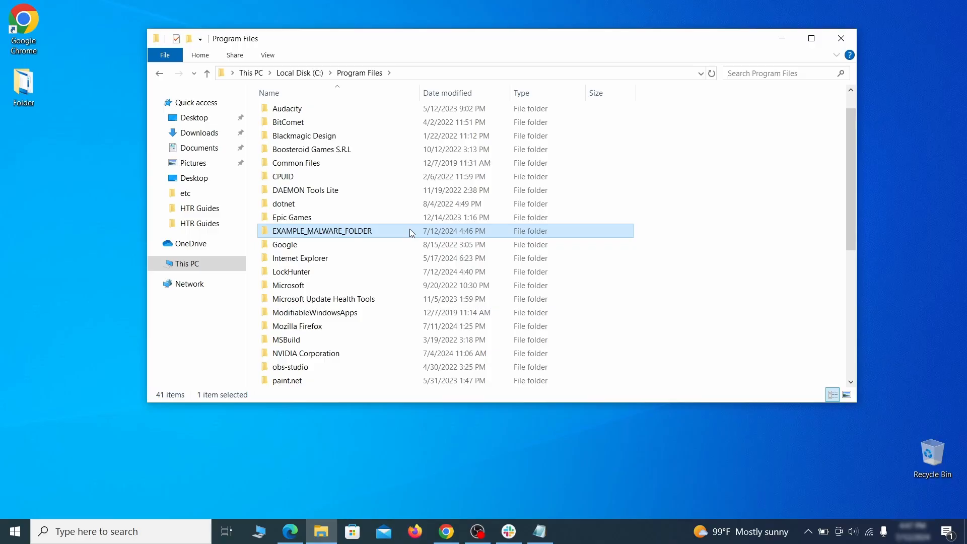
- Try to delete EXAMPLE_MALWARE_FOLDER from Program Files in File Explorer
{"action": "right_click", "coordinate": [410, 229]}
{"action": "left_click", "coordinate": [463, 477]}
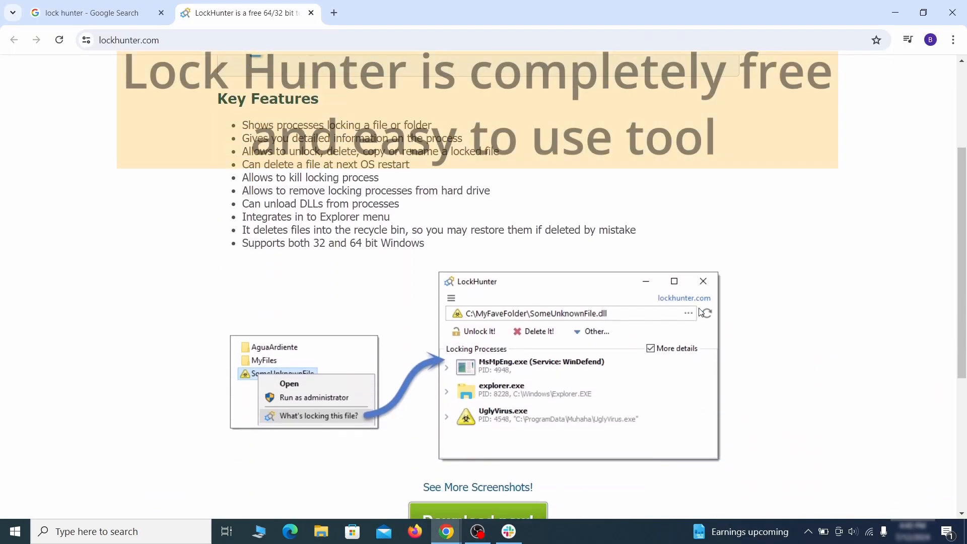
- Download LockHunter from lockhunter.com and install it
{"action": "scroll", "coordinate": [701, 312], "scroll_direction": "down", "scroll_amount": 4}
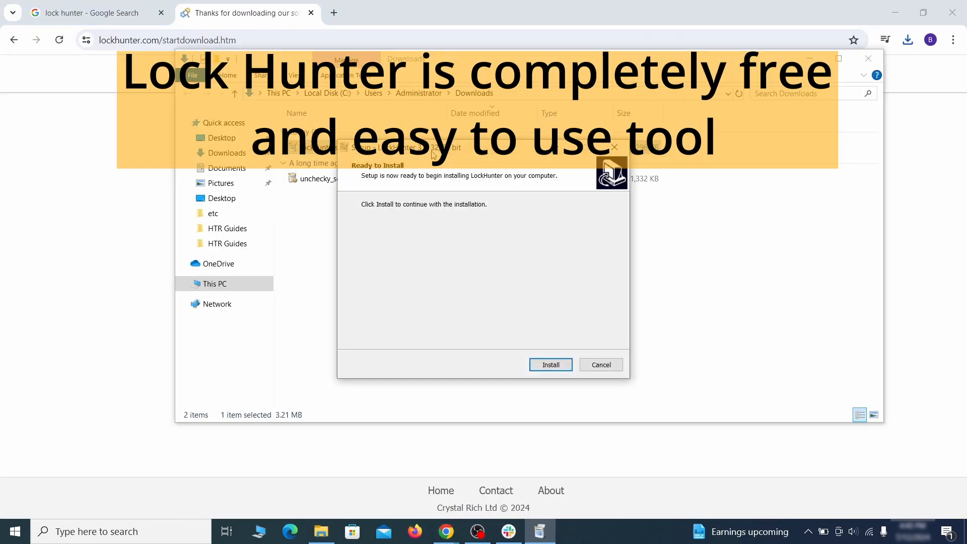
{"action": "left_click", "coordinate": [550, 364]}
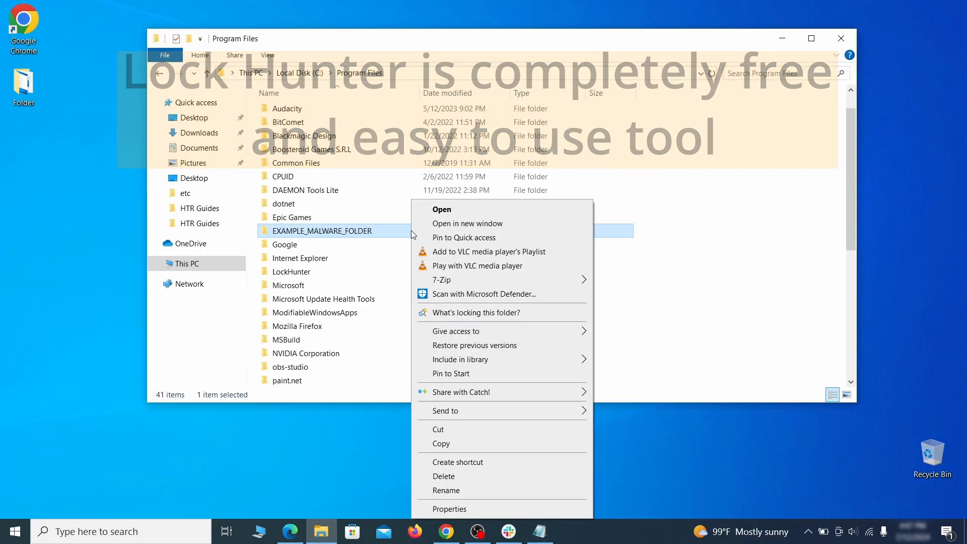
- Check what is locking EXAMPLE_MALWARE_FOLDER in Program Files and delete the folder with LockHunter, accepting the warning
{"action": "left_click", "coordinate": [470, 313]}
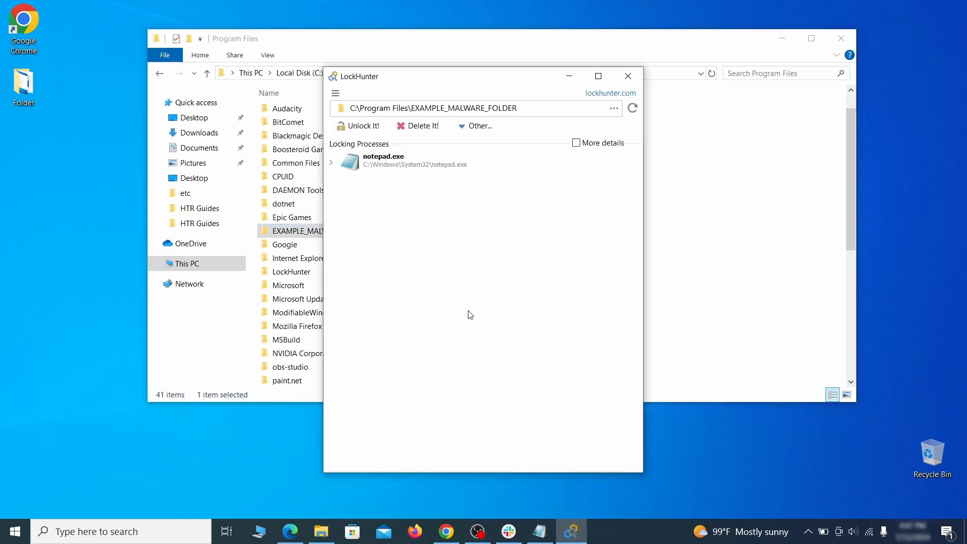
{"action": "left_click", "coordinate": [431, 131]}
{"action": "left_click", "coordinate": [531, 314]}
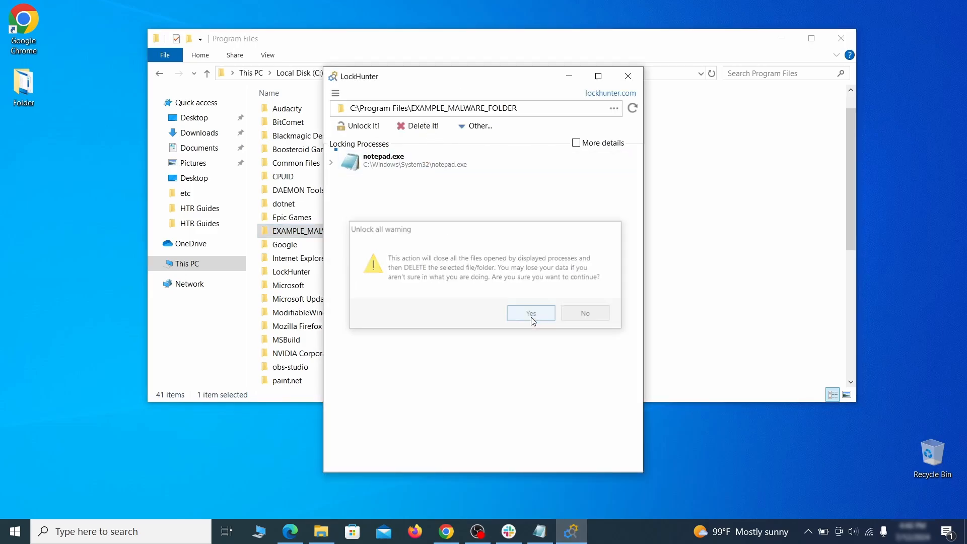
- Close LockHunter and examine the running processes' CPU and memory use in Task Manager
{"action": "left_click", "coordinate": [627, 78]}
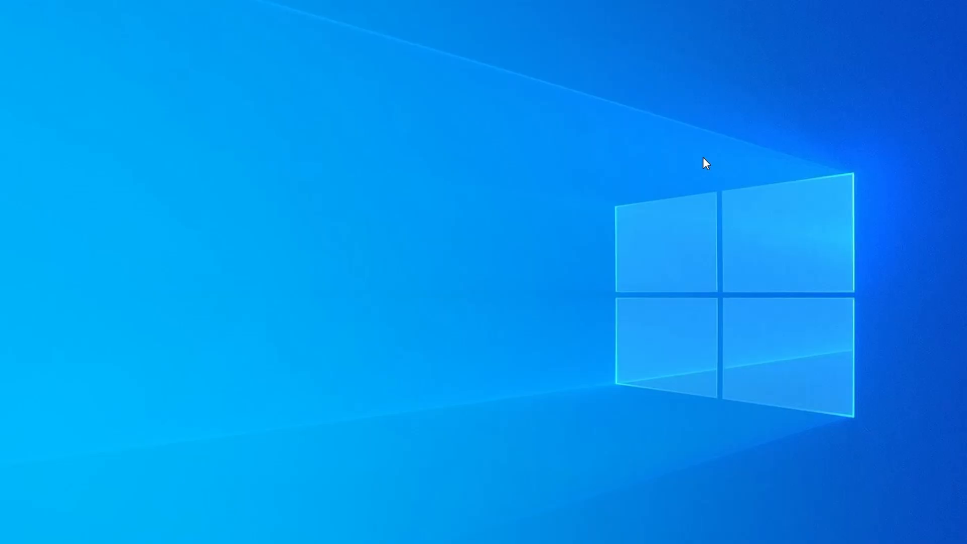
{"action": "key", "text": "ctrl+shift+Escape"}
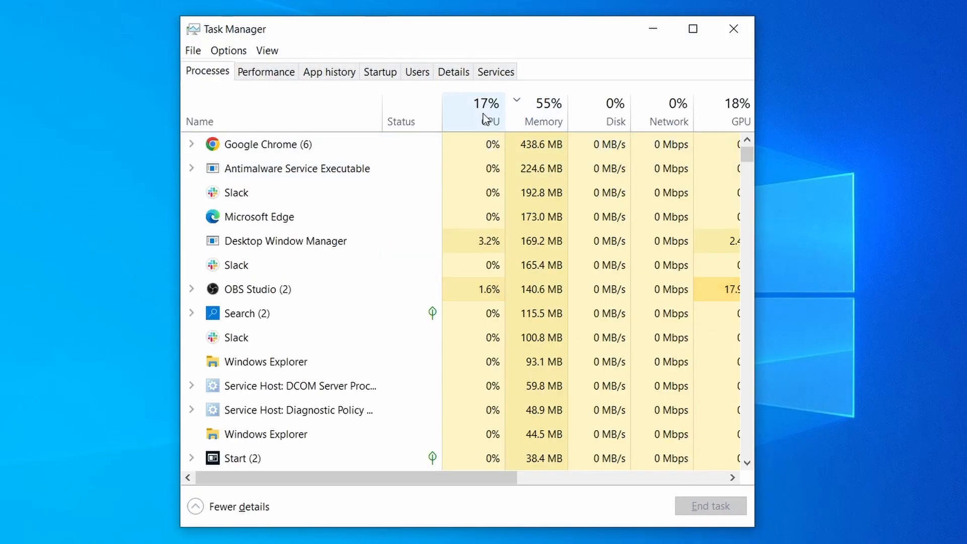
{"action": "left_click", "coordinate": [469, 118]}
{"action": "left_click", "coordinate": [549, 108]}
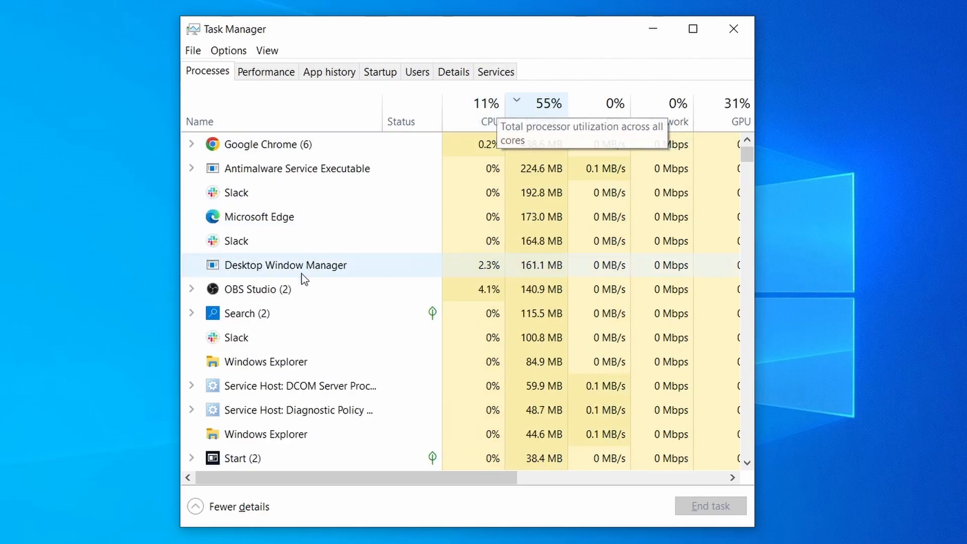
{"action": "scroll", "coordinate": [363, 307], "scroll_direction": "down", "scroll_amount": 2}
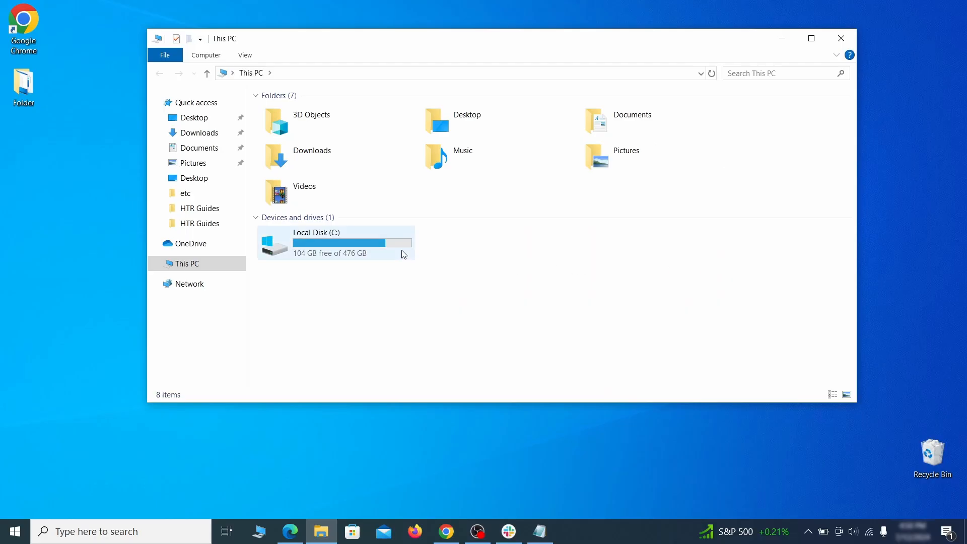
- Open the AppData\Roaming folder of the user's own profile on Local Disk (C:)
{"action": "double_click", "coordinate": [402, 252]}
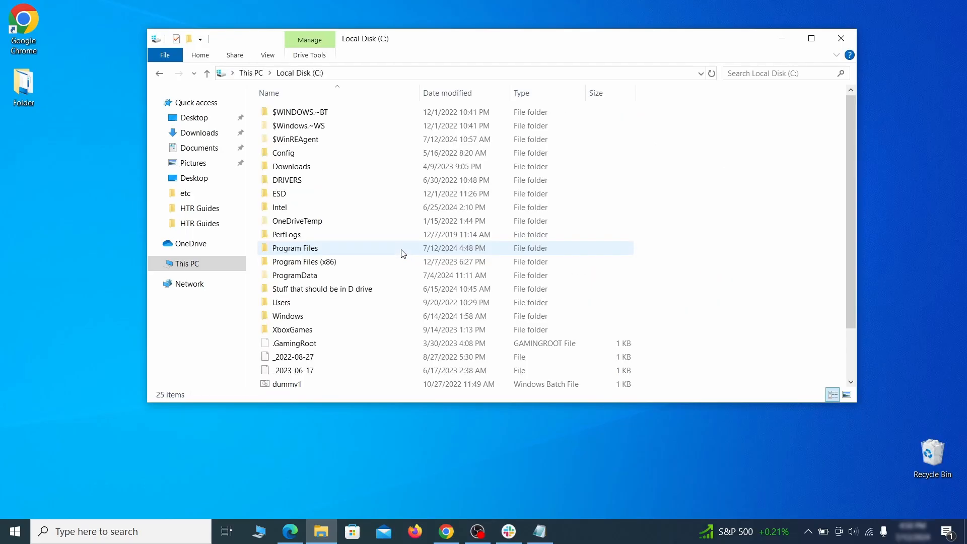
{"action": "double_click", "coordinate": [308, 305]}
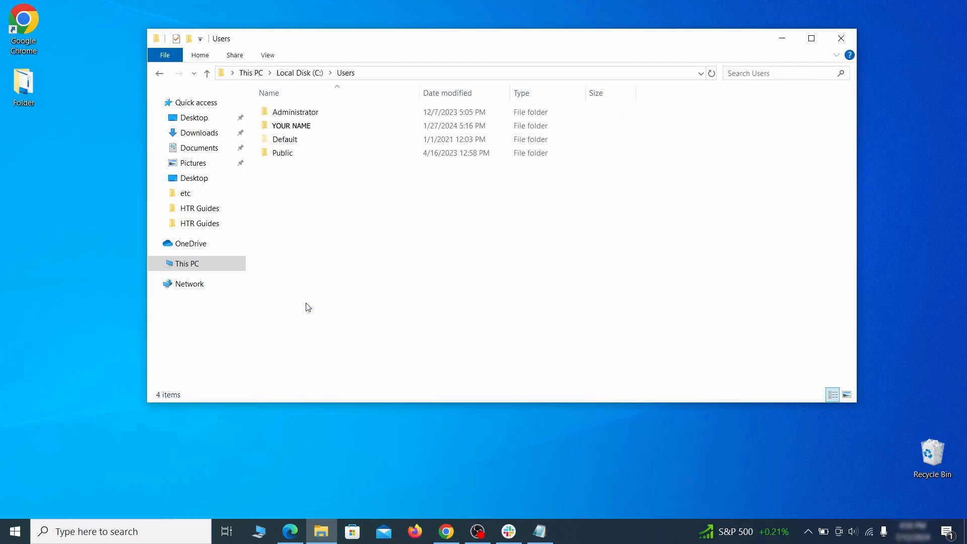
{"action": "double_click", "coordinate": [407, 127]}
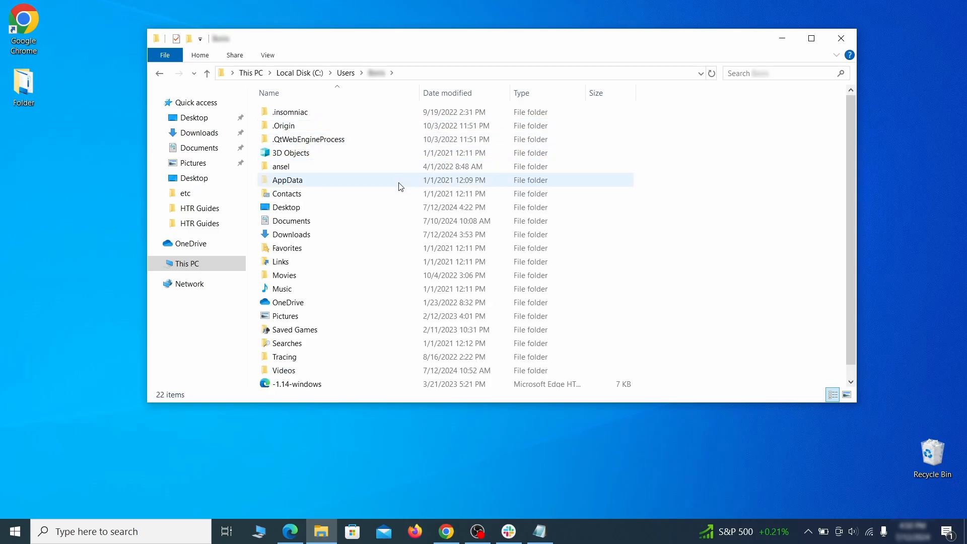
{"action": "double_click", "coordinate": [400, 184]}
{"action": "double_click", "coordinate": [399, 140]}
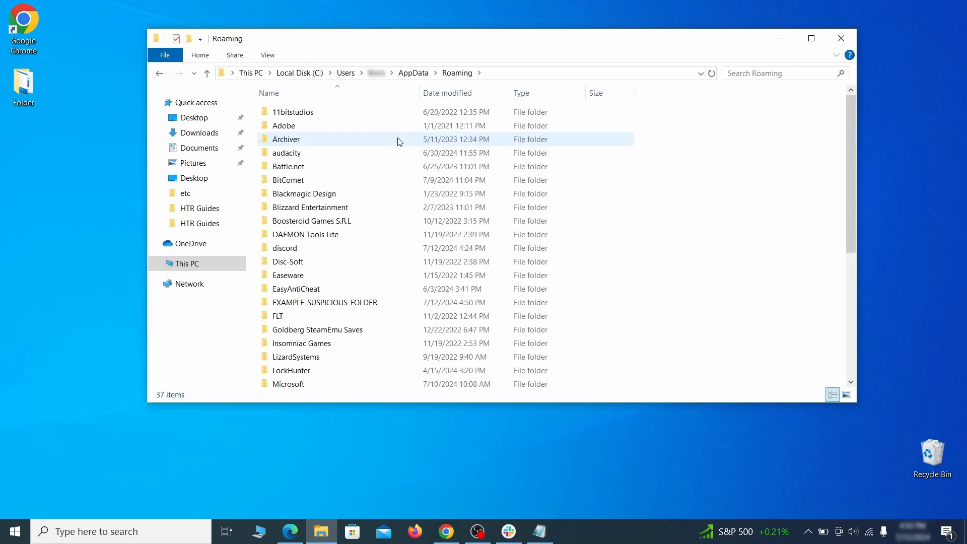
- Try to delete EXAMPLE_SUSPICIOUS_FOLDER from the Roaming folder in File Explorer
{"action": "scroll", "coordinate": [391, 150], "scroll_direction": "down", "scroll_amount": 2}
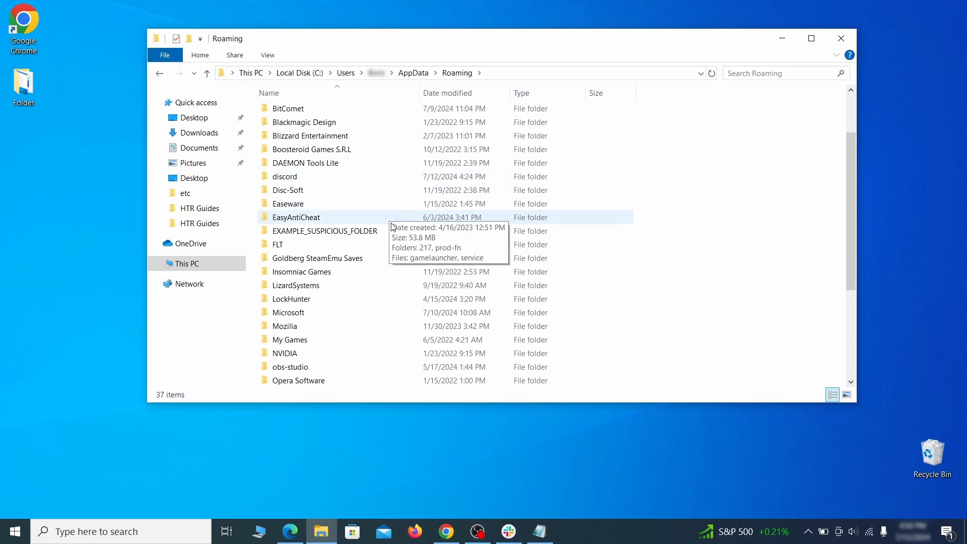
{"action": "left_click", "coordinate": [391, 230]}
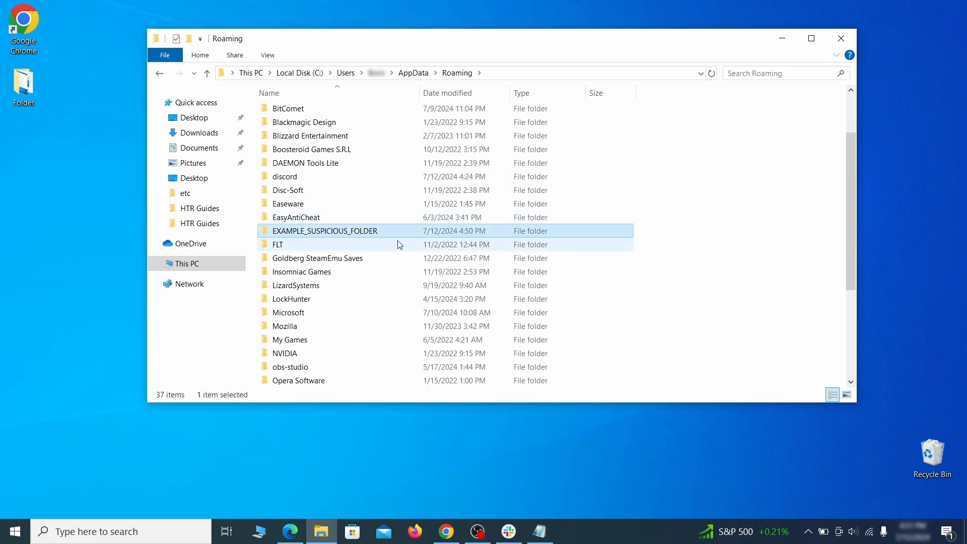
{"action": "right_click", "coordinate": [432, 233]}
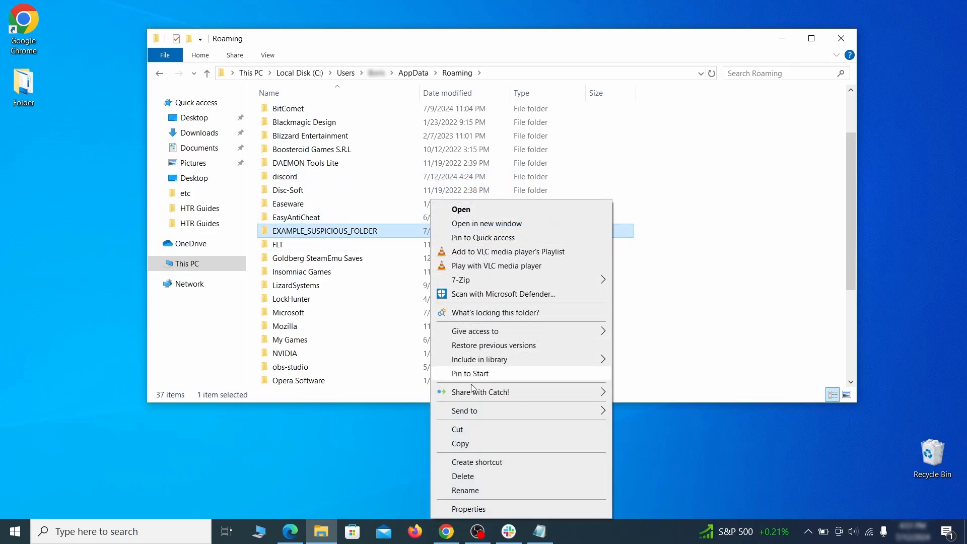
{"action": "left_click", "coordinate": [463, 477]}
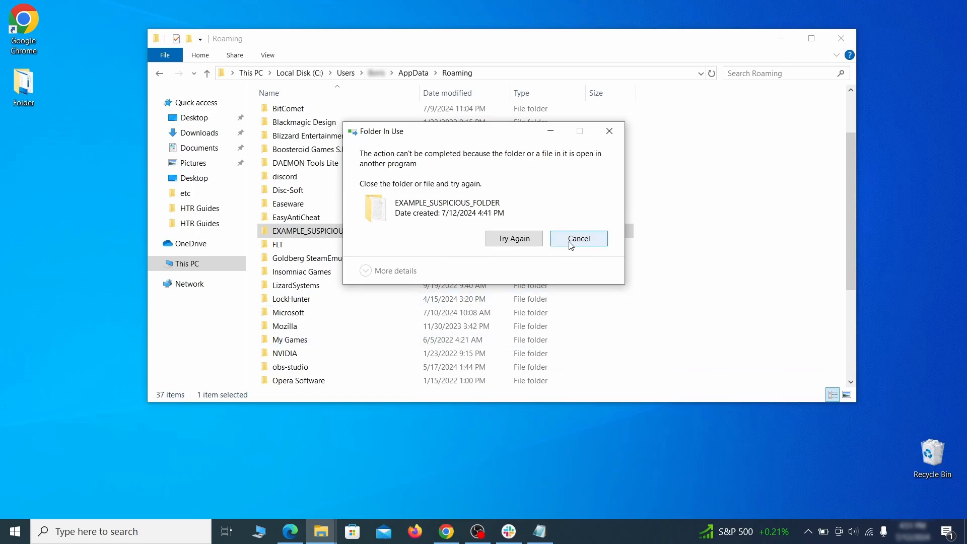
- Check what is locking EXAMPLE_SUSPICIOUS_FOLDER in Roaming and delete the folder with LockHunter, accepting the warning
{"action": "right_click", "coordinate": [411, 231]}
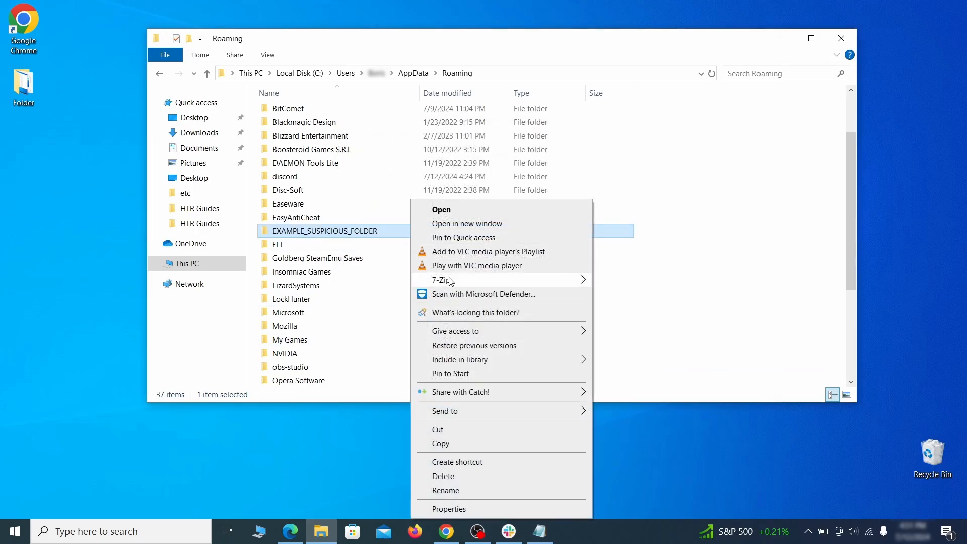
{"action": "left_click", "coordinate": [461, 312]}
{"action": "left_click", "coordinate": [434, 129]}
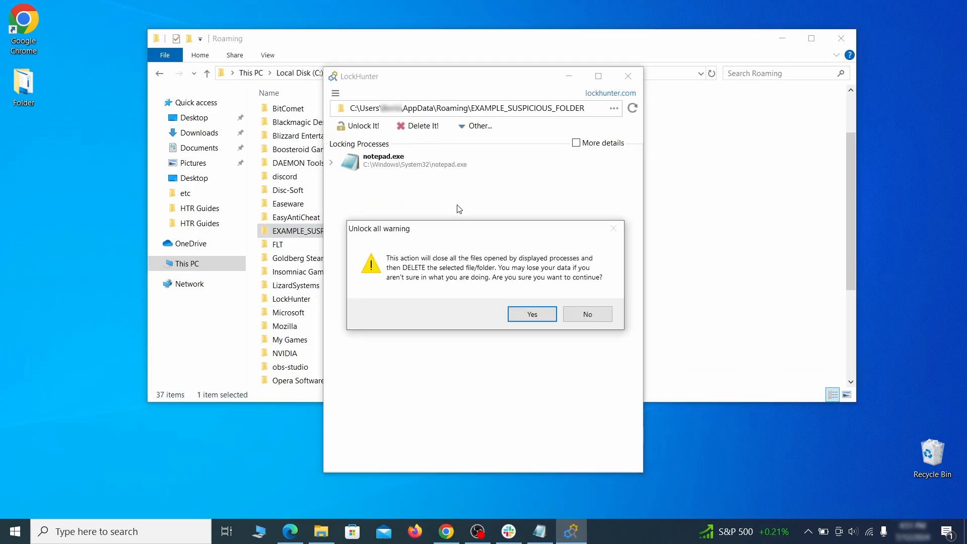
{"action": "left_click", "coordinate": [525, 314]}
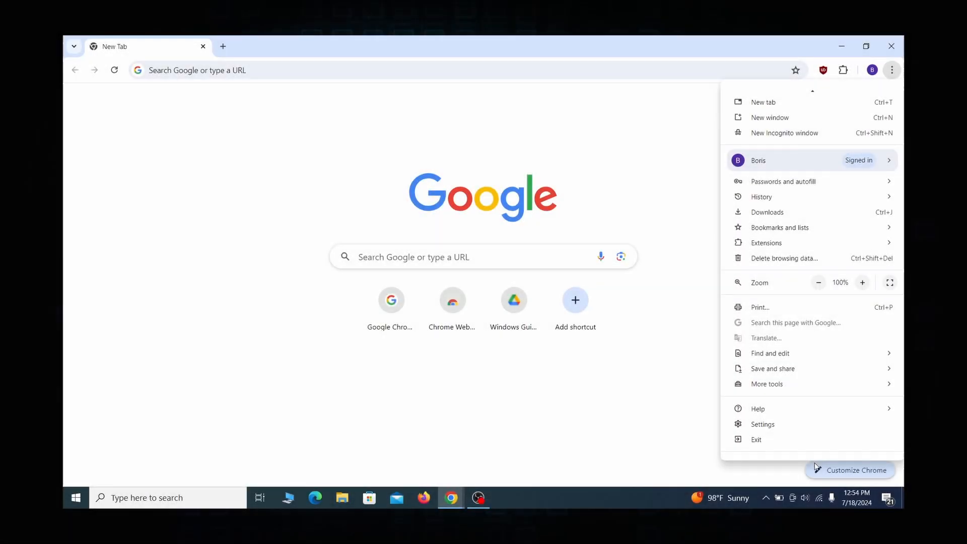
- Open the Local Group Policy Editor and display the contents of Computer Configuration
{"action": "left_click", "coordinate": [801, 446]}
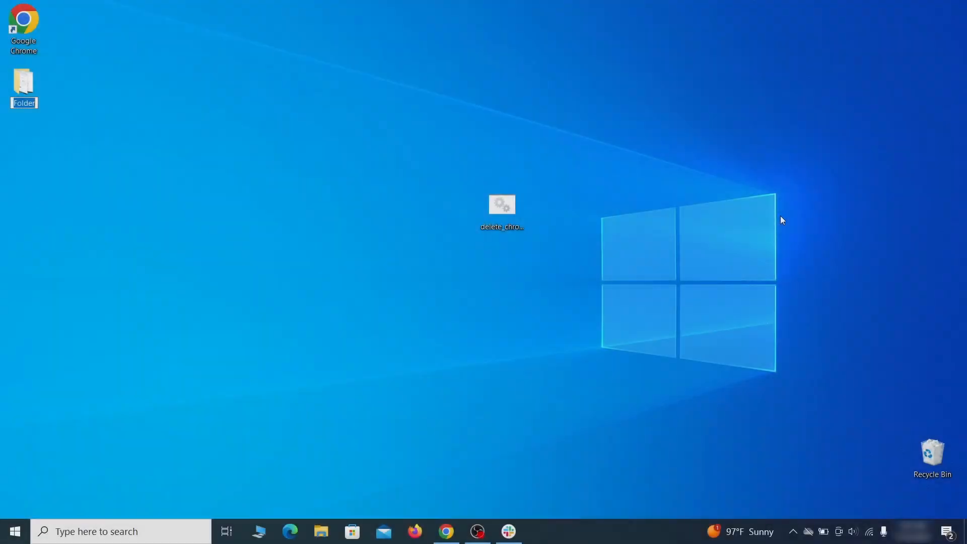
{"action": "key", "text": "Return"}
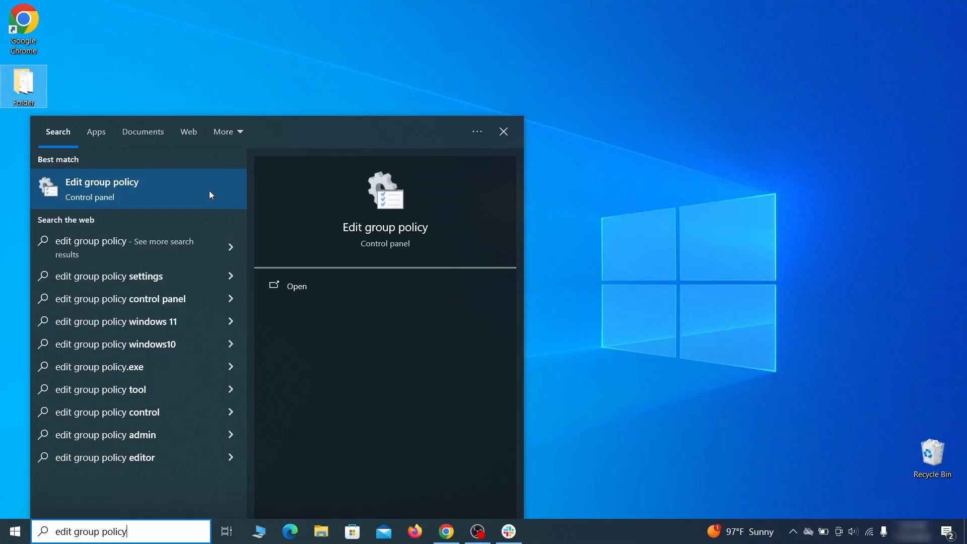
{"action": "left_click", "coordinate": [129, 186]}
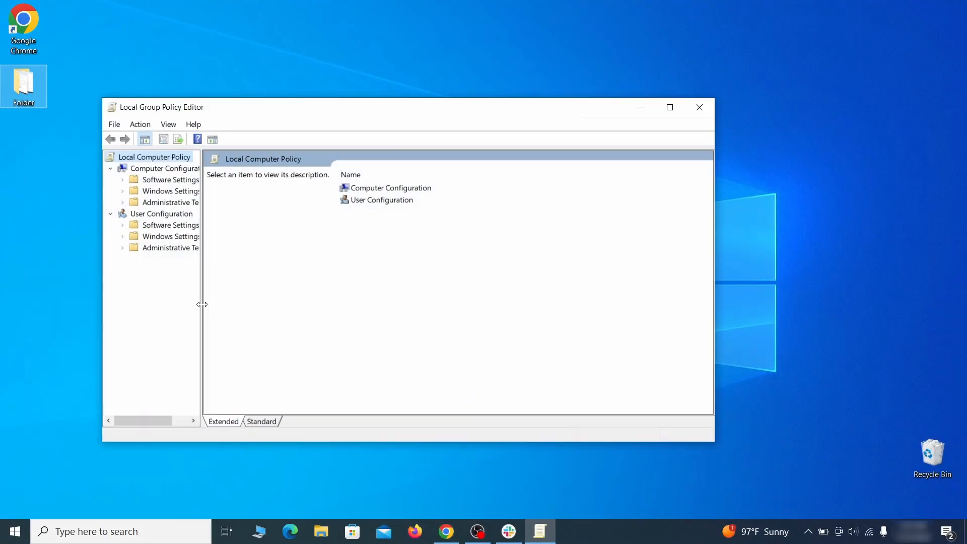
{"action": "double_click", "coordinate": [147, 171]}
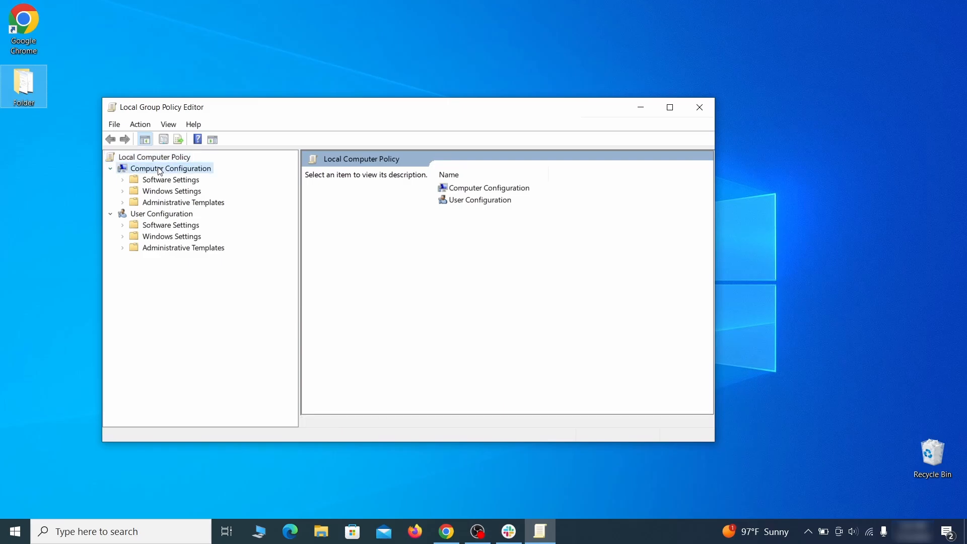
{"action": "double_click", "coordinate": [162, 172]}
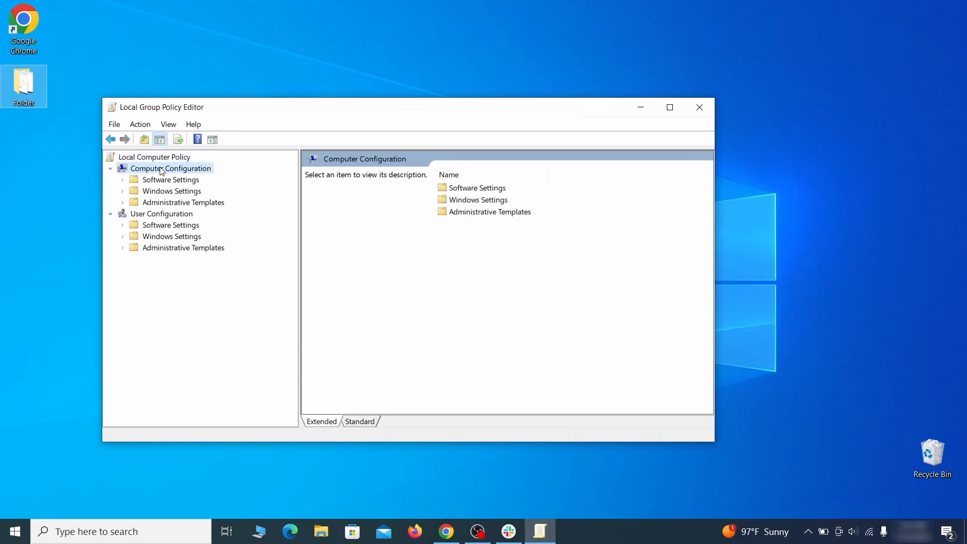
- Remove the chrome policy template from Computer Configuration's Administrative Templates and close the policy editor
{"action": "left_click", "coordinate": [215, 204]}
{"action": "right_click", "coordinate": [215, 204]}
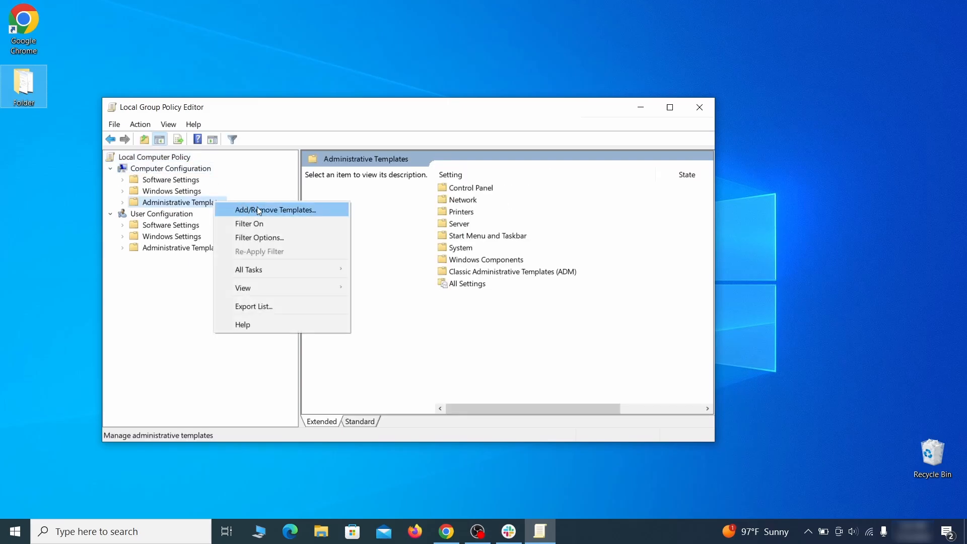
{"action": "left_click", "coordinate": [309, 211]}
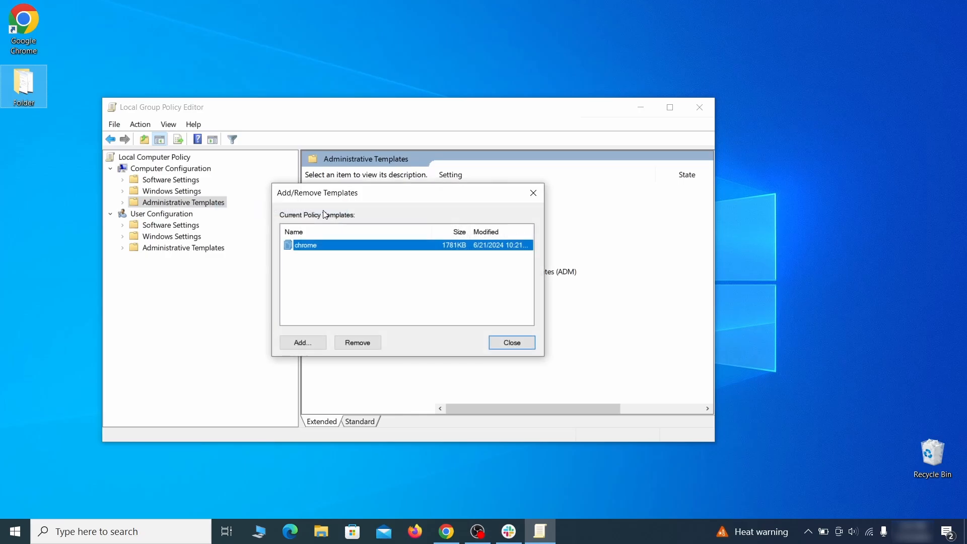
{"action": "left_click", "coordinate": [366, 344]}
{"action": "left_click", "coordinate": [524, 342]}
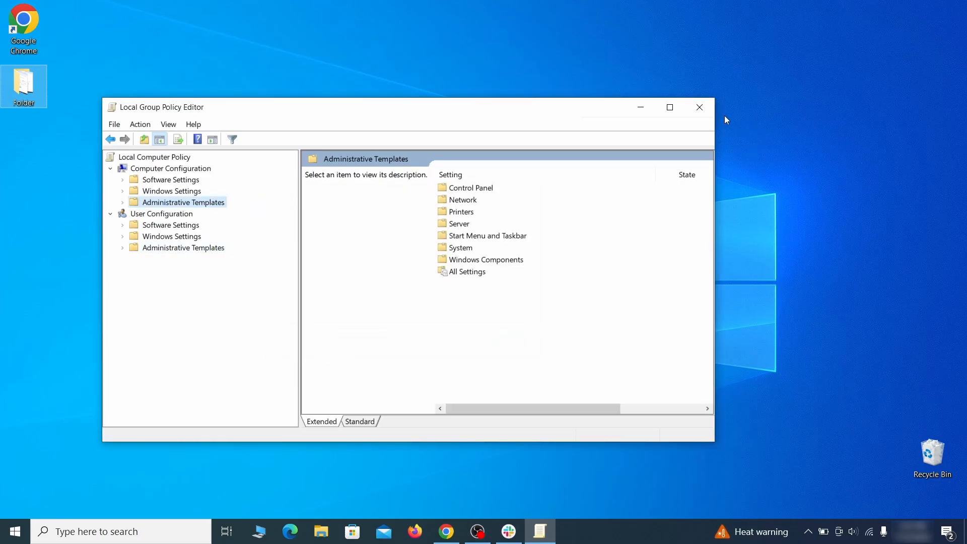
{"action": "left_click", "coordinate": [700, 108]}
{"action": "left_click", "coordinate": [15, 531]}
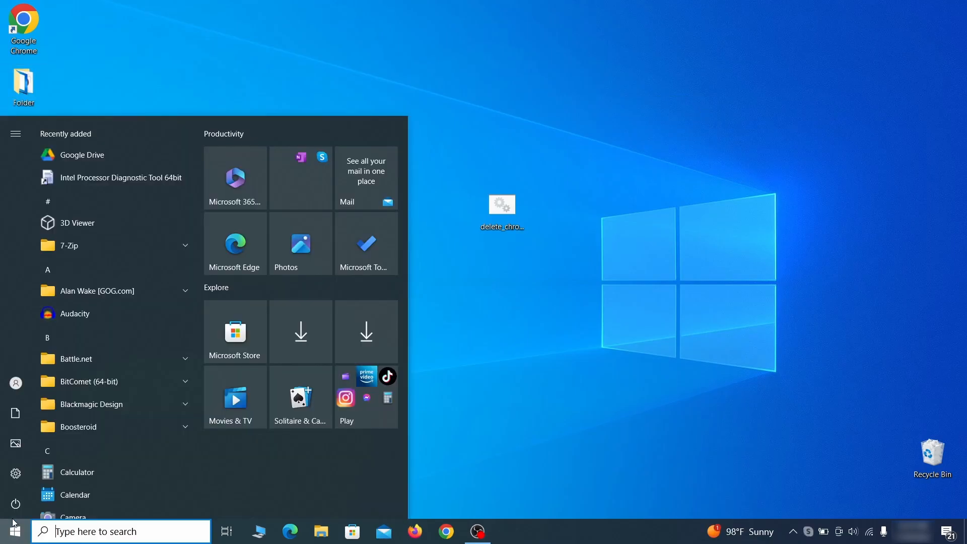
{"action": "left_click", "coordinate": [16, 502]}
{"action": "left_click", "coordinate": [497, 429]}
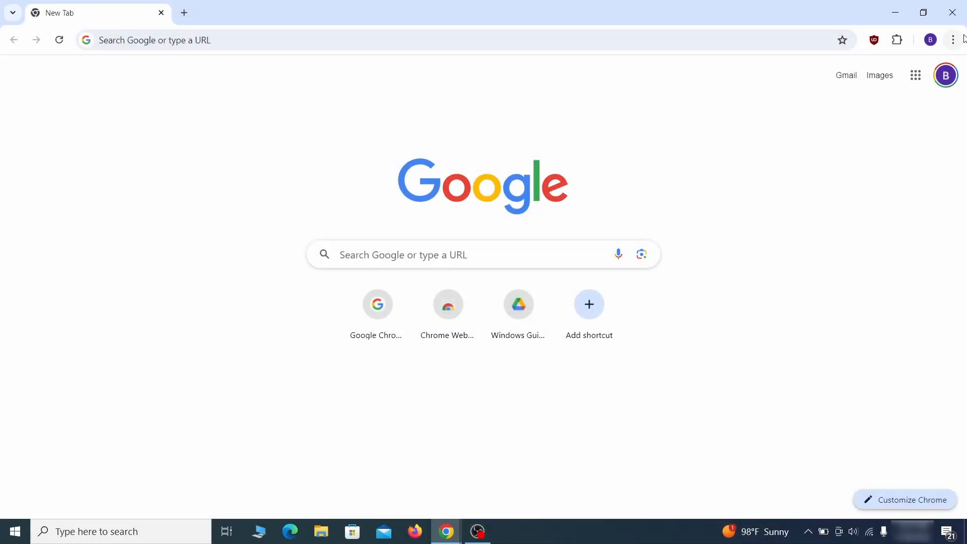
{"action": "left_click", "coordinate": [952, 40]}
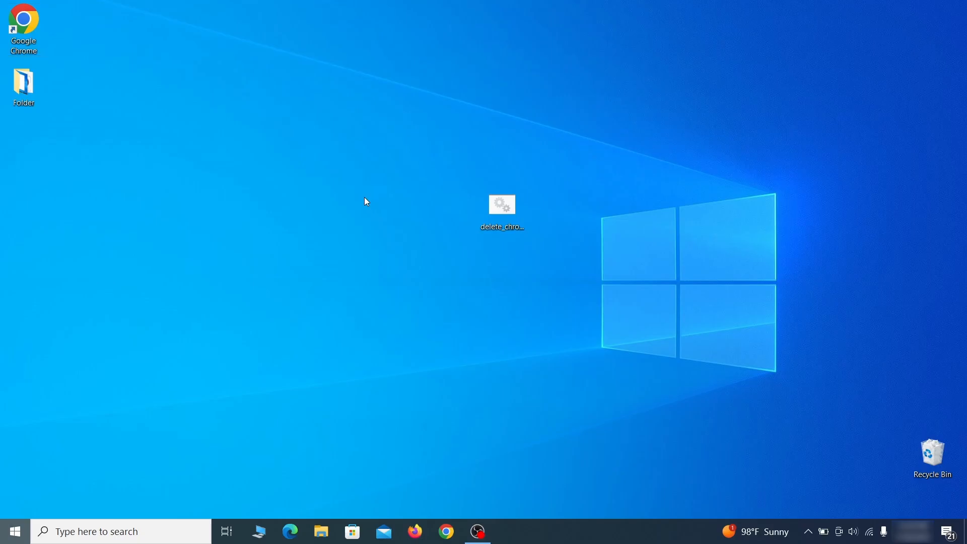
- Search Windows for "reg" and open the Registry Editor
{"action": "key", "text": "super"}
{"action": "type", "text": "reg"}
{"action": "key", "text": "Return"}
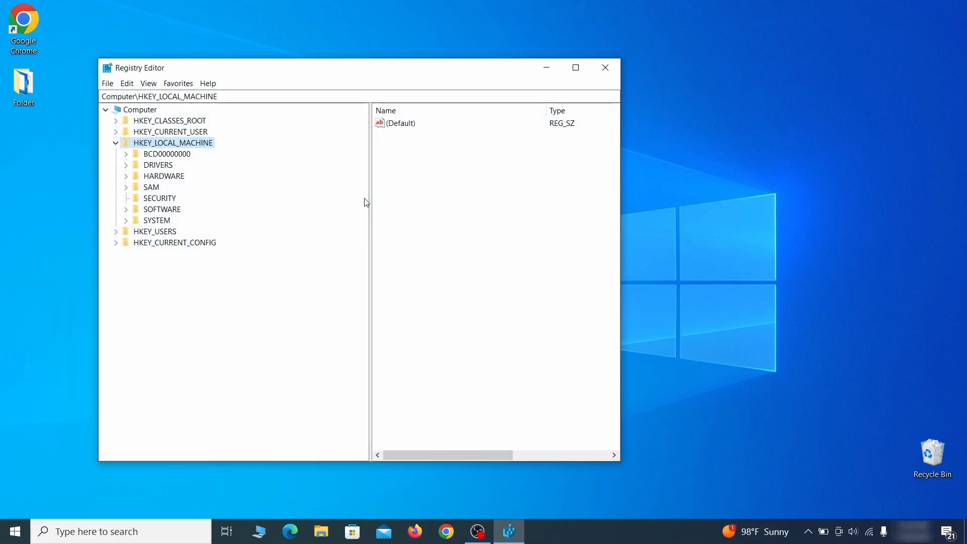
- Try to delete key 12000004 from the Elements of the {b2721d73-1db4-4c62-bf78-c548a880142d} object under HKEY_LOCAL_MACHINE\BCD00000000, declining the confirmation
{"action": "left_click", "coordinate": [127, 154]}
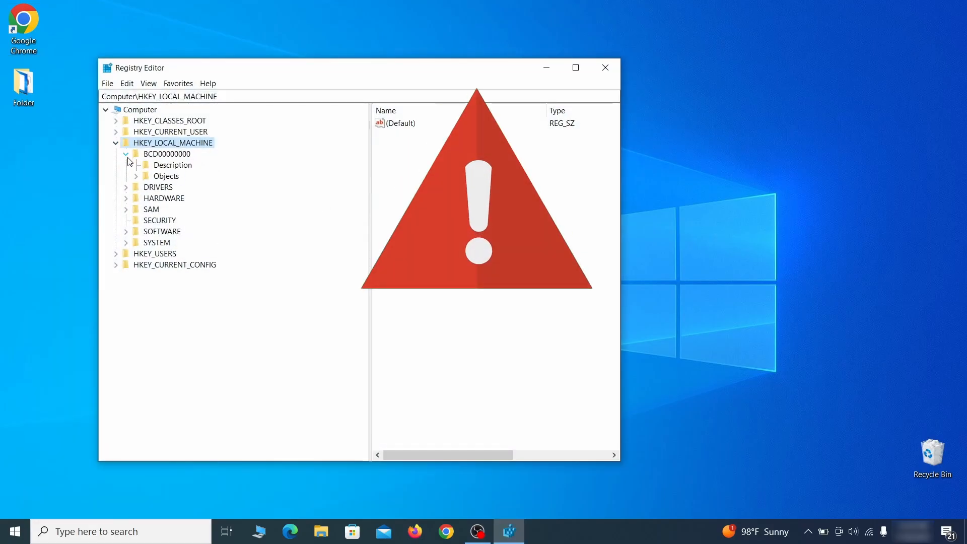
{"action": "left_click", "coordinate": [136, 175]}
{"action": "left_click", "coordinate": [146, 287]}
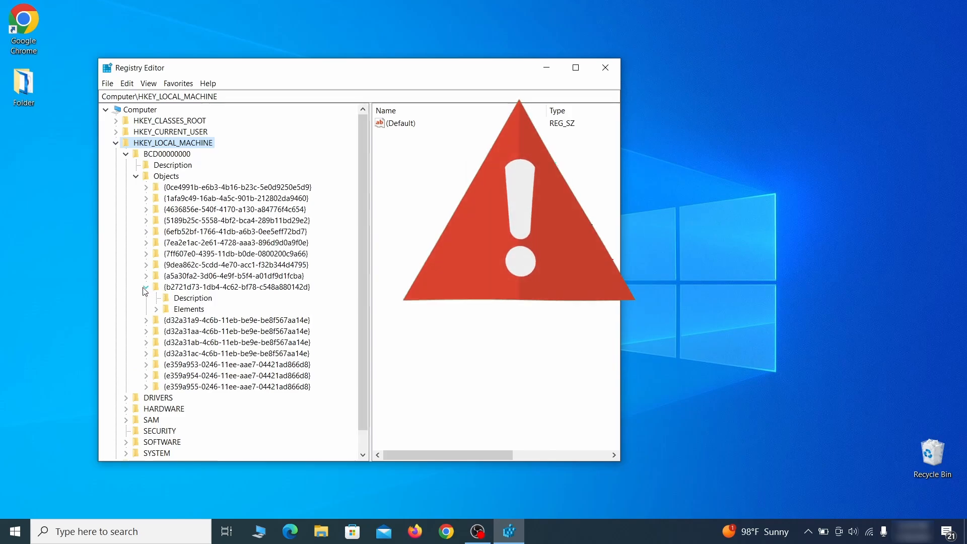
{"action": "left_click", "coordinate": [156, 308]}
{"action": "left_click", "coordinate": [200, 341]}
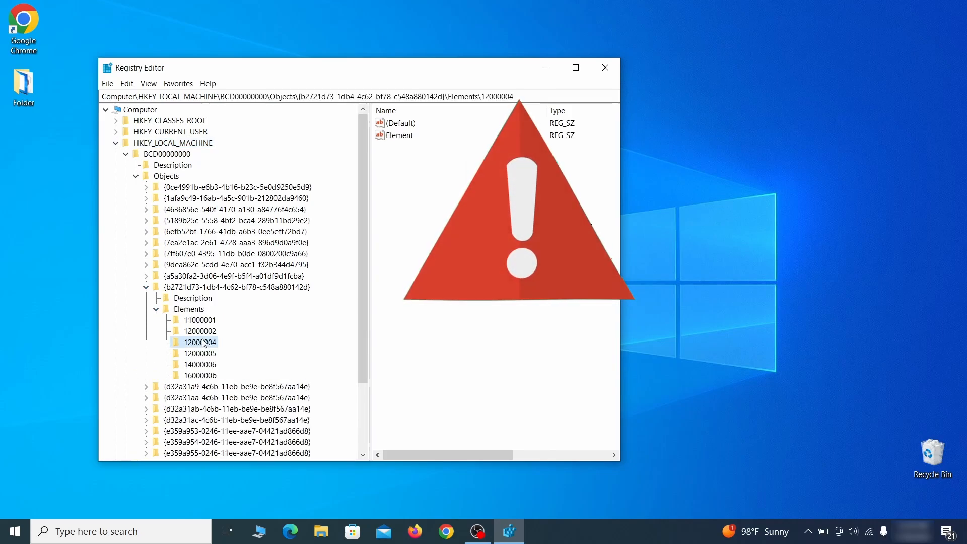
{"action": "right_click", "coordinate": [203, 341]}
{"action": "left_click", "coordinate": [251, 386]}
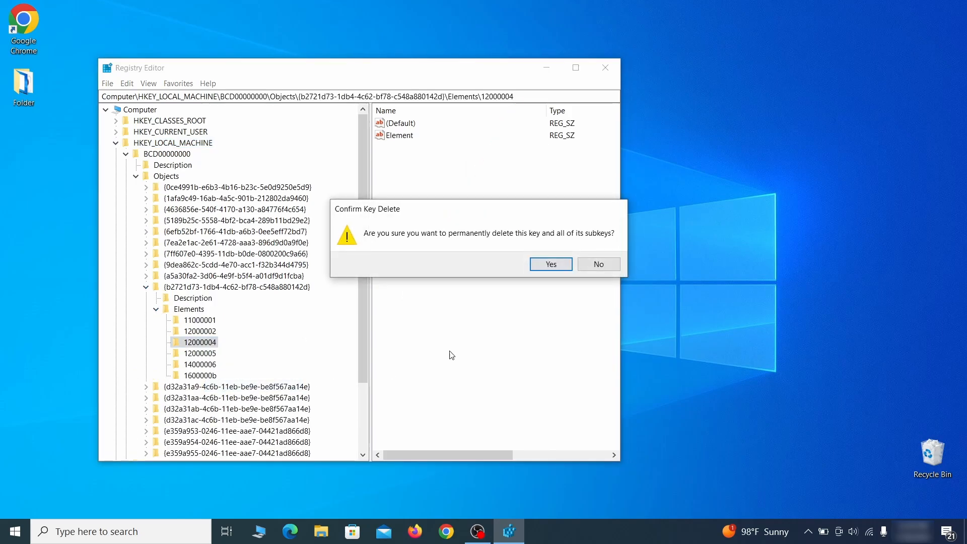
{"action": "left_click", "coordinate": [609, 266]}
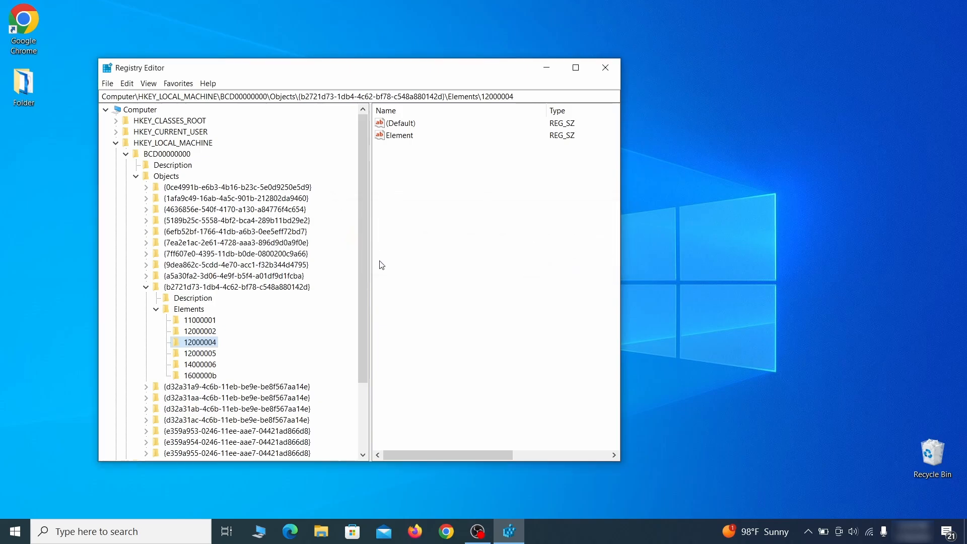
{"action": "scroll", "coordinate": [135, 250], "scroll_direction": "down", "scroll_amount": 3}
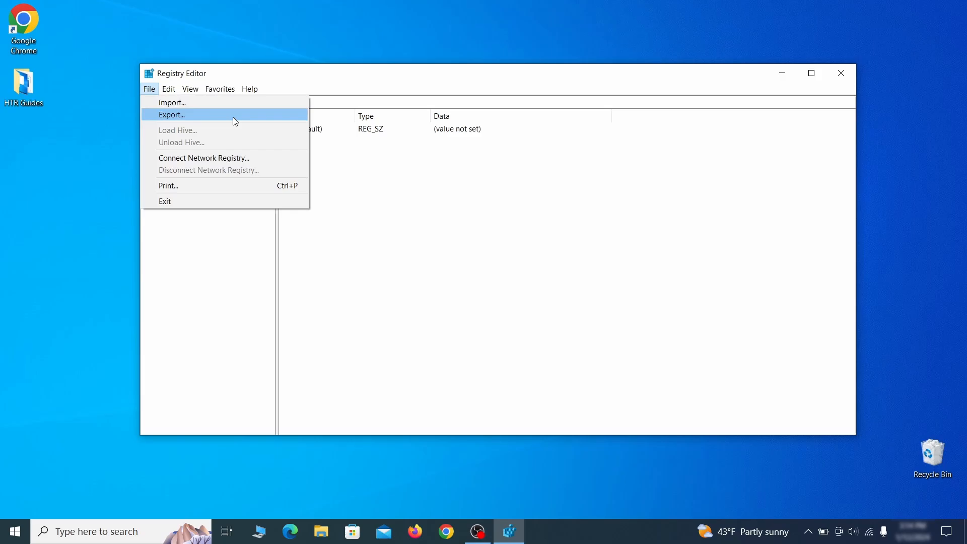
- Export the registry to the desktop as a registration file named Registry Backup 1
{"action": "left_click", "coordinate": [235, 121]}
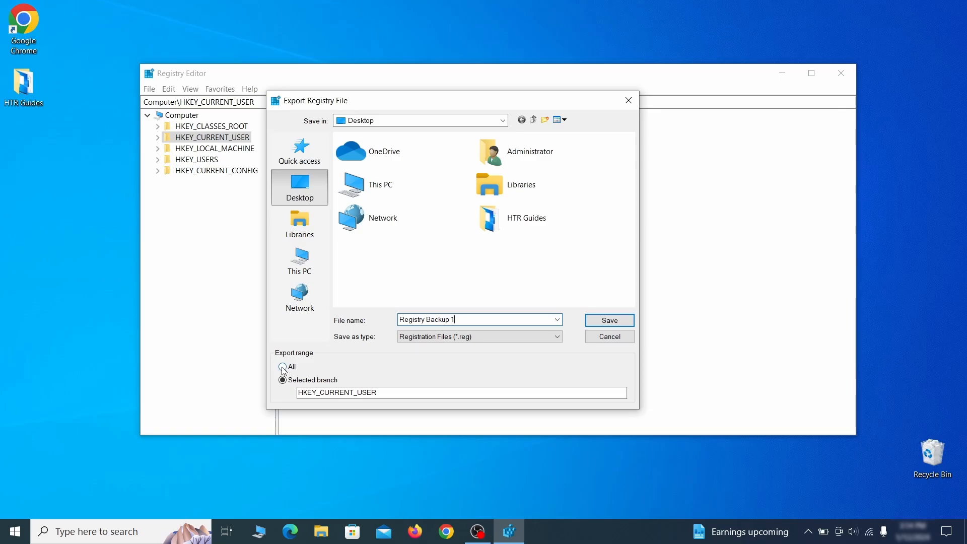
{"action": "key", "text": "Return"}
- Open the registry import dialog and select the Registry Backup 1 file on the desktop
{"action": "left_click", "coordinate": [149, 89]}
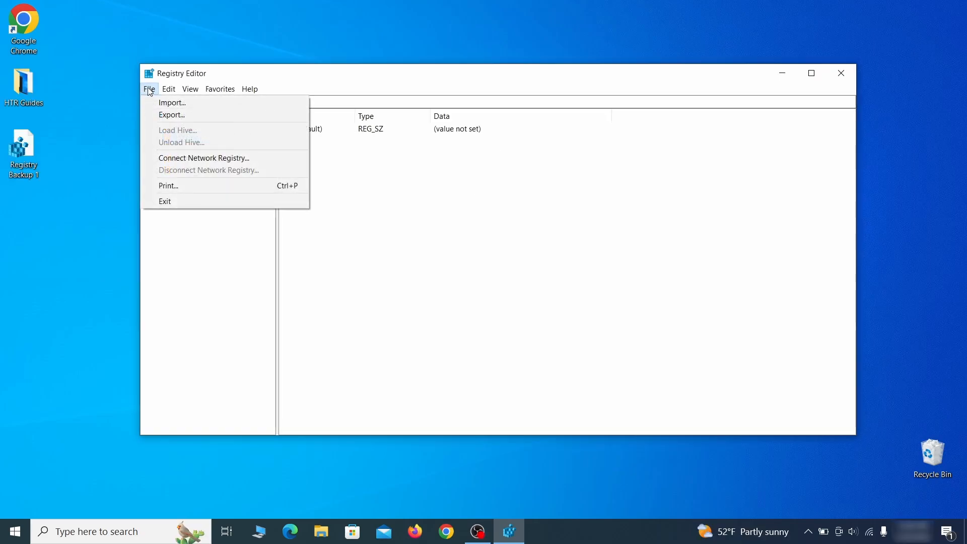
{"action": "left_click", "coordinate": [211, 109]}
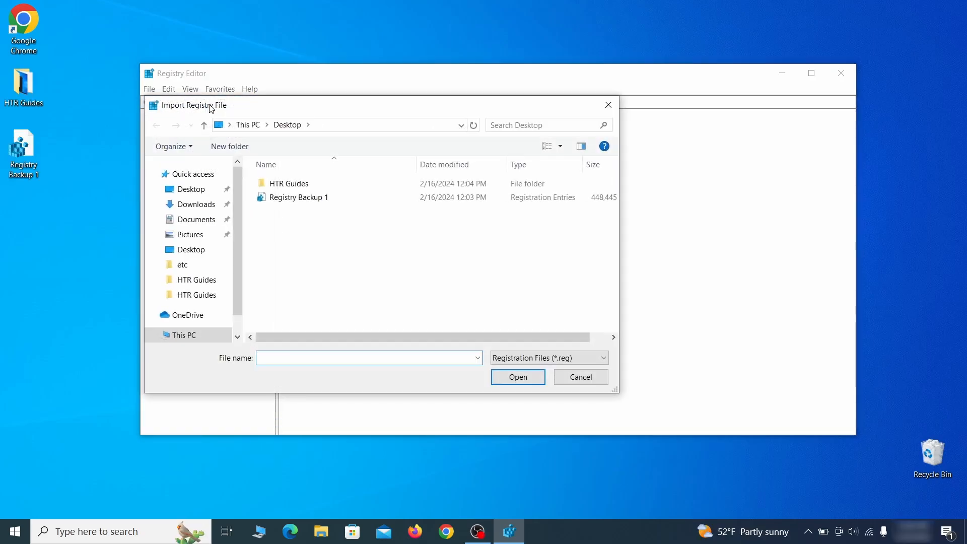
{"action": "left_click", "coordinate": [336, 202]}
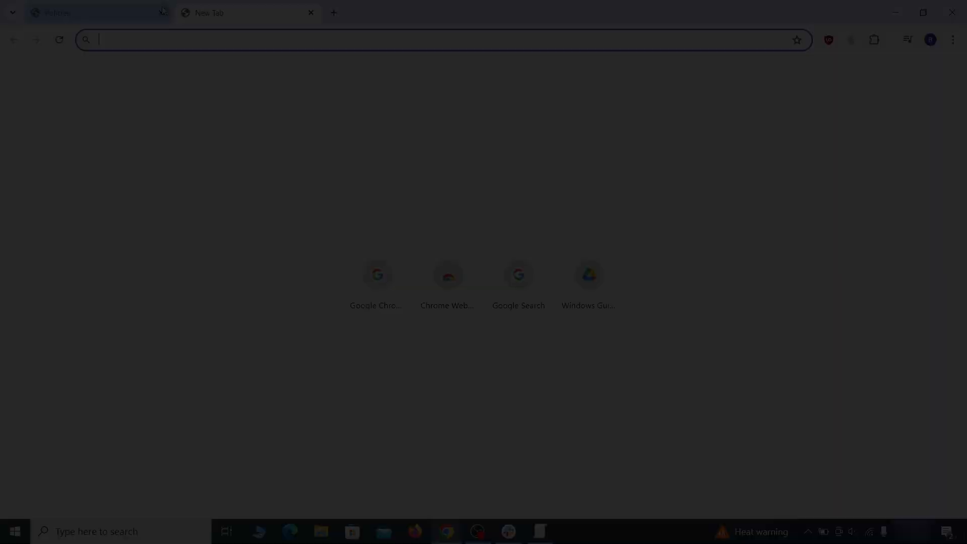
- Switch to Chrome, close the extra tab and open the chrome://policy page
{"action": "left_click", "coordinate": [163, 11]}
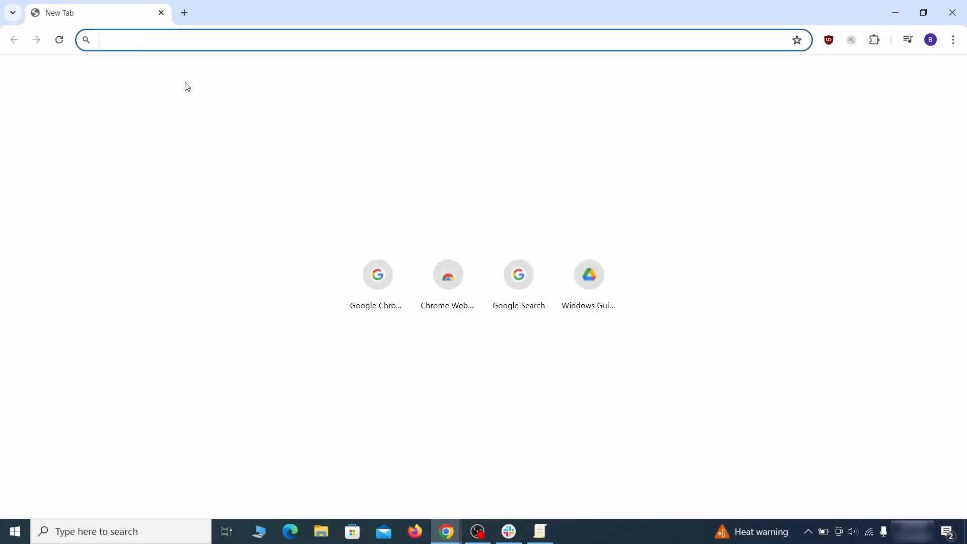
{"action": "type", "text": "chrome://policy"}
{"action": "key", "text": "Return"}
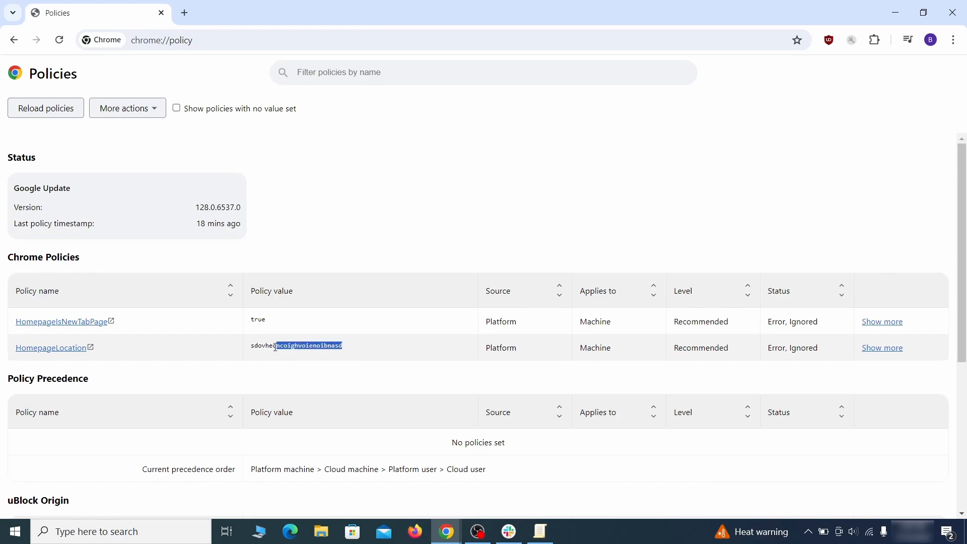
- Copy the HomepageLocation policy value into the blank New Text Document in Notepad and minimize the note
{"action": "right_click", "coordinate": [268, 347]}
{"action": "left_click", "coordinate": [282, 357]}
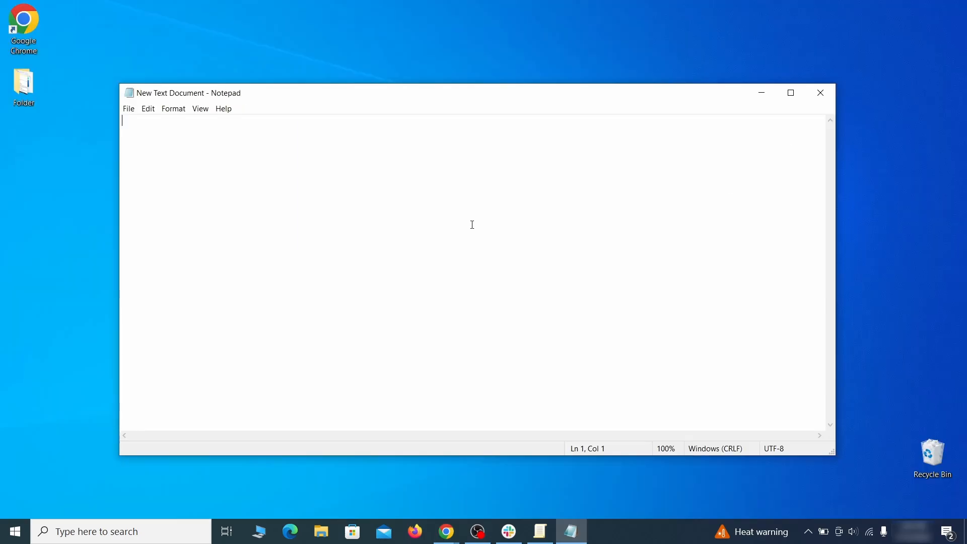
{"action": "right_click", "coordinate": [473, 225]}
{"action": "left_click", "coordinate": [509, 269]}
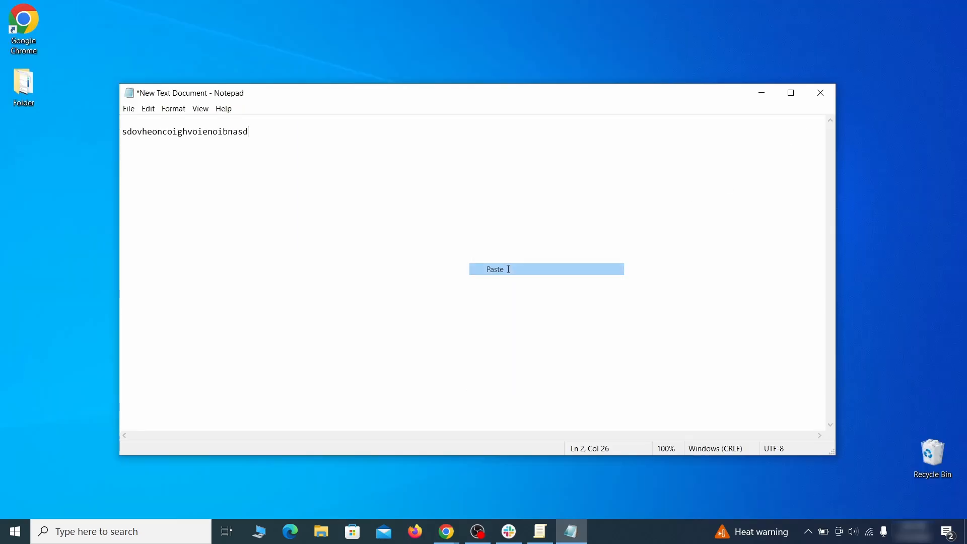
{"action": "left_click", "coordinate": [760, 97]}
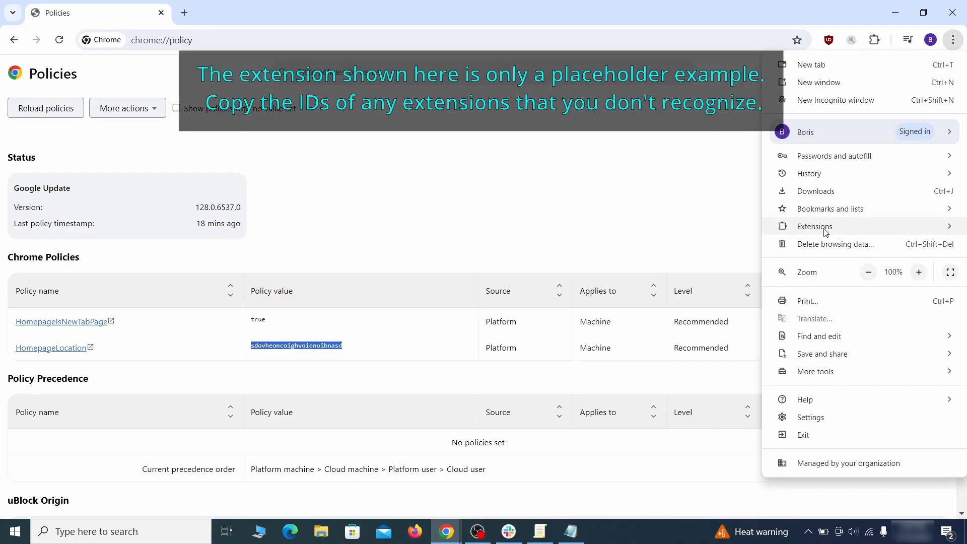
- Open Chrome's extension management page and turn on developer mode
{"action": "mouse_move", "coordinate": [827, 232]}
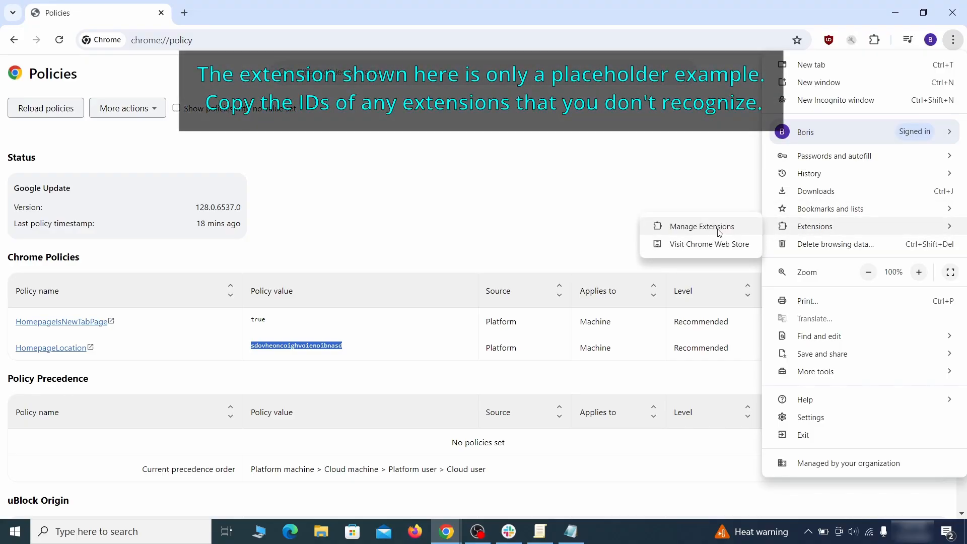
{"action": "left_click", "coordinate": [719, 232]}
{"action": "left_click", "coordinate": [950, 73]}
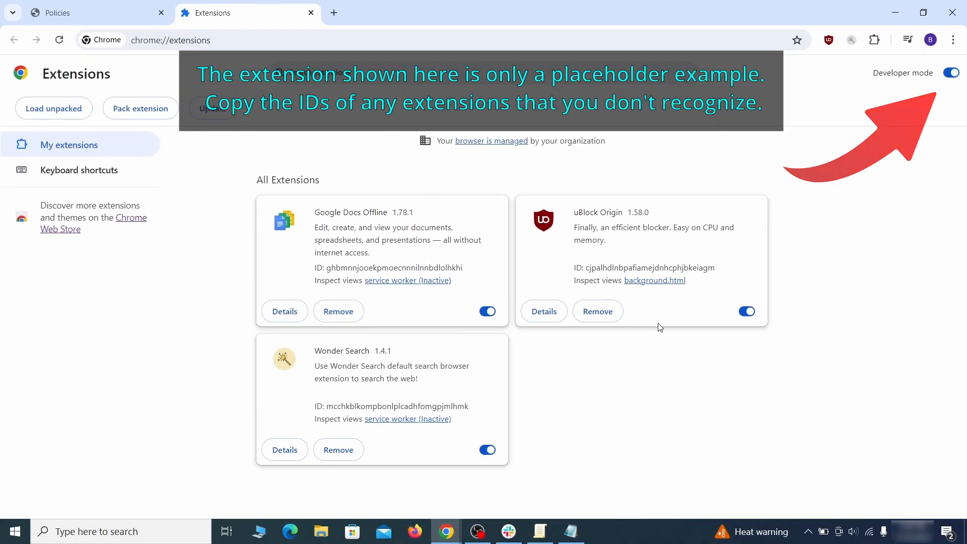
- Copy the Wonder Search extension's ID into the Notepad document below the policy value and minimize the note
{"action": "right_click", "coordinate": [459, 406]}
{"action": "left_click", "coordinate": [506, 296]}
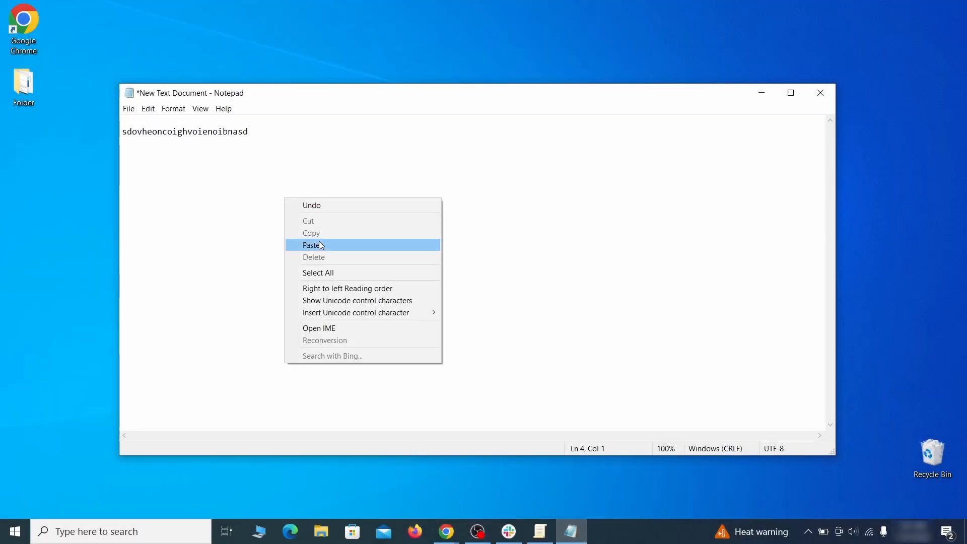
{"action": "left_click", "coordinate": [321, 245]}
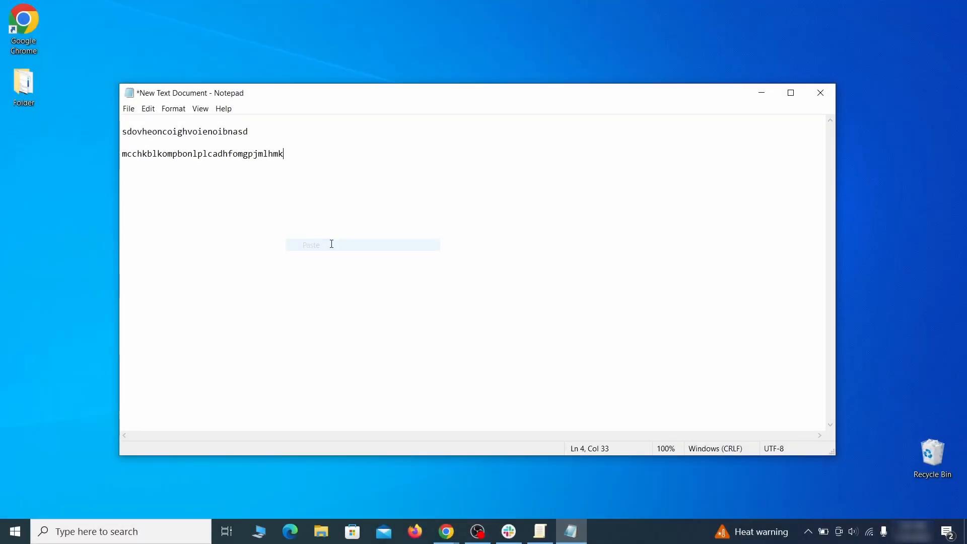
{"action": "left_click", "coordinate": [756, 96]}
- Search Windows for "regedit" and run the Registry Editor as administrator
{"action": "left_click", "coordinate": [12, 539]}
{"action": "type", "text": "regedit"}
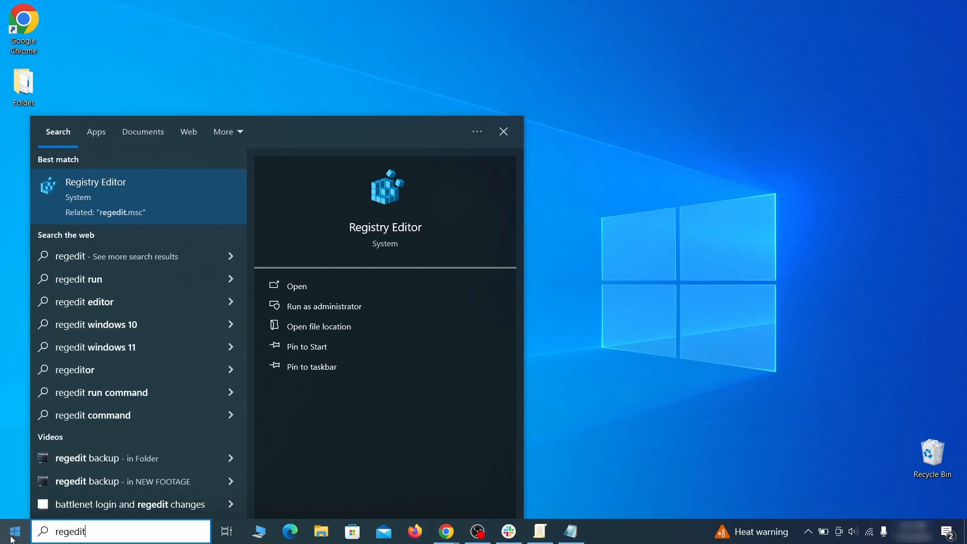
{"action": "right_click", "coordinate": [194, 191]}
{"action": "left_click", "coordinate": [221, 208]}
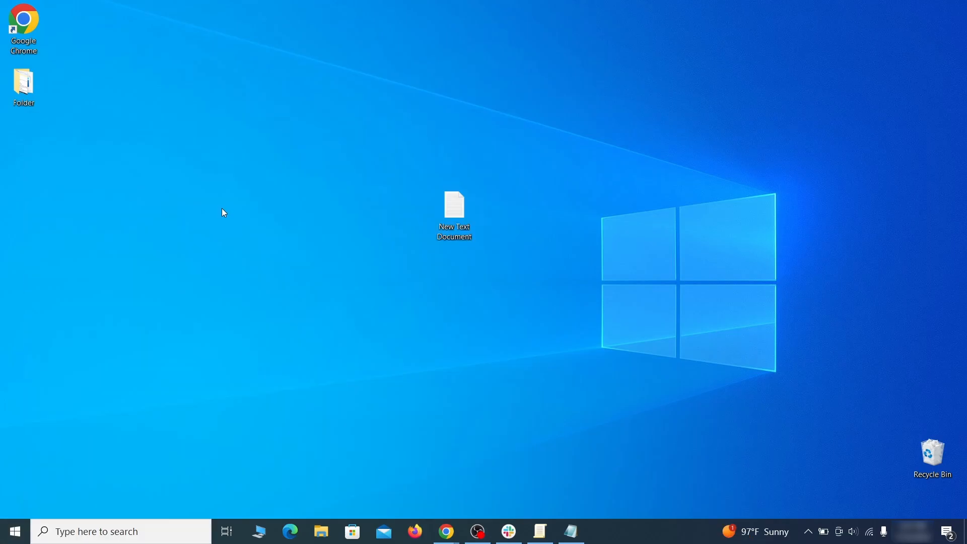
- Search the registry for the policy value sdovheoncoighvoienoibnasd copied from the Notepad document
{"action": "key", "text": "ctrl+f"}
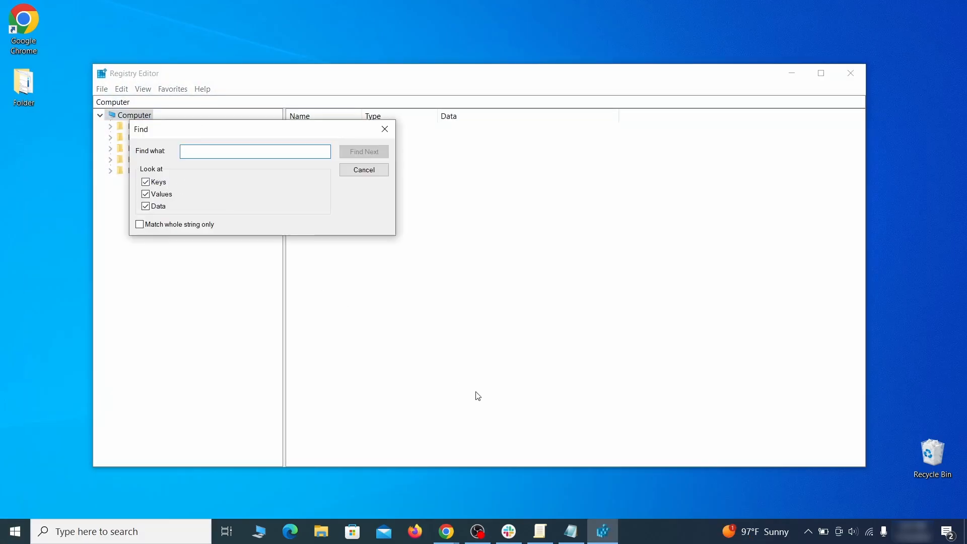
{"action": "left_click", "coordinate": [572, 532]}
{"action": "right_click", "coordinate": [216, 134]}
{"action": "left_click", "coordinate": [240, 169]}
{"action": "left_click", "coordinate": [99, 185]}
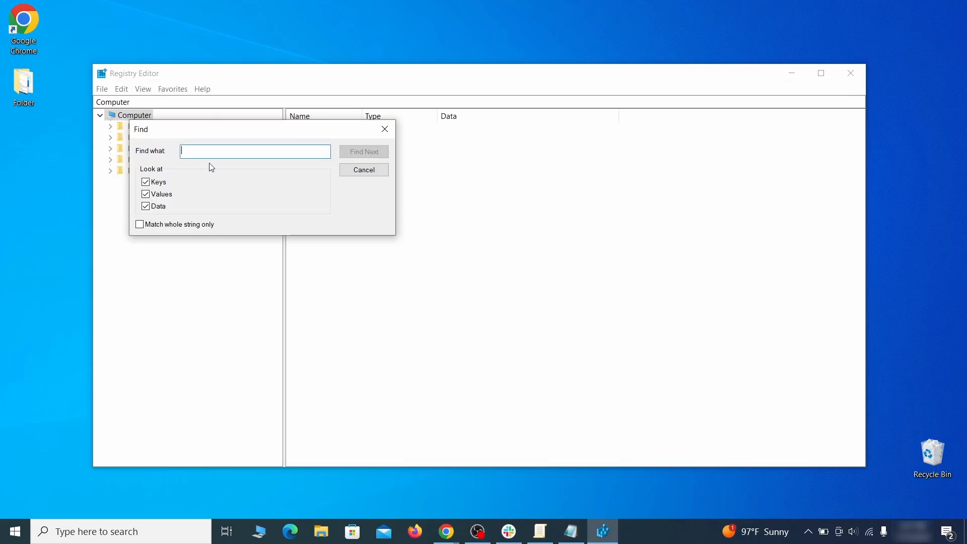
{"action": "right_click", "coordinate": [217, 152]}
{"action": "left_click", "coordinate": [254, 204]}
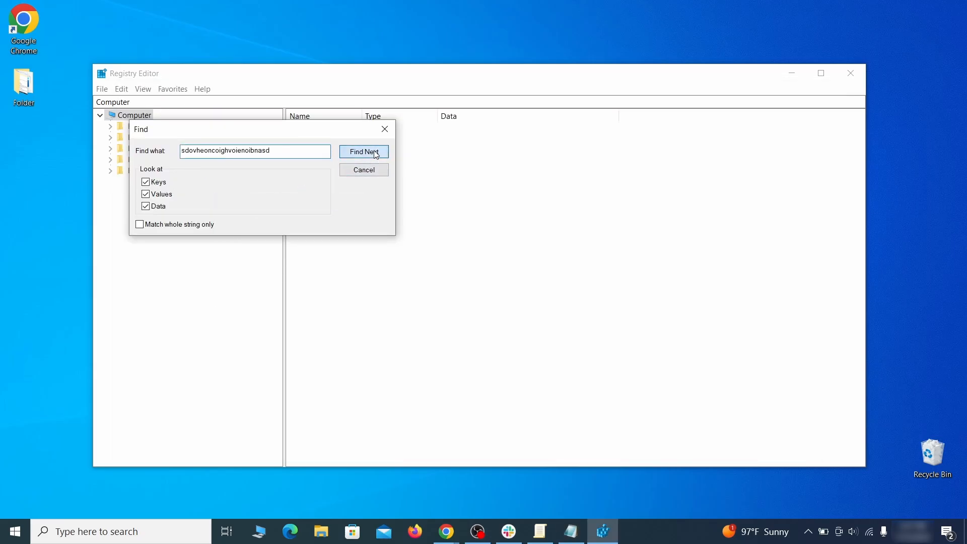
{"action": "left_click", "coordinate": [375, 152]}
- Delete the Recommended key under Policies\Google\Chrome in the current user's Group Policy Objects
{"action": "right_click", "coordinate": [240, 307]}
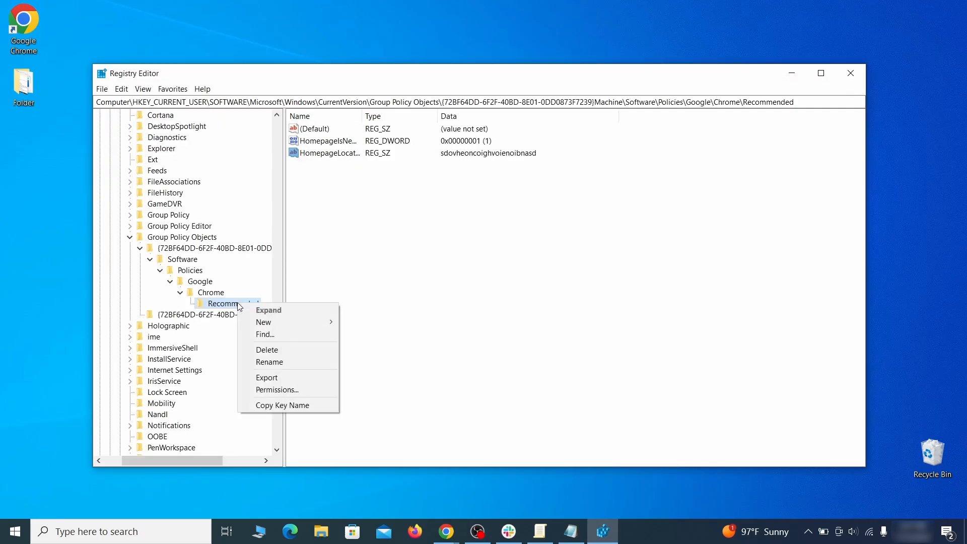
{"action": "left_click", "coordinate": [288, 351]}
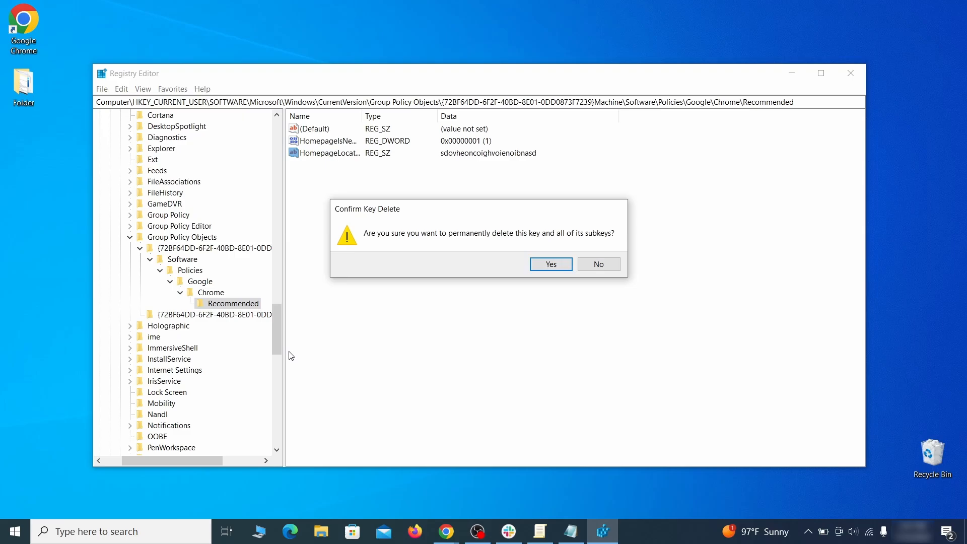
{"action": "left_click", "coordinate": [566, 266]}
- Search the registry again from the top for remaining entries containing sdovheoncoighvoienoibnasd
{"action": "left_click", "coordinate": [122, 88]}
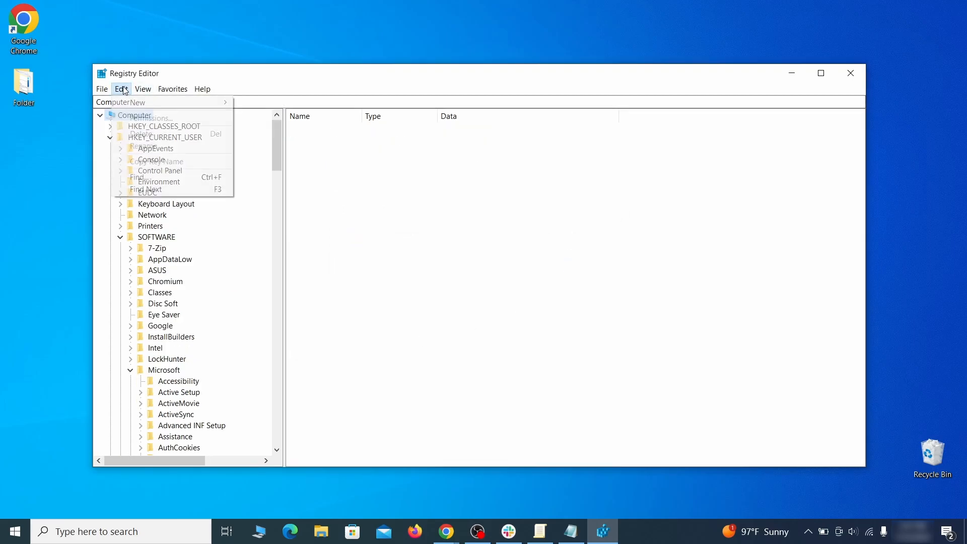
{"action": "left_click", "coordinate": [145, 177]}
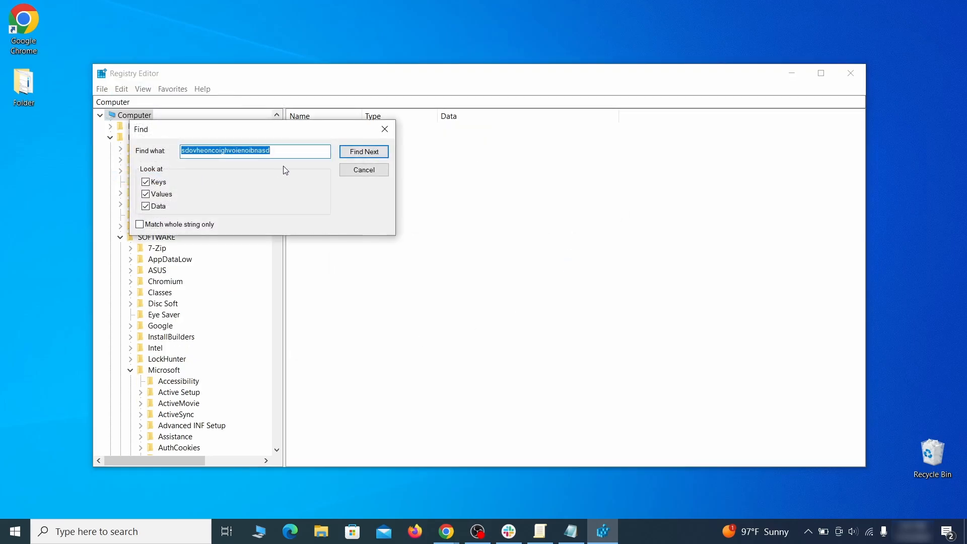
{"action": "left_click", "coordinate": [370, 152]}
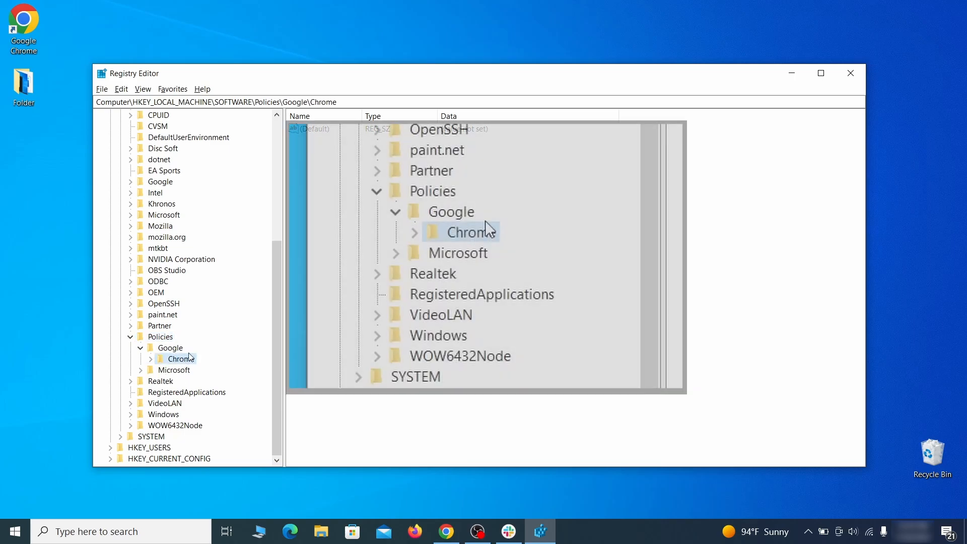
- Delete the Chrome key under HKEY_LOCAL_MACHINE\SOFTWARE\Policies\Google
{"action": "right_click", "coordinate": [180, 362]}
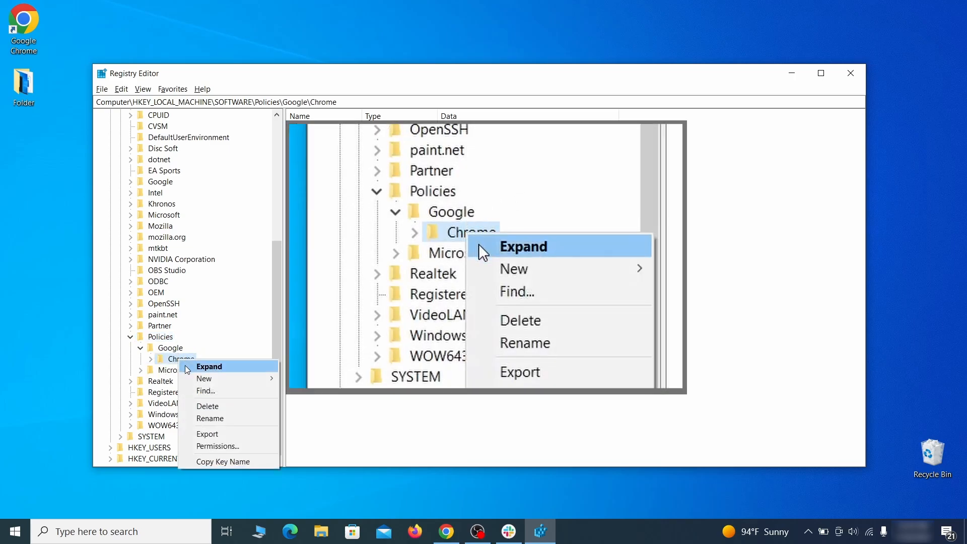
{"action": "left_click", "coordinate": [223, 407]}
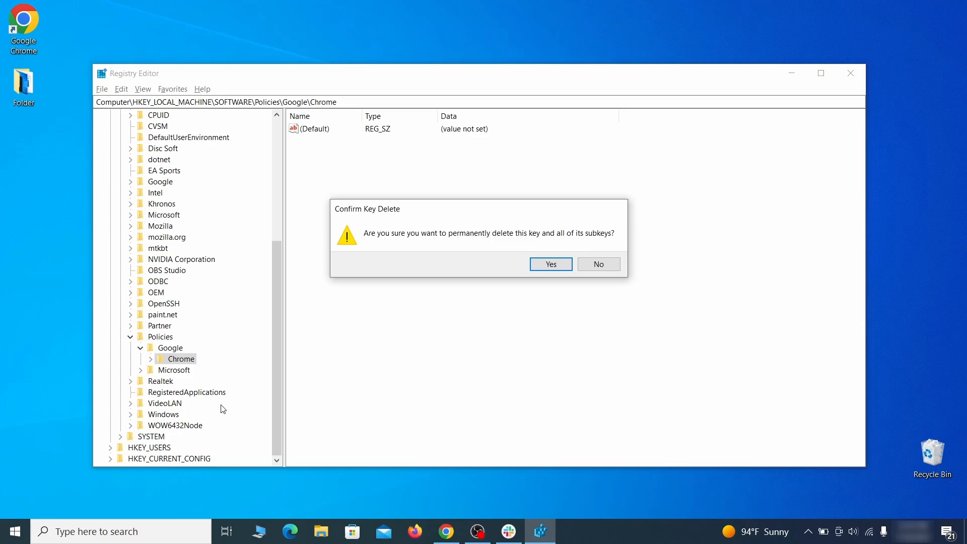
{"action": "left_click", "coordinate": [564, 264]}
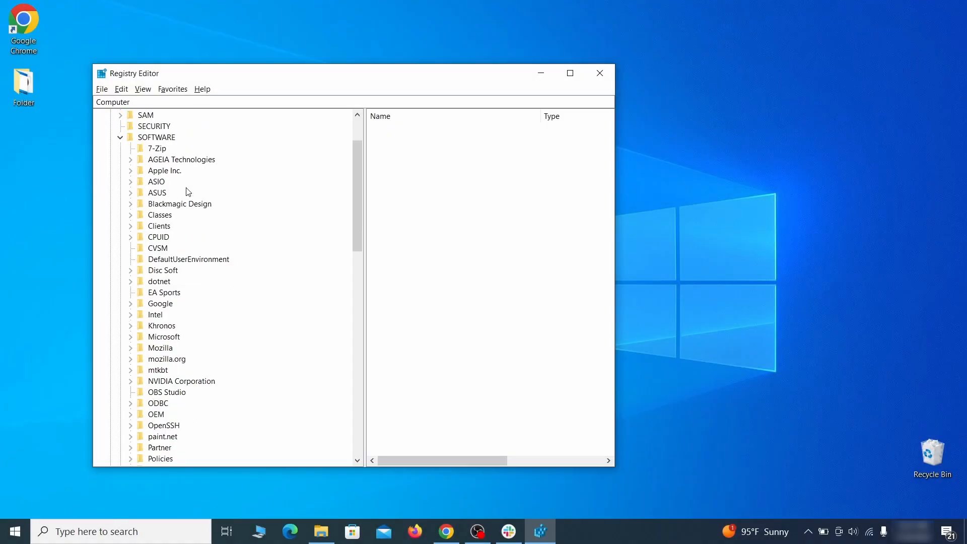
{"action": "left_click_drag", "start_coordinate": [357, 196], "coordinate": [350, 358]}
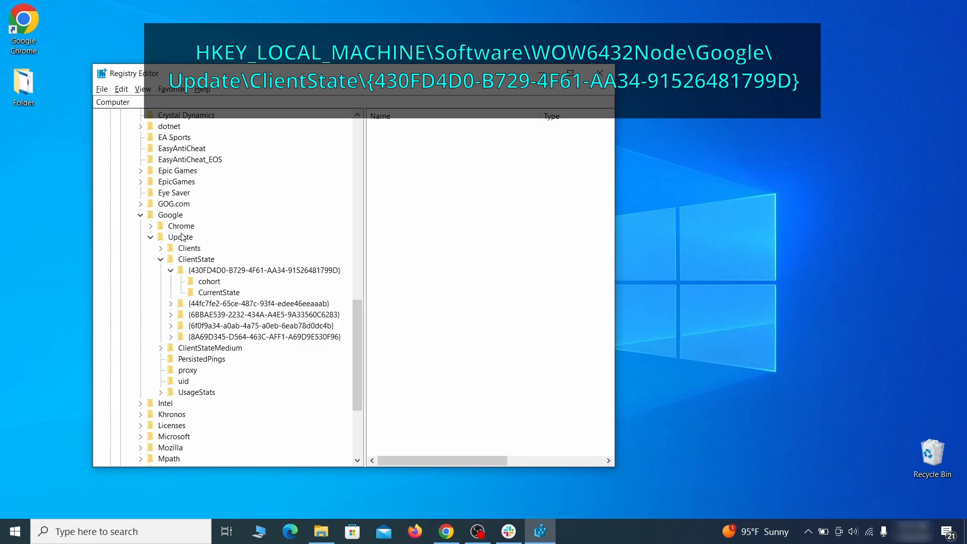
{"action": "left_click", "coordinate": [214, 272]}
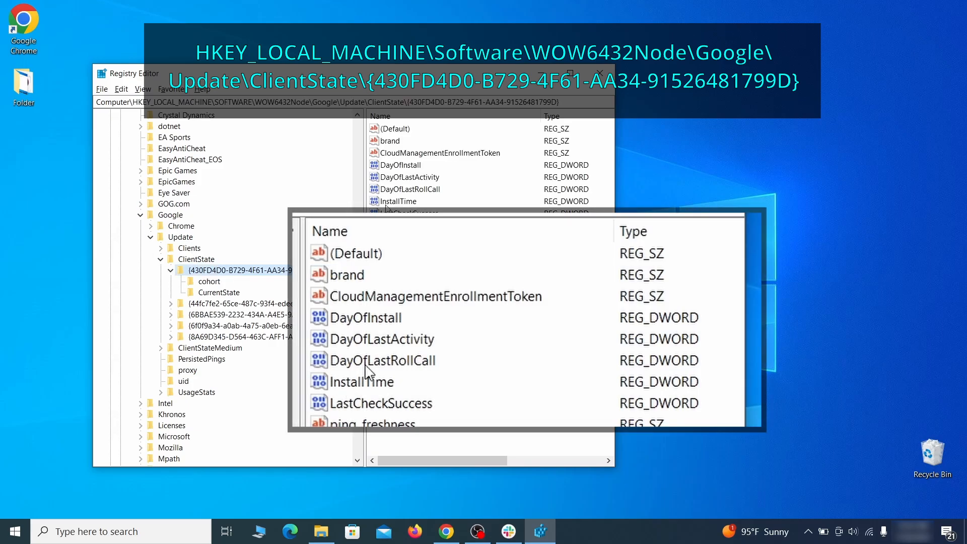
{"action": "left_click", "coordinate": [492, 158]}
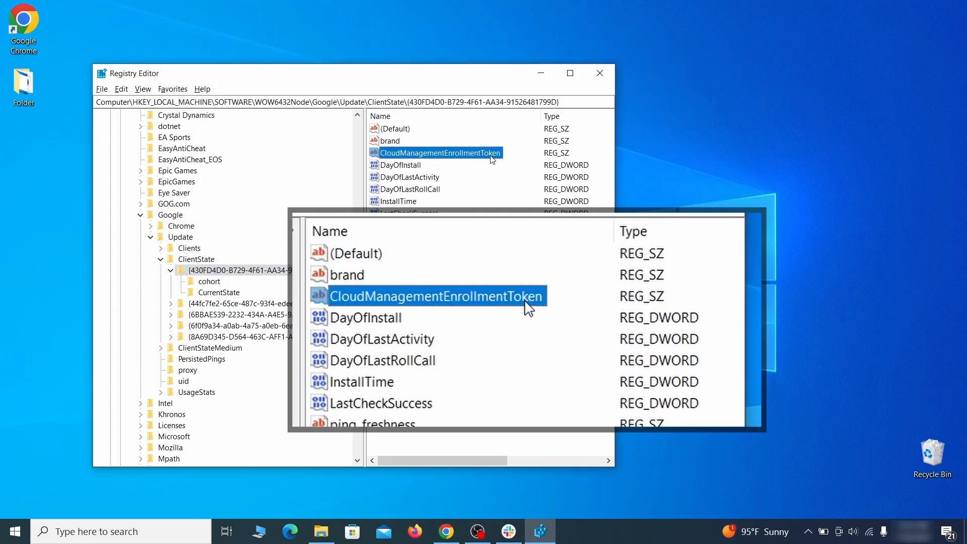
{"action": "right_click", "coordinate": [493, 159]}
{"action": "left_click", "coordinate": [514, 189]}
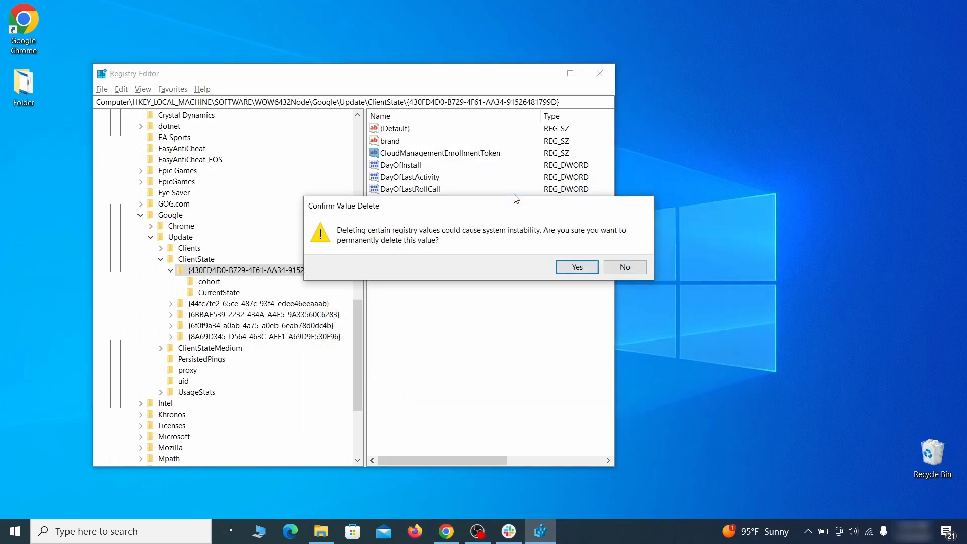
{"action": "left_click", "coordinate": [577, 268]}
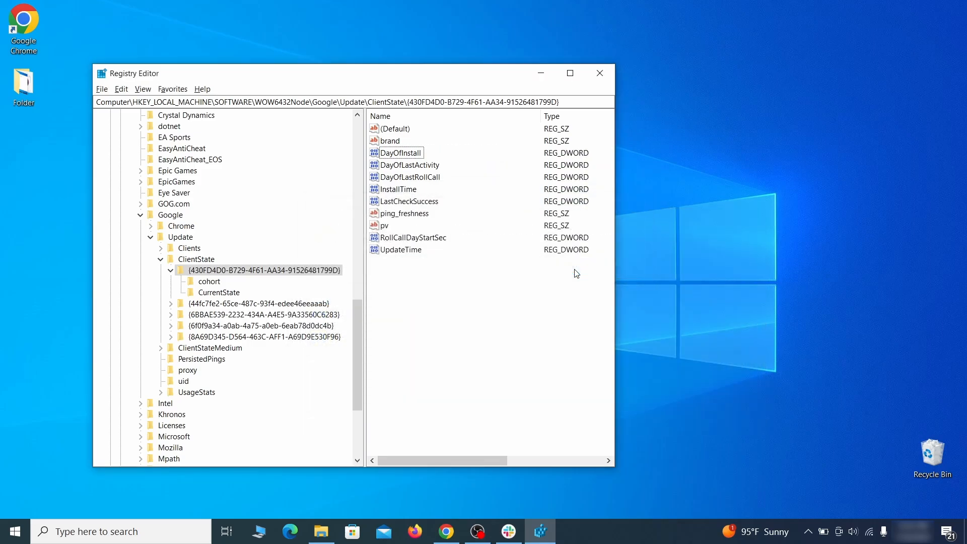
{"action": "left_click", "coordinate": [607, 76]}
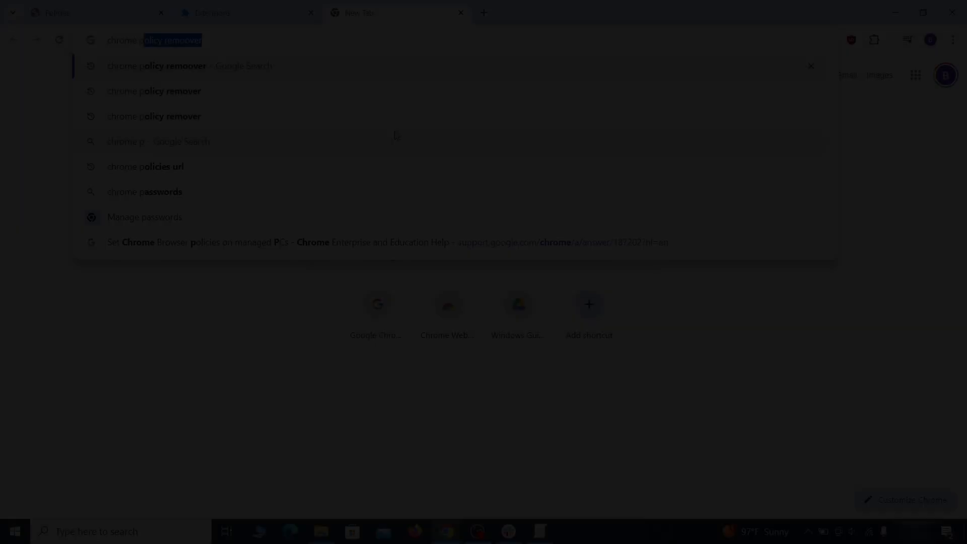
- Search Google in Chrome for "chrome policy remover" and open the stefanvd.net tool page at its Windows removal instructions
{"action": "type", "text": "cy remover"}
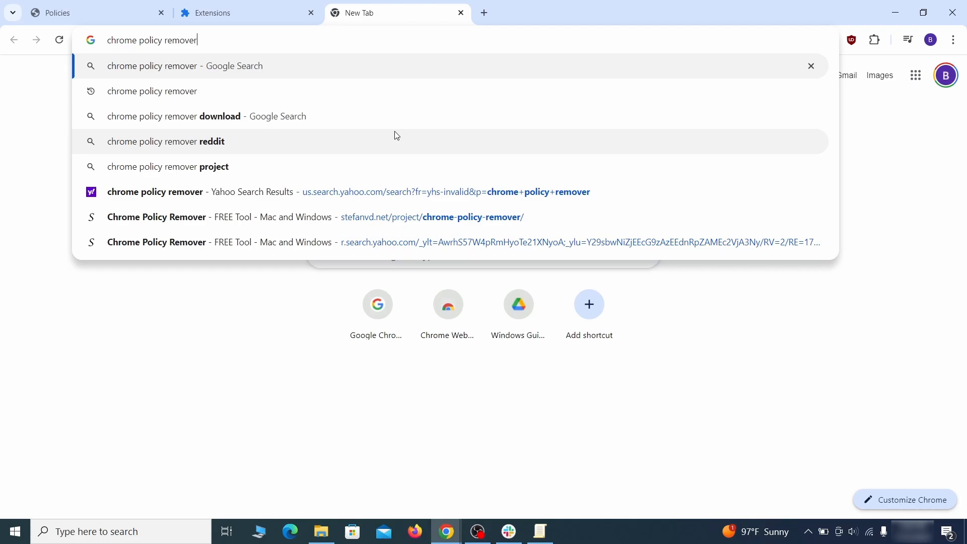
{"action": "key", "text": "Return"}
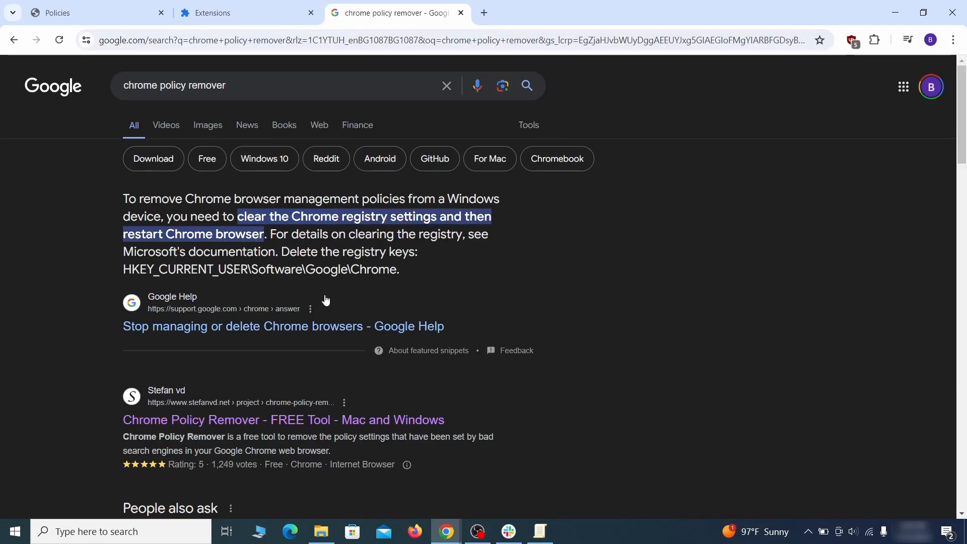
{"action": "left_click", "coordinate": [287, 420]}
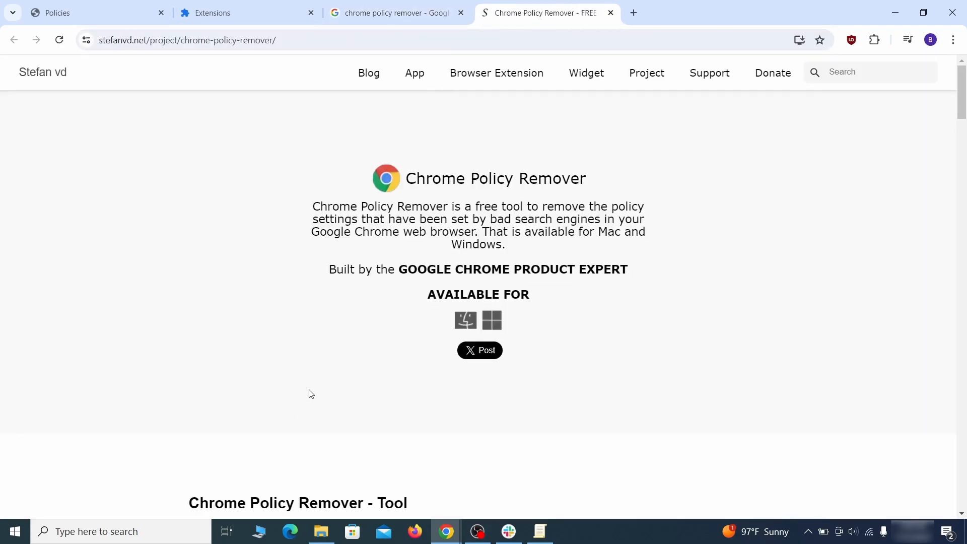
{"action": "scroll", "coordinate": [310, 390], "scroll_direction": "down", "scroll_amount": 10}
{"action": "scroll", "coordinate": [315, 385], "scroll_direction": "down", "scroll_amount": 15}
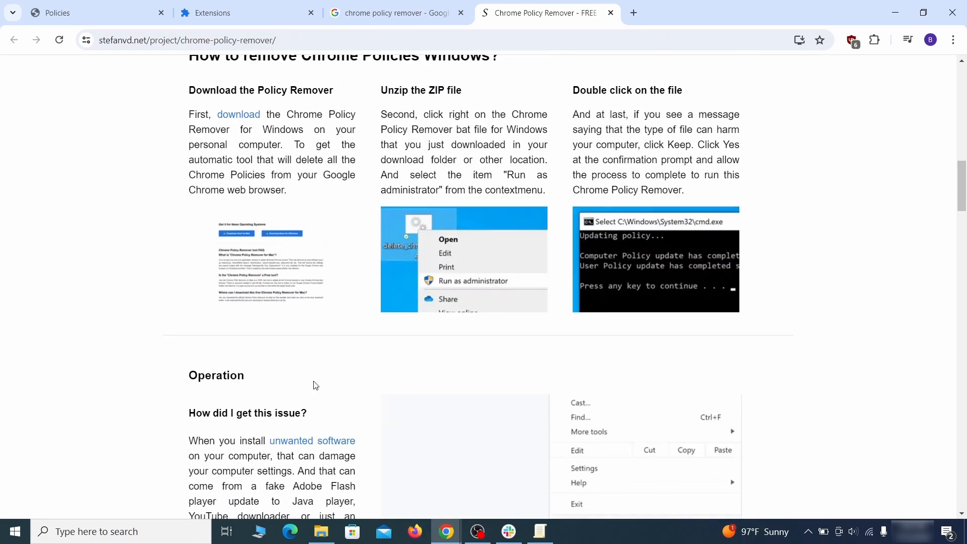
- Download the Windows version of the policy remover and move delete_chrome_policies.bat from the Downloads folder to the desktop
{"action": "scroll", "coordinate": [315, 386], "scroll_direction": "down", "scroll_amount": 20}
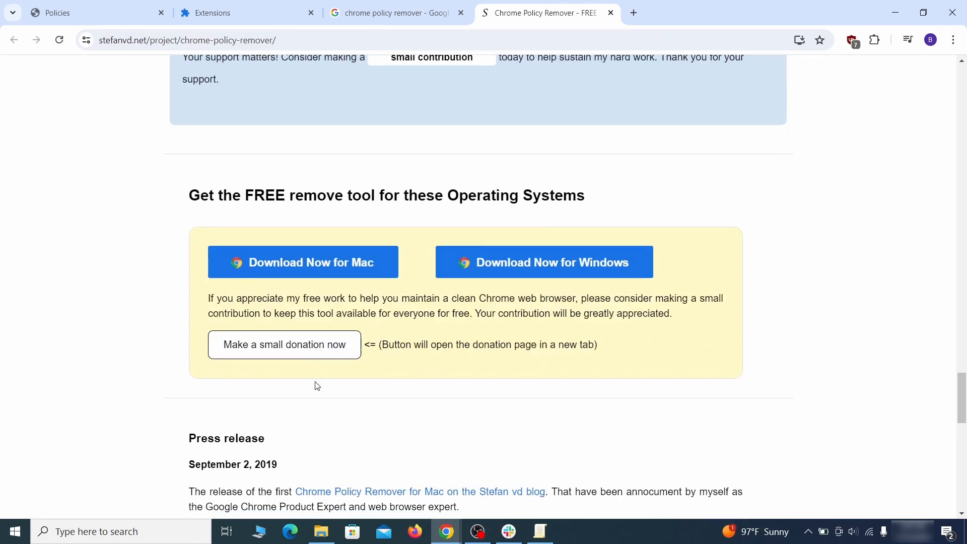
{"action": "left_click", "coordinate": [577, 264]}
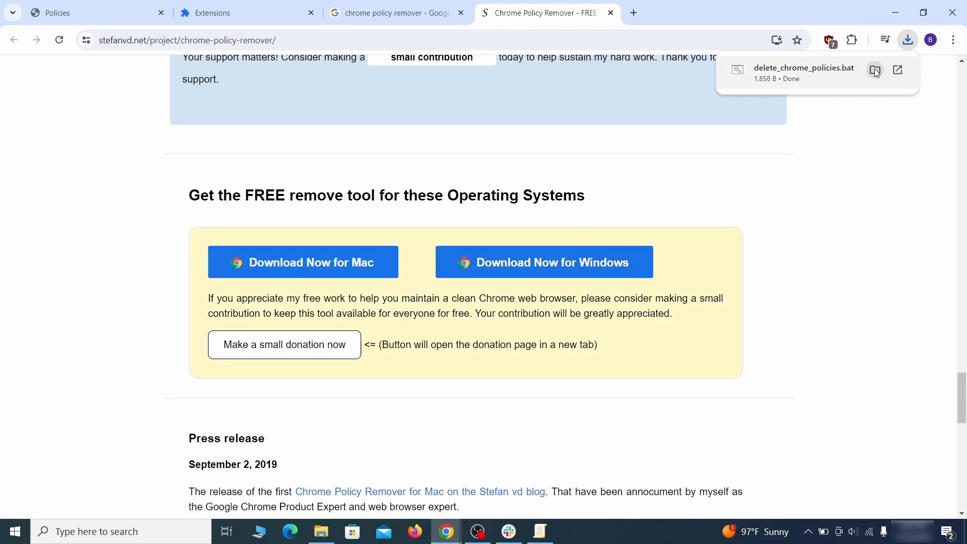
{"action": "left_click", "coordinate": [876, 71]}
{"action": "left_click", "coordinate": [895, 12]}
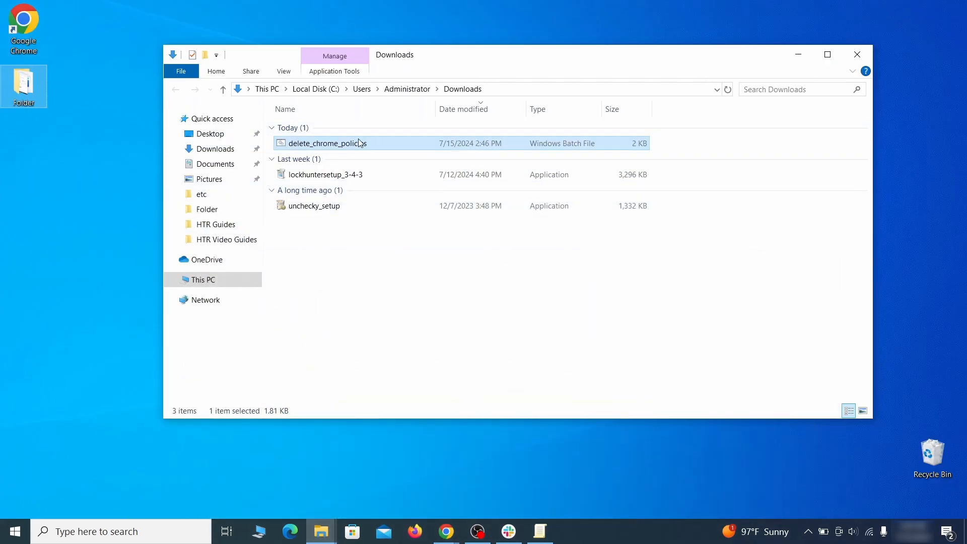
{"action": "left_click_drag", "start_coordinate": [355, 143], "coordinate": [78, 311]}
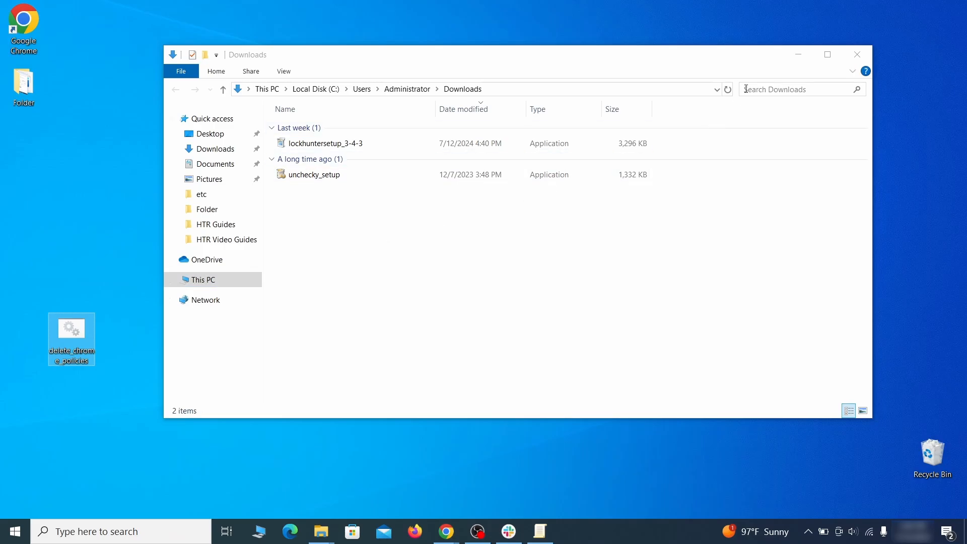
{"action": "left_click", "coordinate": [858, 56]}
{"action": "left_click_drag", "start_coordinate": [228, 283], "coordinate": [485, 192]}
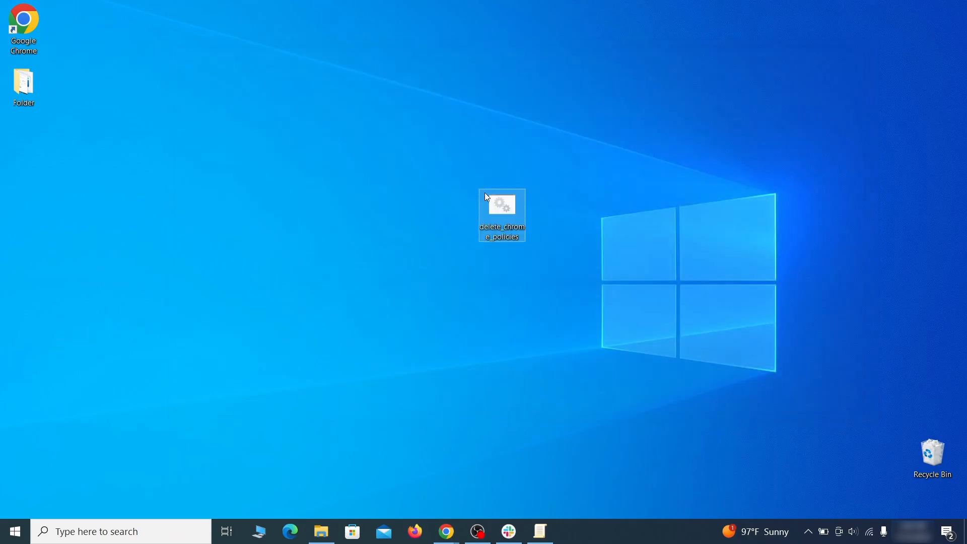
- Run delete_chrome_policies as administrator, allow it past SmartScreen, and close the command window when the script has finished
{"action": "right_click", "coordinate": [514, 207]}
{"action": "left_click", "coordinate": [572, 257]}
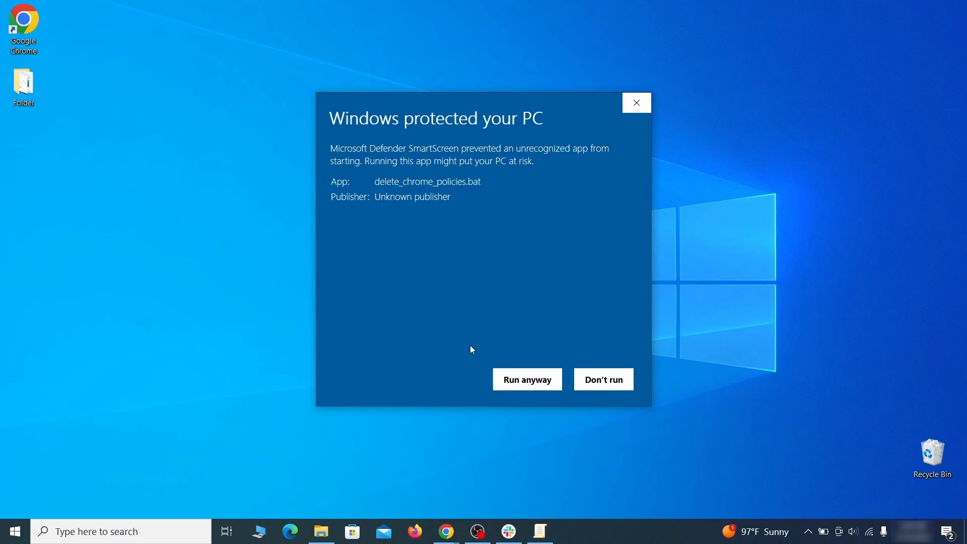
{"action": "left_click", "coordinate": [528, 388]}
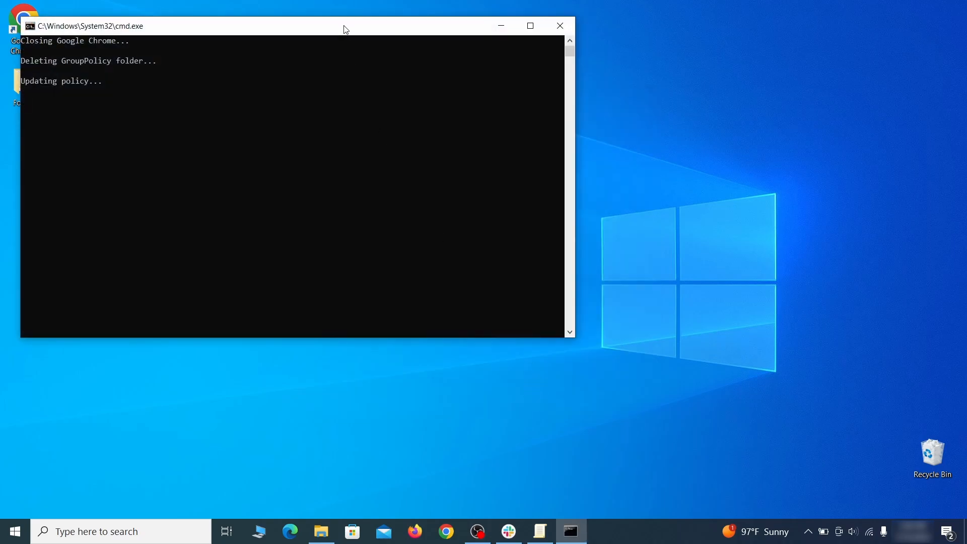
{"action": "left_click_drag", "start_coordinate": [346, 30], "coordinate": [510, 60]}
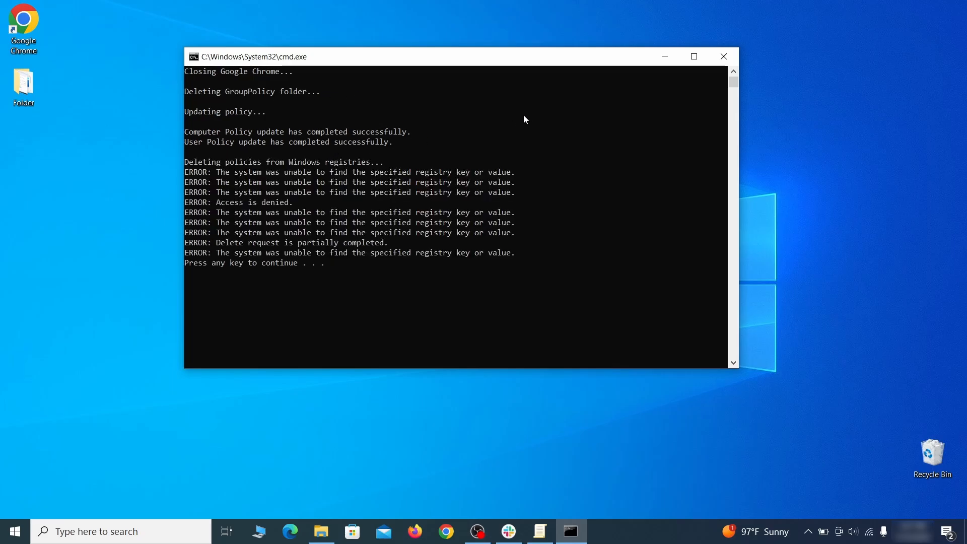
{"action": "left_click", "coordinate": [725, 57]}
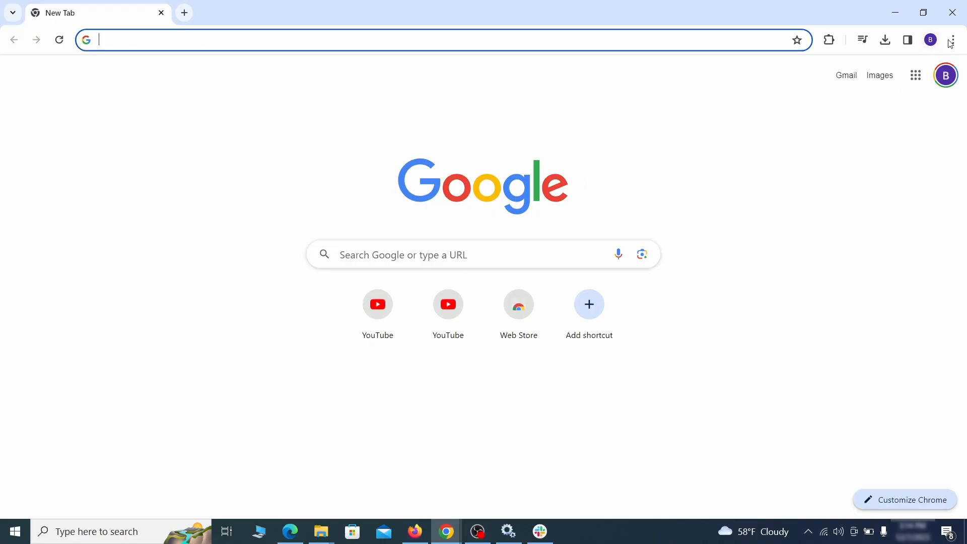
- Disable and remove the Add to Zola Button extension on Chrome's extension management page
{"action": "left_click", "coordinate": [951, 40]}
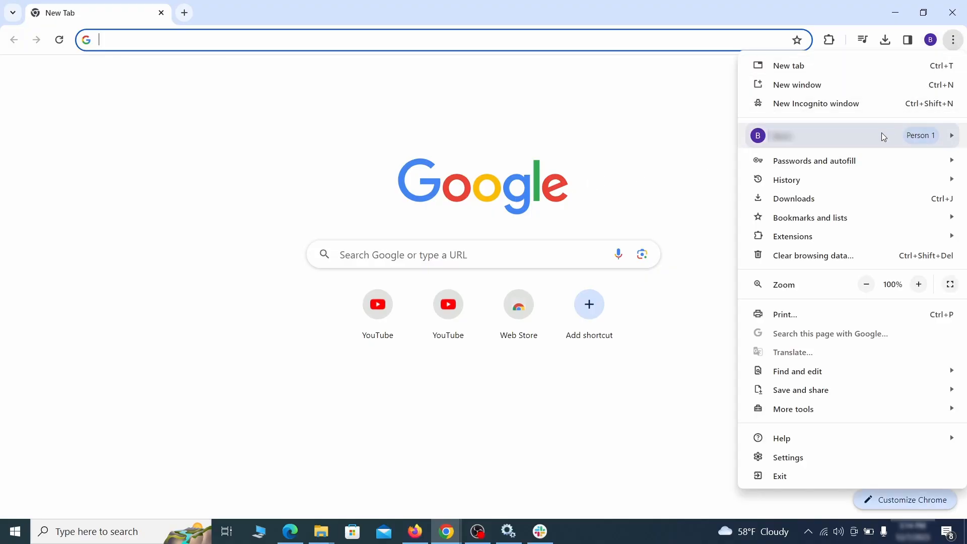
{"action": "mouse_move", "coordinate": [817, 238]}
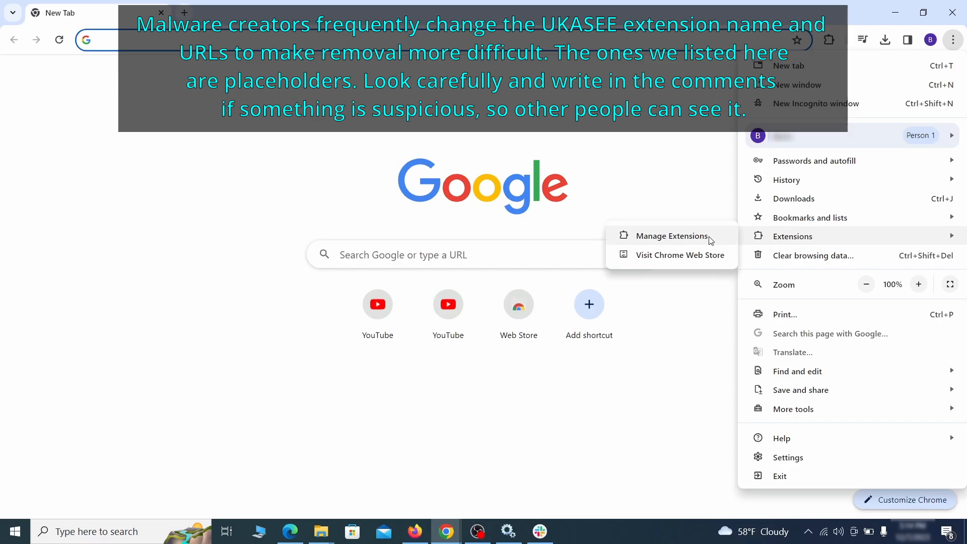
{"action": "left_click", "coordinate": [672, 236]}
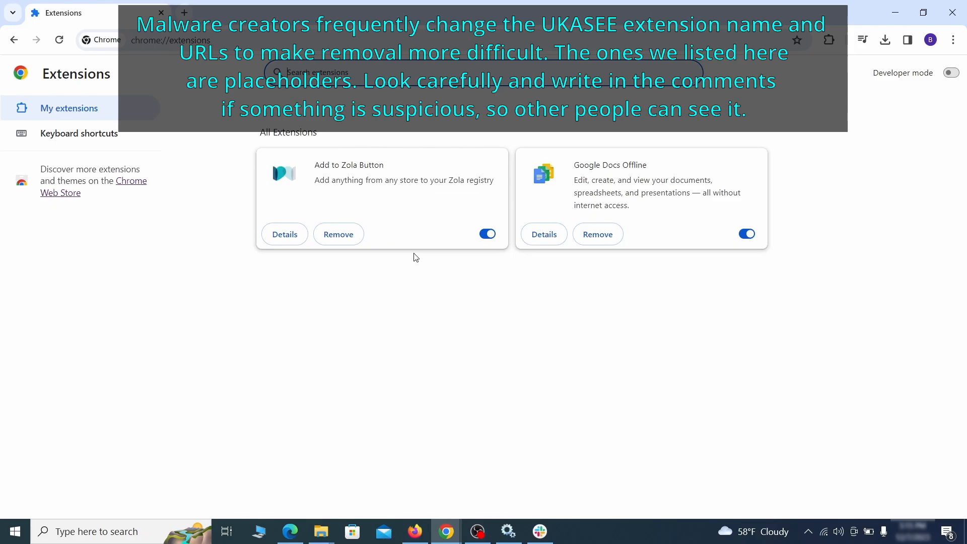
{"action": "left_click", "coordinate": [484, 235]}
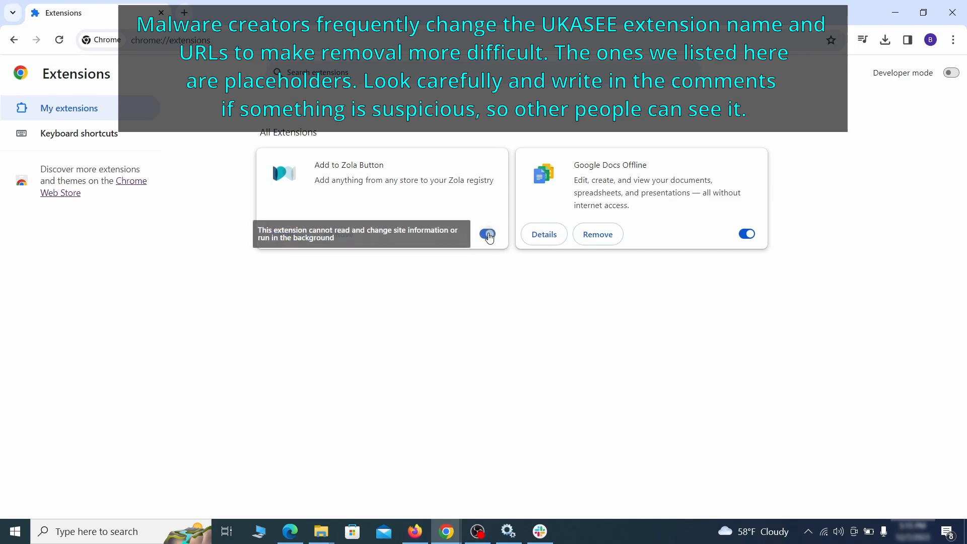
{"action": "left_click", "coordinate": [351, 239]}
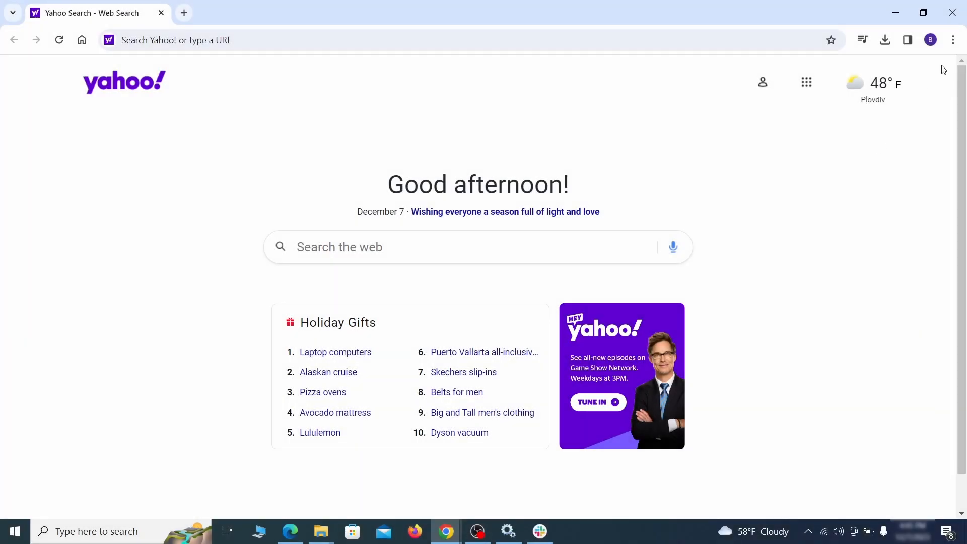
- Clear Chrome's browsing data with the advanced options, including download history, cookies, cached files and autofill form data, but not passwords
{"action": "left_click", "coordinate": [954, 40]}
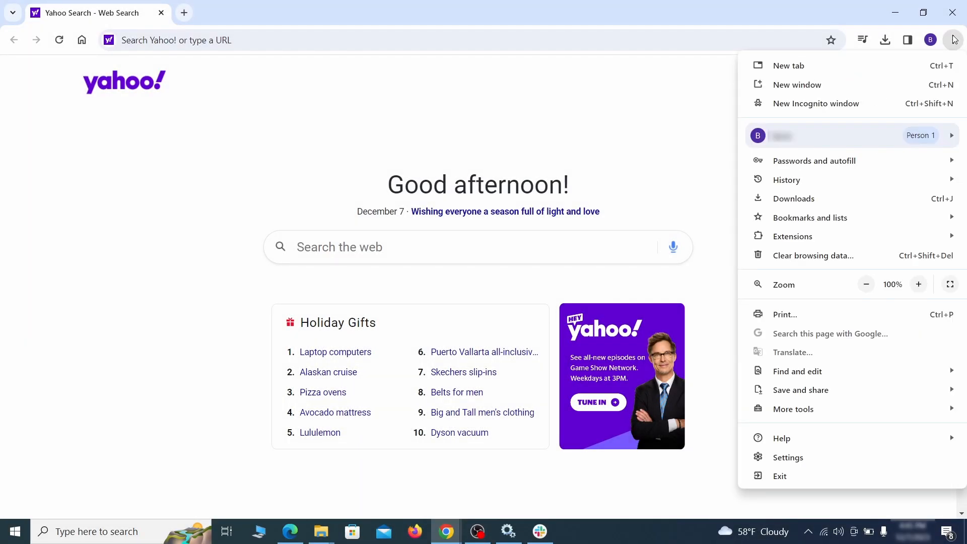
{"action": "left_click", "coordinate": [793, 457]}
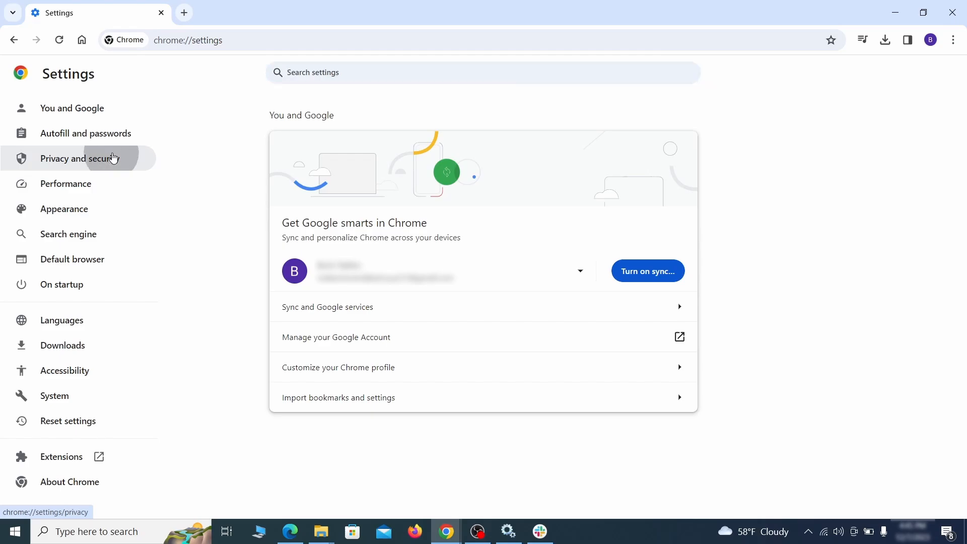
{"action": "left_click", "coordinate": [113, 158]}
{"action": "scroll", "coordinate": [666, 328], "scroll_direction": "down", "scroll_amount": 1}
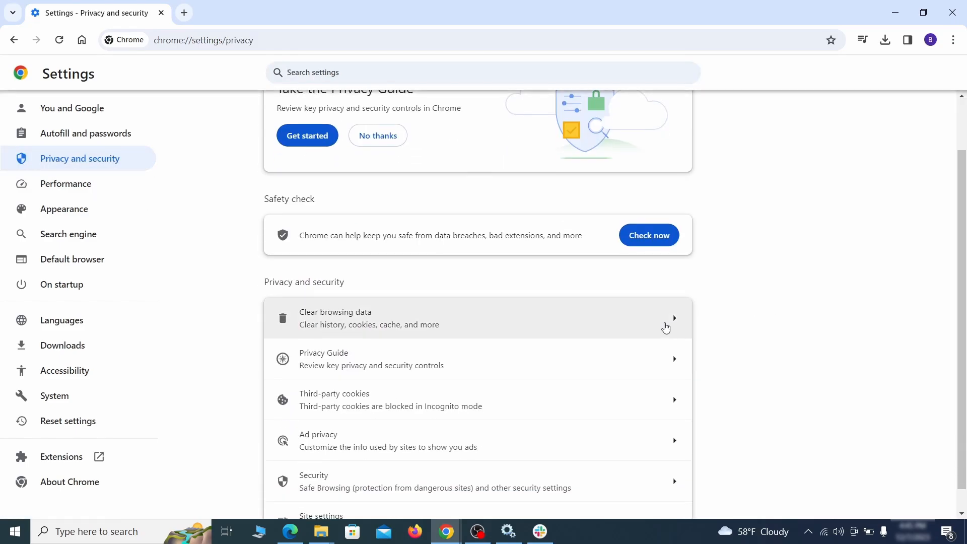
{"action": "left_click", "coordinate": [632, 326]}
{"action": "left_click", "coordinate": [425, 181]}
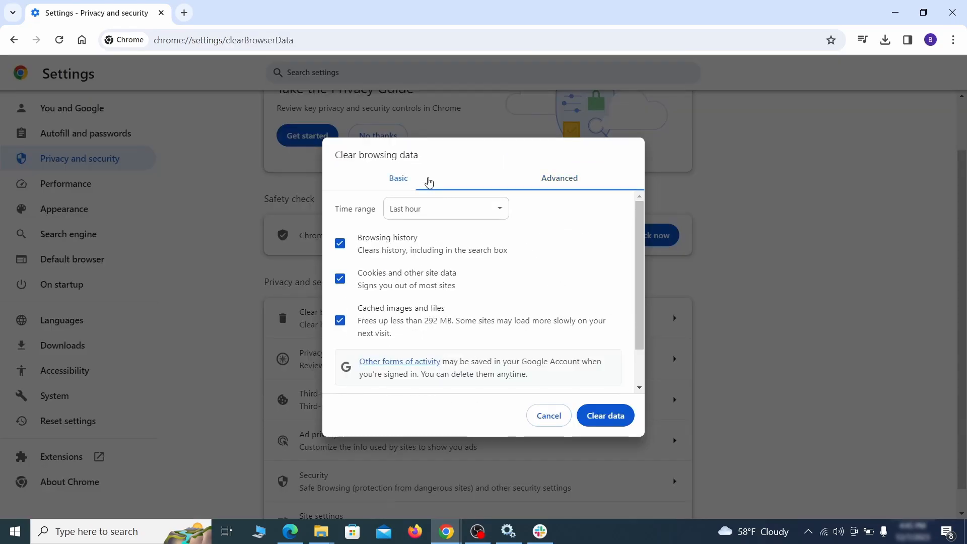
{"action": "left_click", "coordinate": [538, 183]}
{"action": "scroll", "coordinate": [488, 287], "scroll_direction": "down", "scroll_amount": 3}
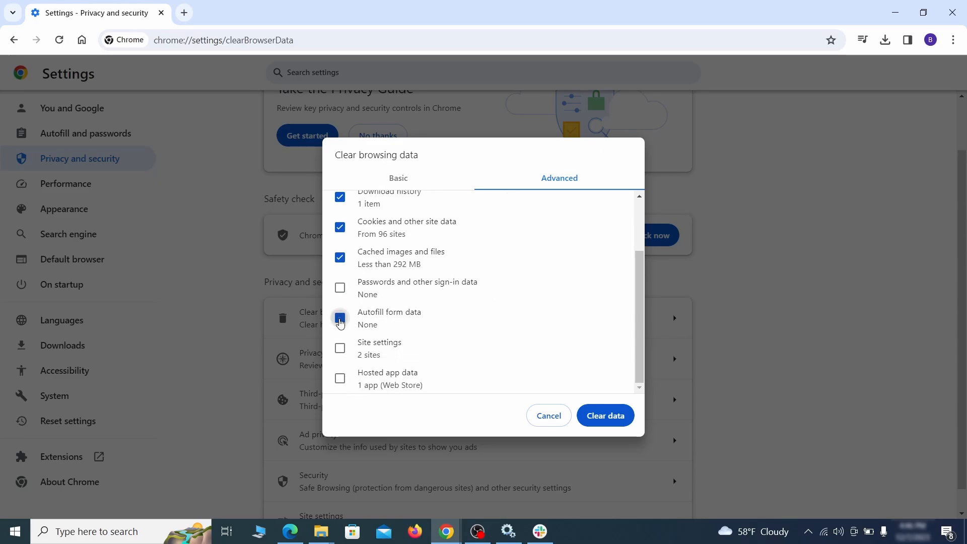
{"action": "left_click", "coordinate": [606, 416]}
- Remove ExampleRougeURL.com from the sites allowed to send notifications in the site settings
{"action": "scroll", "coordinate": [725, 331], "scroll_direction": "down", "scroll_amount": 1}
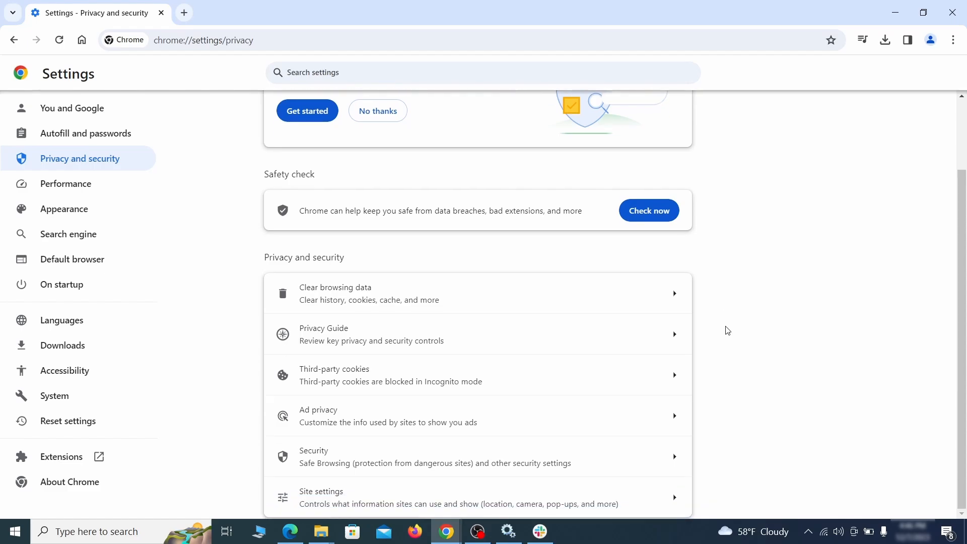
{"action": "left_click", "coordinate": [469, 496]}
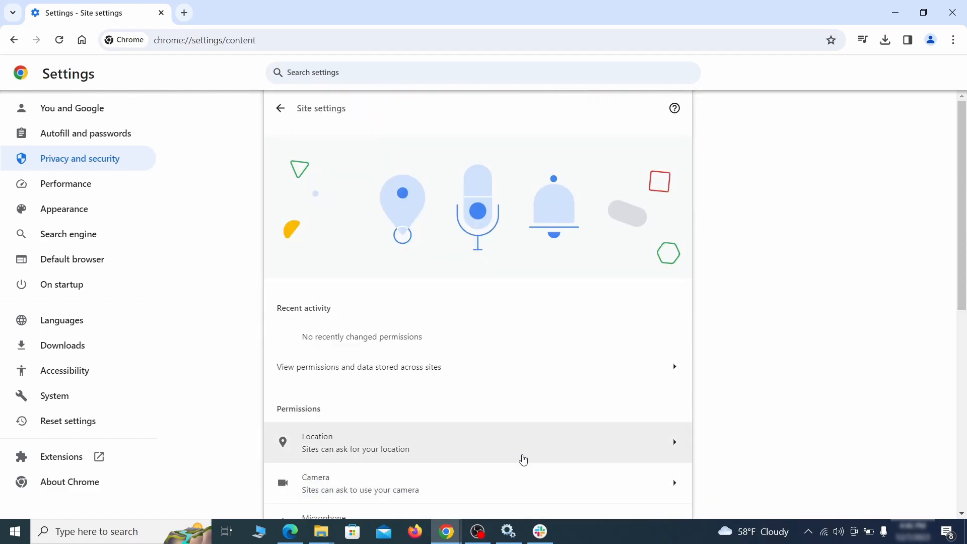
{"action": "scroll", "coordinate": [693, 306], "scroll_direction": "down", "scroll_amount": 3}
{"action": "scroll", "coordinate": [699, 256], "scroll_direction": "down", "scroll_amount": 1}
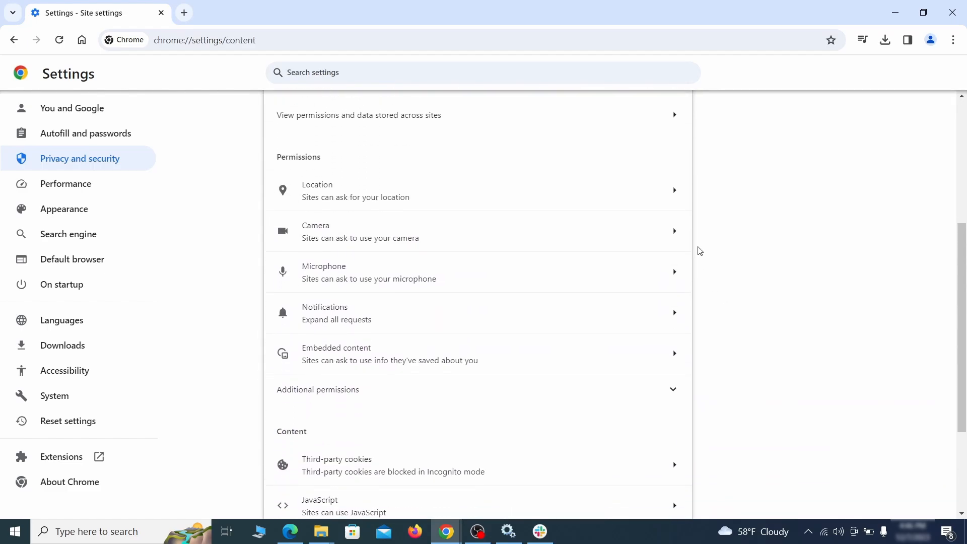
{"action": "left_click", "coordinate": [486, 197]}
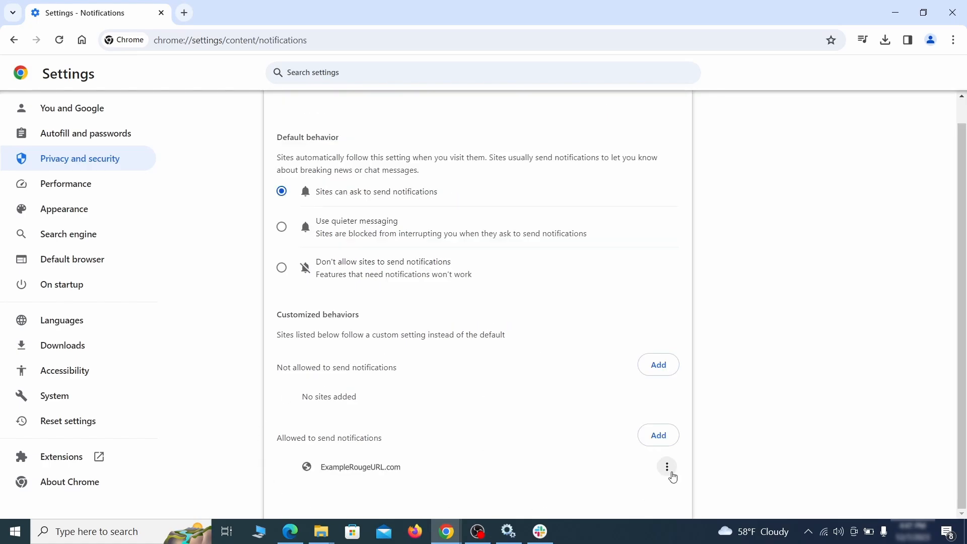
{"action": "left_click", "coordinate": [667, 467]}
{"action": "left_click", "coordinate": [638, 467]}
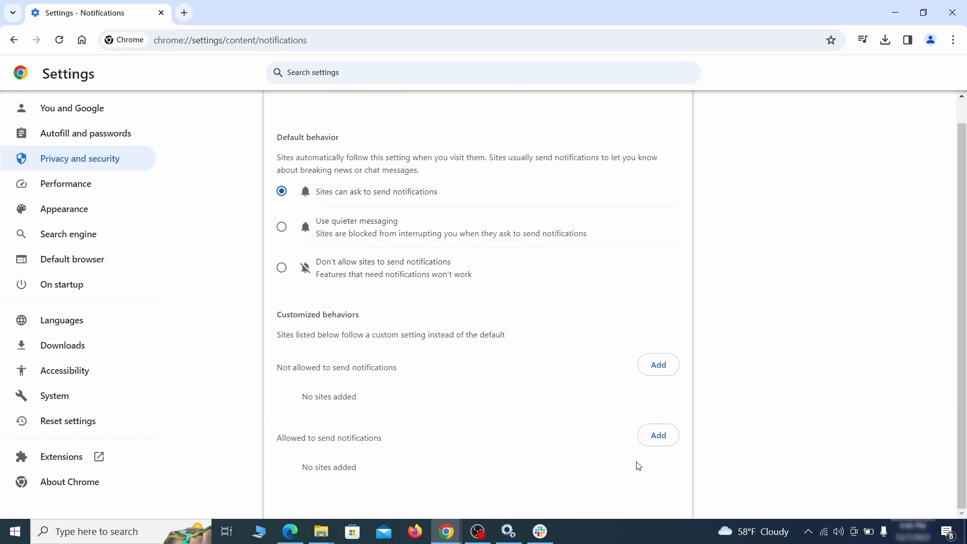
- Check the customized third-party cookie permissions for rogue sites and return to the site settings
{"action": "key", "text": "alt+Left"}
{"action": "scroll", "coordinate": [522, 341], "scroll_direction": "down", "scroll_amount": 1}
{"action": "left_click", "coordinate": [521, 341]}
{"action": "scroll", "coordinate": [524, 349], "scroll_direction": "down", "scroll_amount": 5}
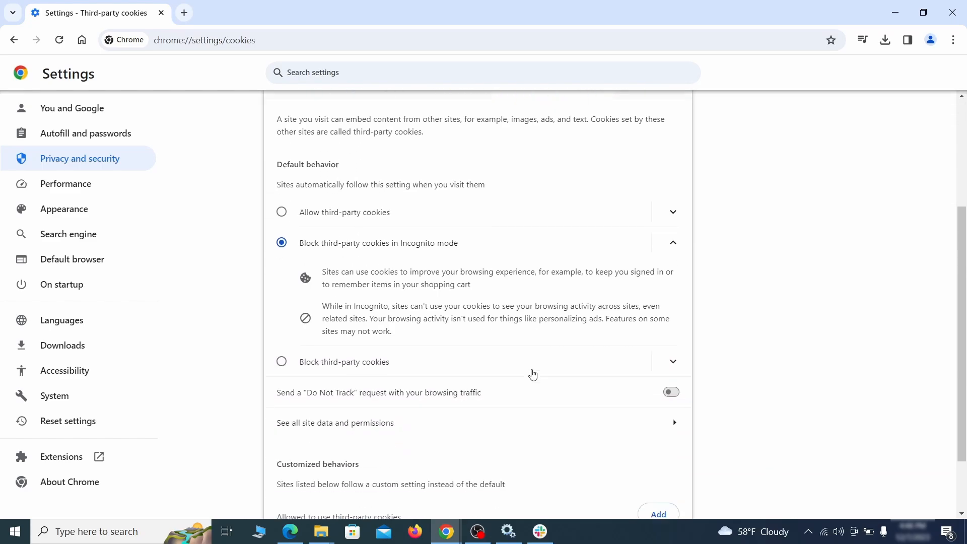
{"action": "left_click", "coordinate": [671, 479]}
{"action": "key", "text": "alt+Left"}
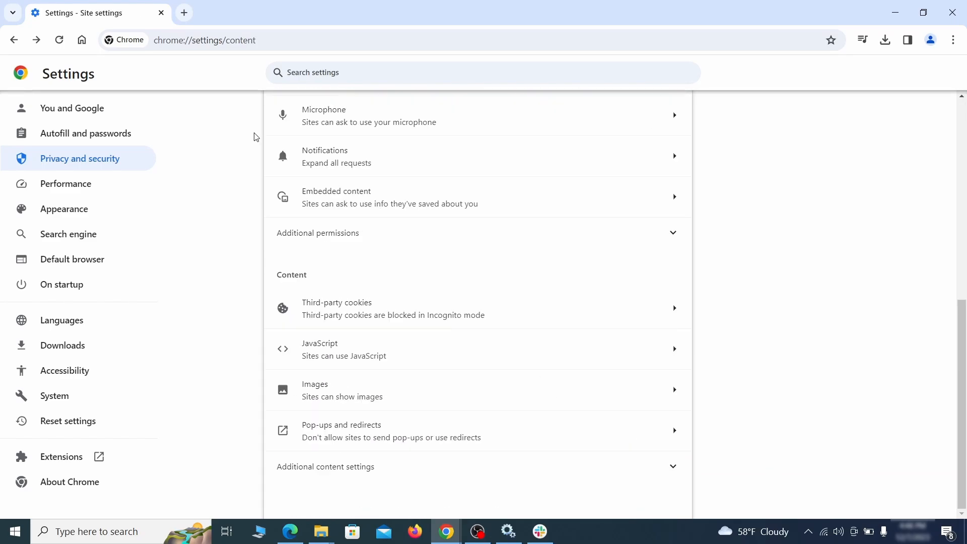
- Clear the rogue home page address and turn off the home button in the Appearance settings
{"action": "left_click", "coordinate": [131, 211]}
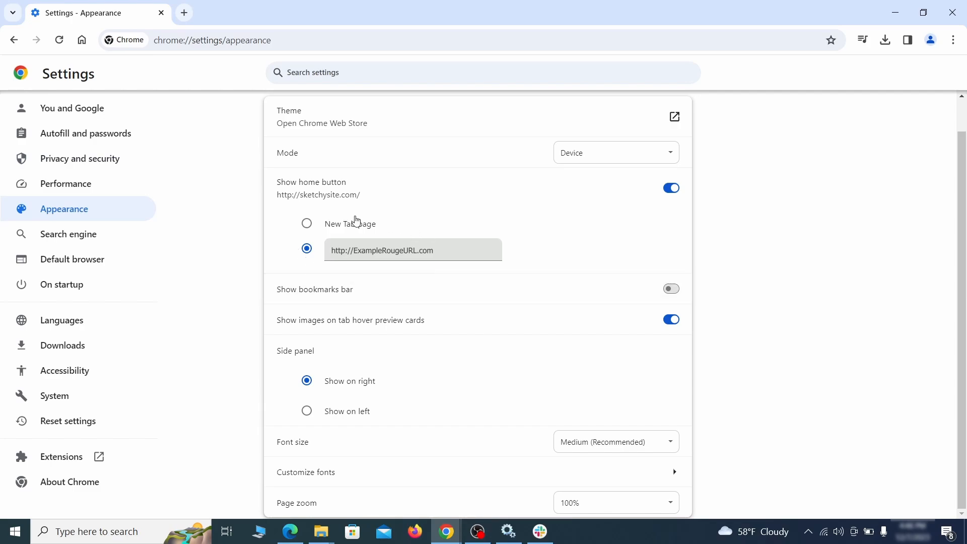
{"action": "left_click_drag", "start_coordinate": [434, 250], "coordinate": [317, 250]}
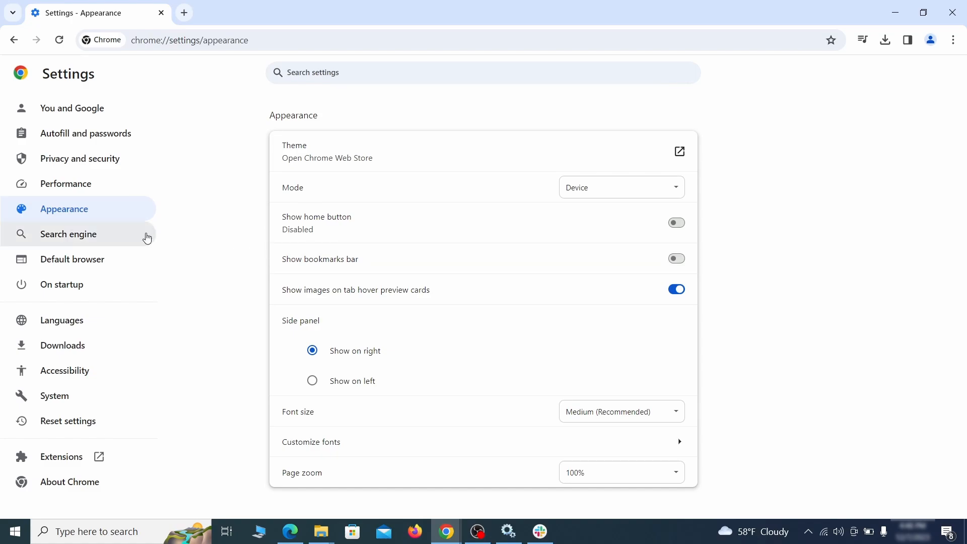
- Set Google as the search engine used in the address bar
{"action": "left_click", "coordinate": [103, 236]}
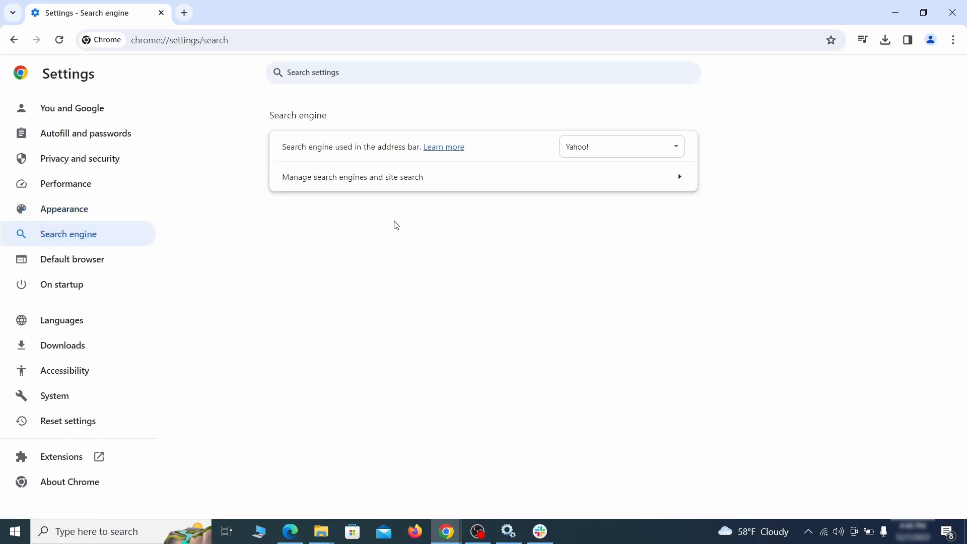
{"action": "left_click", "coordinate": [662, 151]}
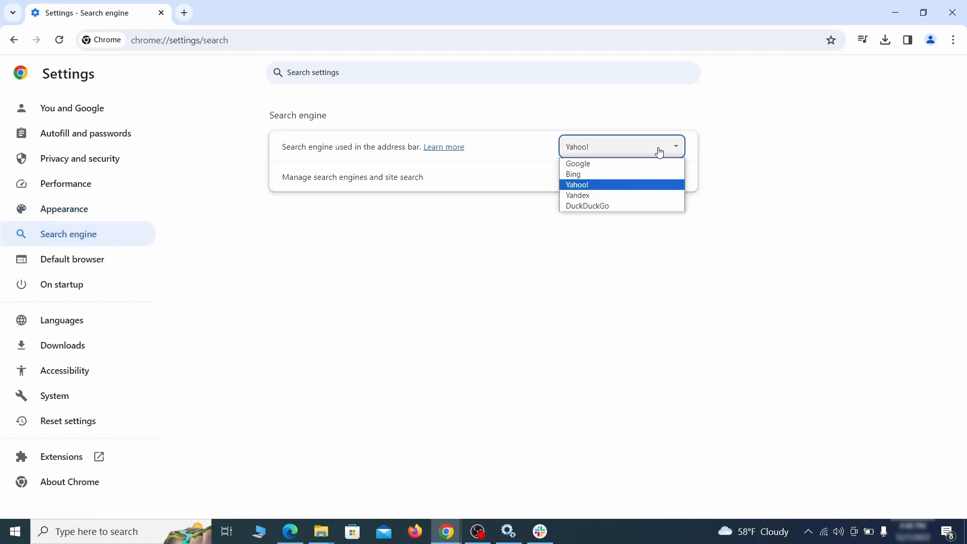
{"action": "left_click", "coordinate": [634, 163]}
- Delete the ExampleRougeURL.com entry from the site search list among the managed search engines
{"action": "left_click", "coordinate": [622, 189]}
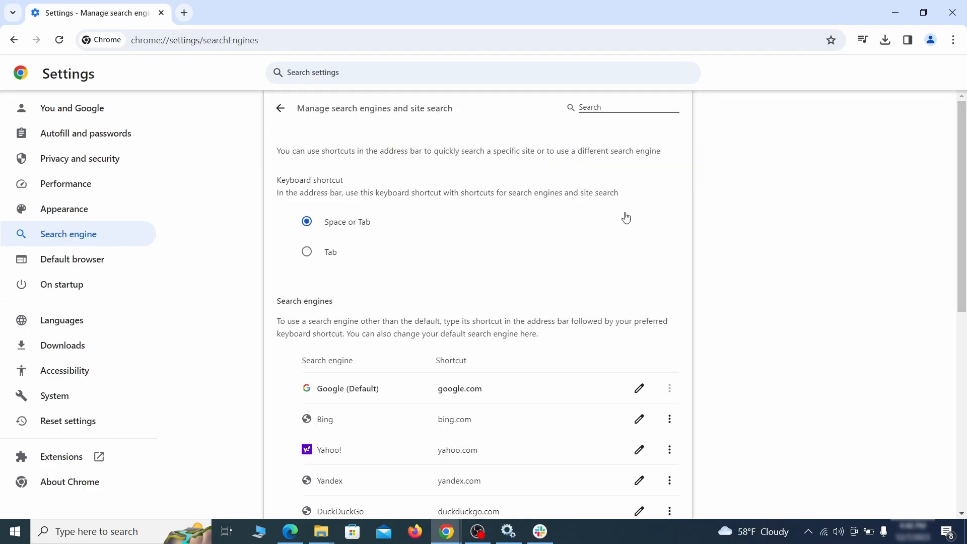
{"action": "scroll", "coordinate": [624, 231], "scroll_direction": "down", "scroll_amount": 8}
{"action": "left_click", "coordinate": [669, 310]}
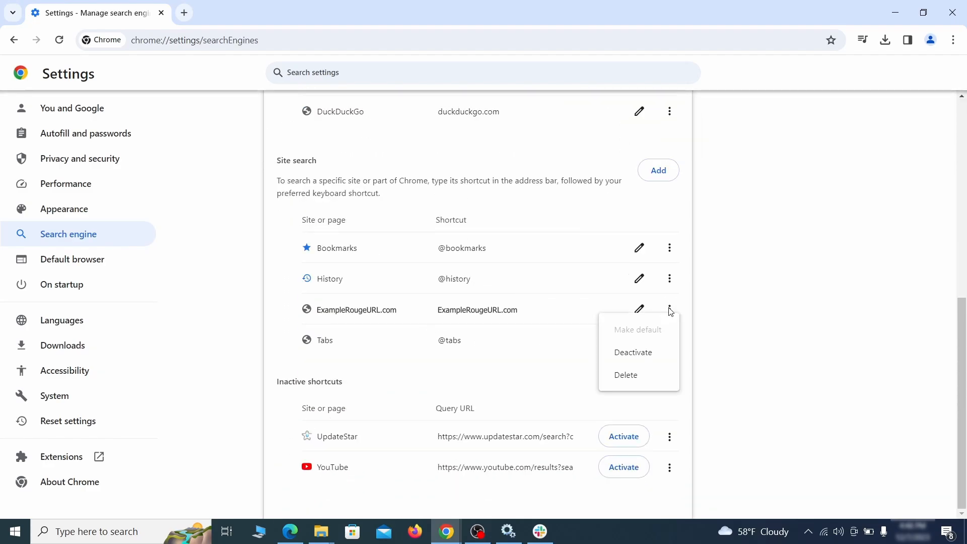
{"action": "left_click", "coordinate": [627, 377]}
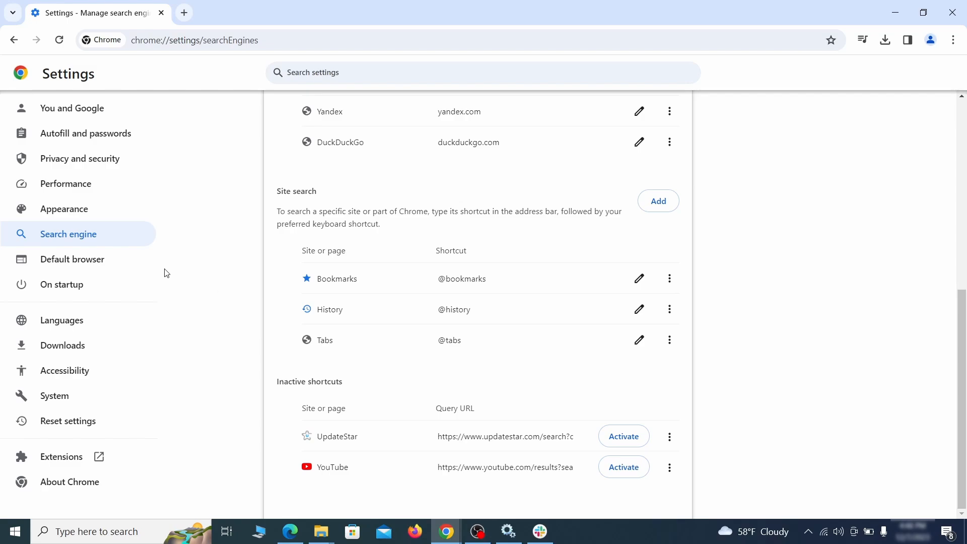
- Remove the ExampleRougeURL.com page from the pages Chrome opens on startup
{"action": "left_click", "coordinate": [75, 283]}
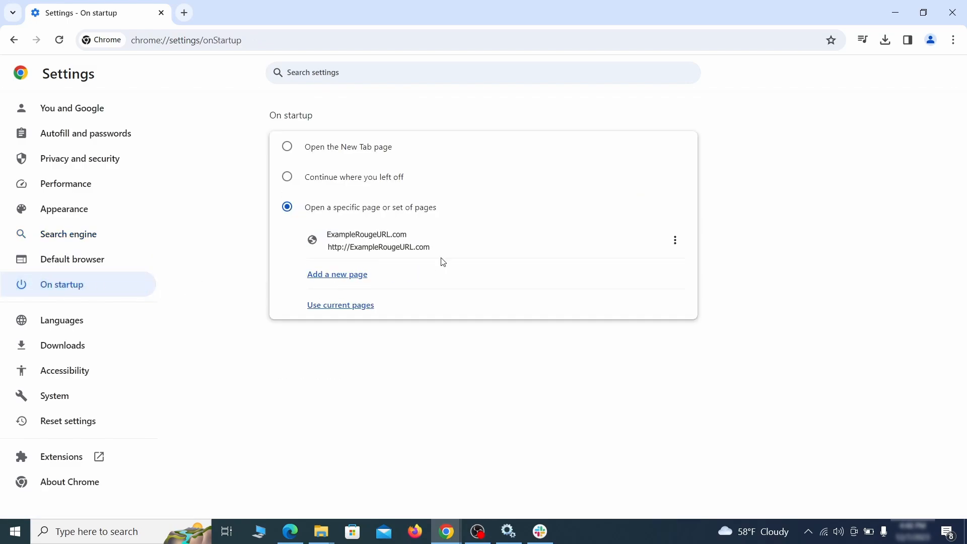
{"action": "left_click", "coordinate": [675, 241]}
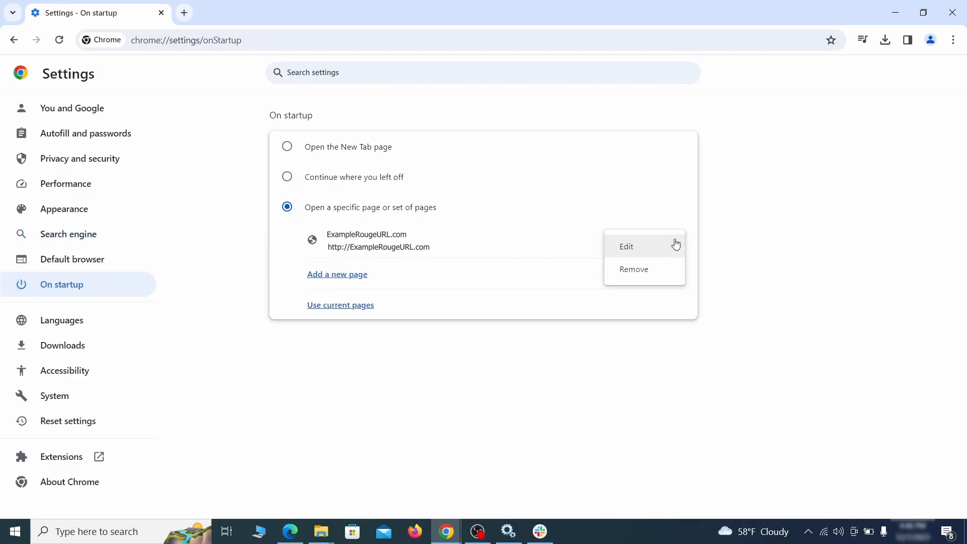
{"action": "left_click", "coordinate": [645, 271]}
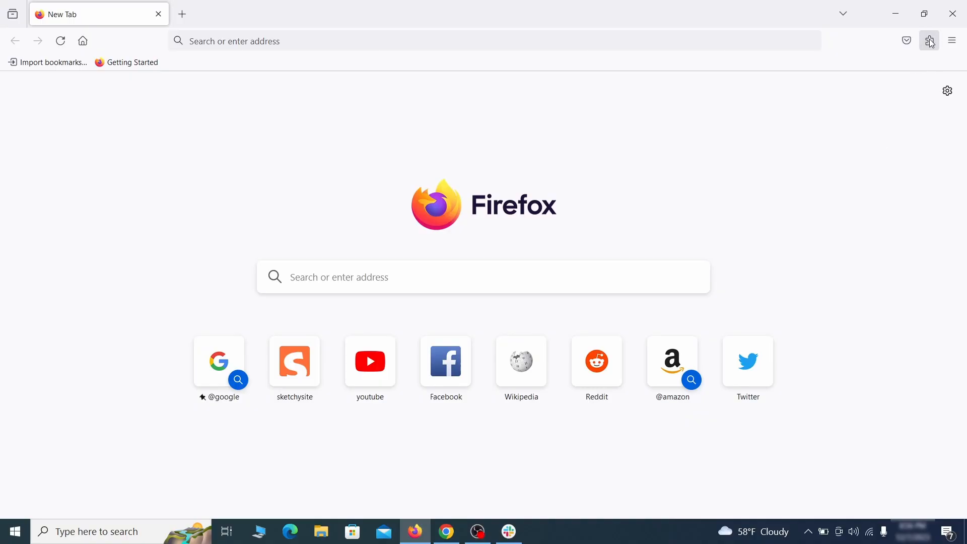
- Switch to Firefox, disable the Contenu+ extension and remove it from the browser
{"action": "left_click", "coordinate": [932, 43]}
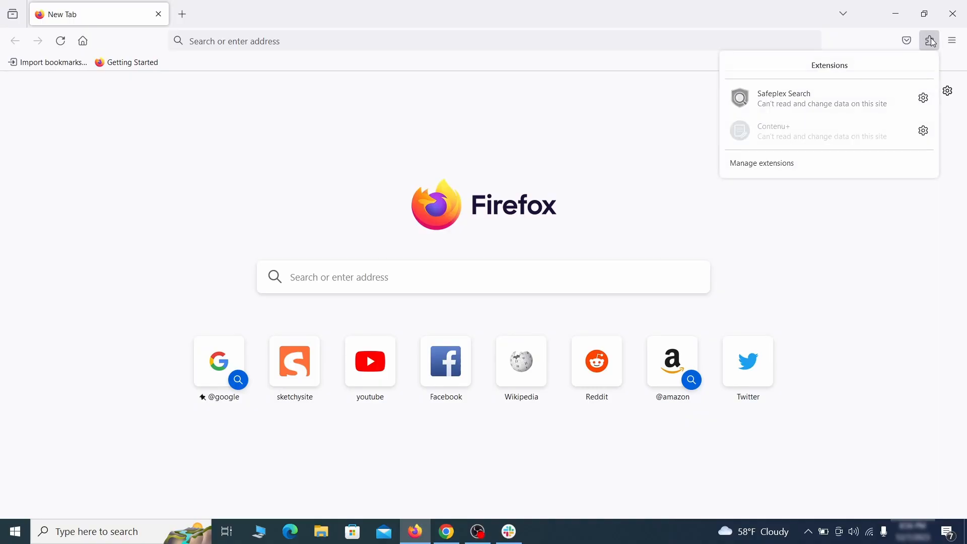
{"action": "left_click", "coordinate": [814, 165]}
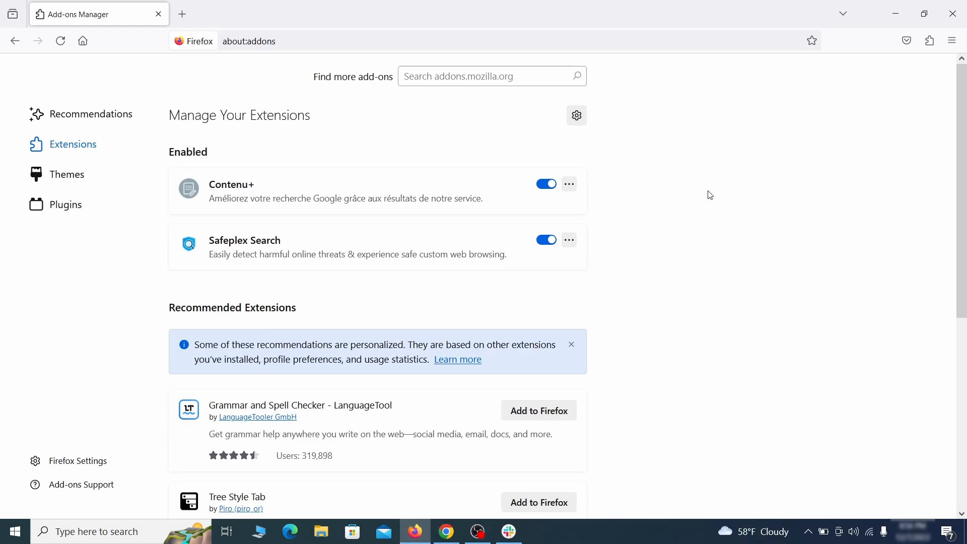
{"action": "left_click", "coordinate": [547, 184]}
{"action": "left_click", "coordinate": [571, 184]}
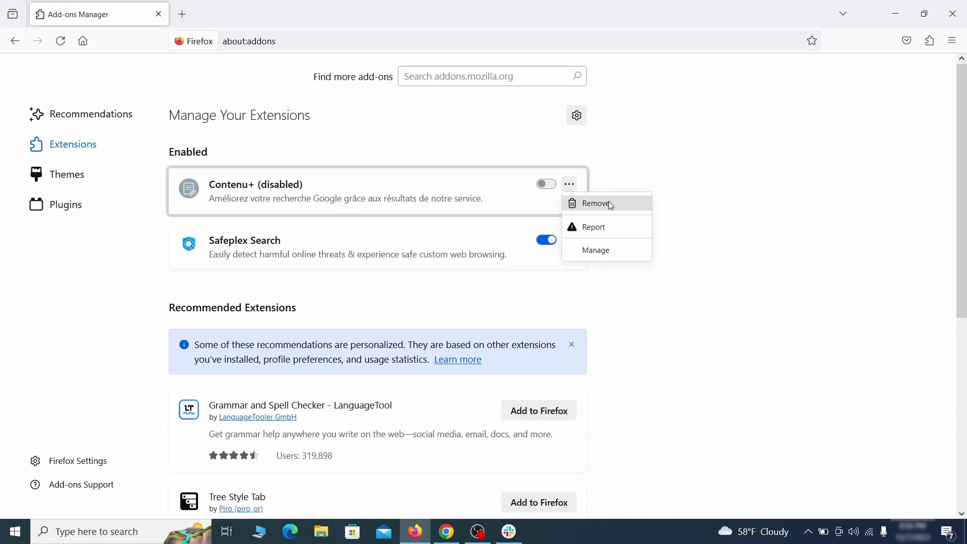
{"action": "left_click", "coordinate": [611, 204]}
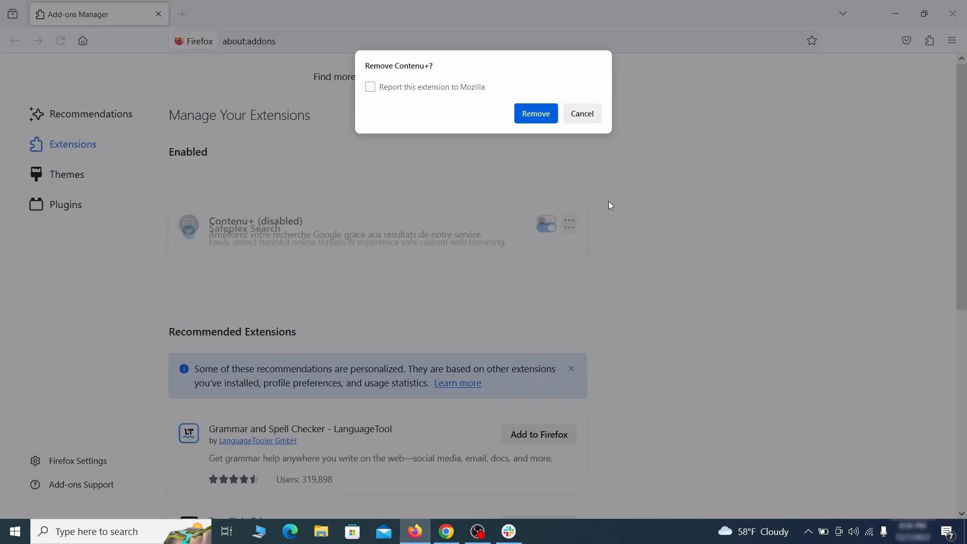
{"action": "left_click", "coordinate": [536, 114]}
- Clear the rogue custom URL for the homepage and new windows in the Firefox Home settings
{"action": "key", "text": "ctrl+t"}
{"action": "left_click", "coordinate": [952, 41]}
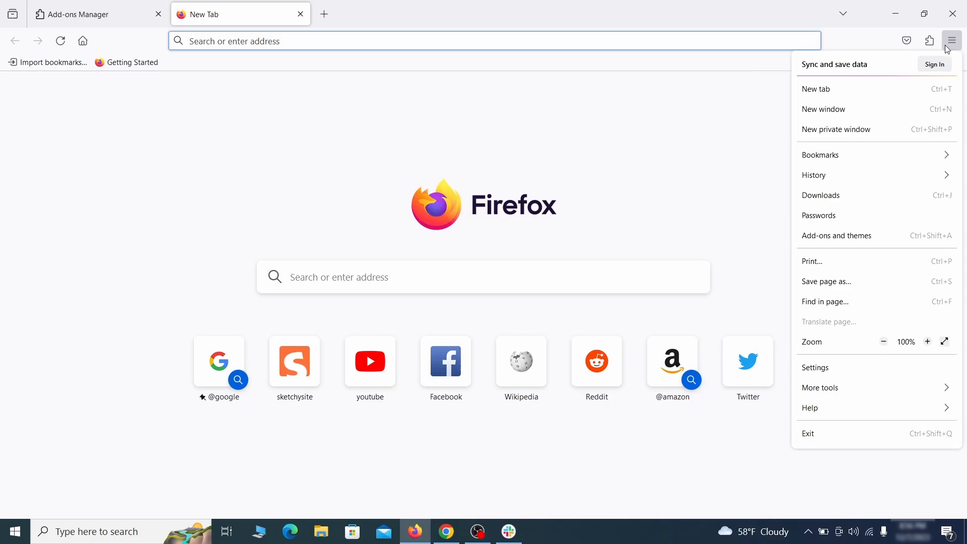
{"action": "left_click", "coordinate": [837, 372]}
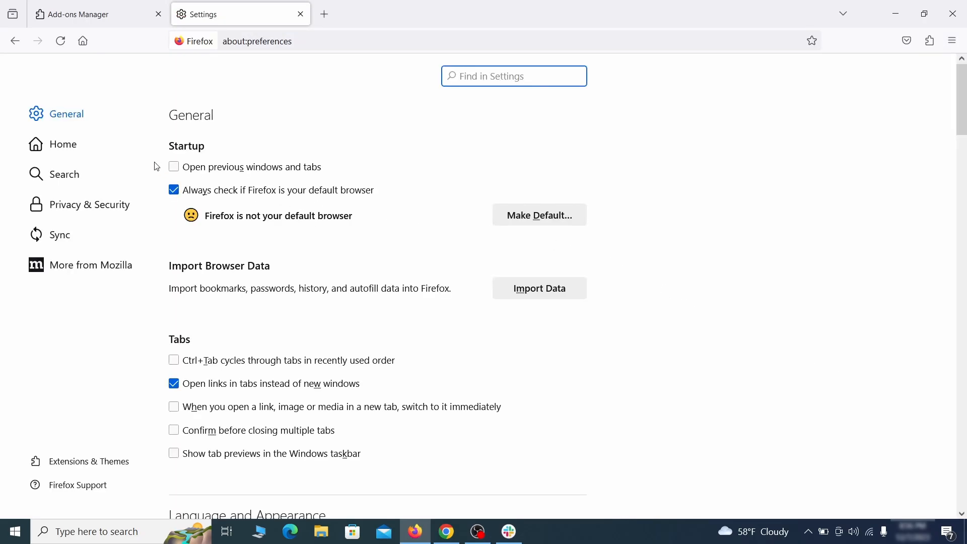
{"action": "left_click", "coordinate": [72, 145]}
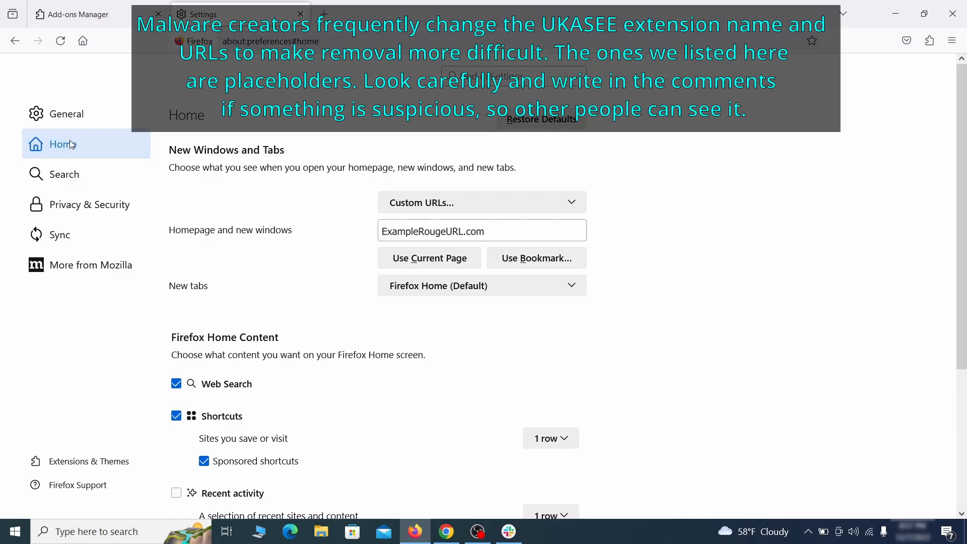
{"action": "triple_click", "coordinate": [487, 231]}
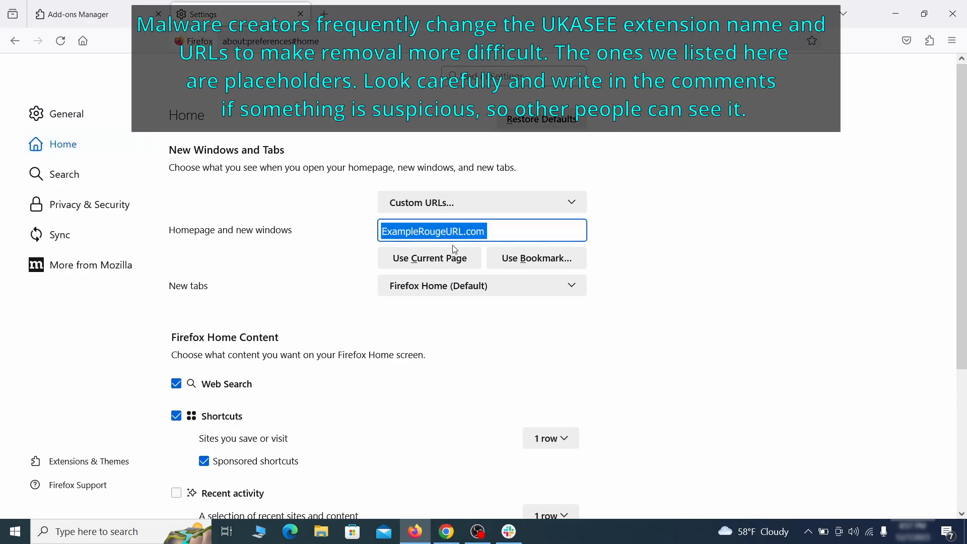
{"action": "key", "text": "BackSpace"}
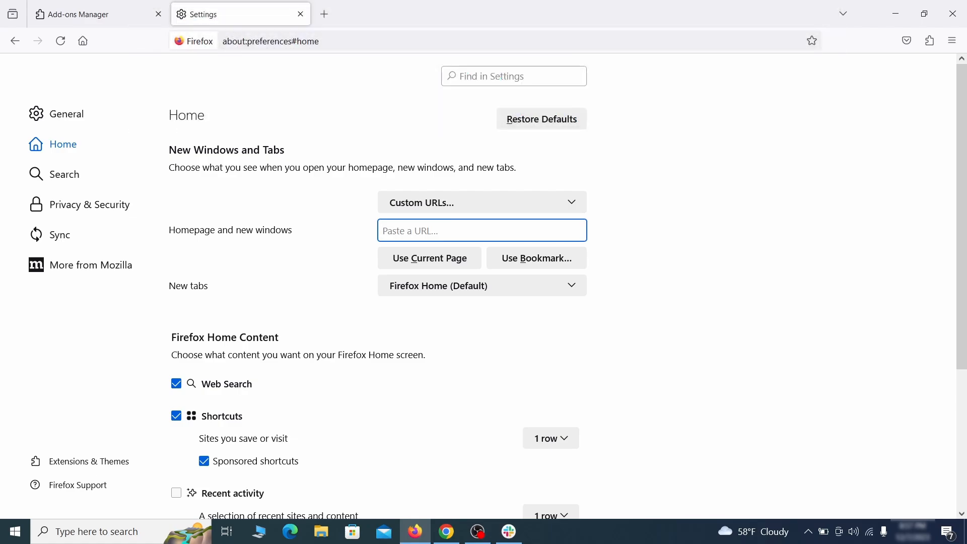
- Set Google as the default search engine in the Firefox Search settings
{"action": "left_click", "coordinate": [65, 172]}
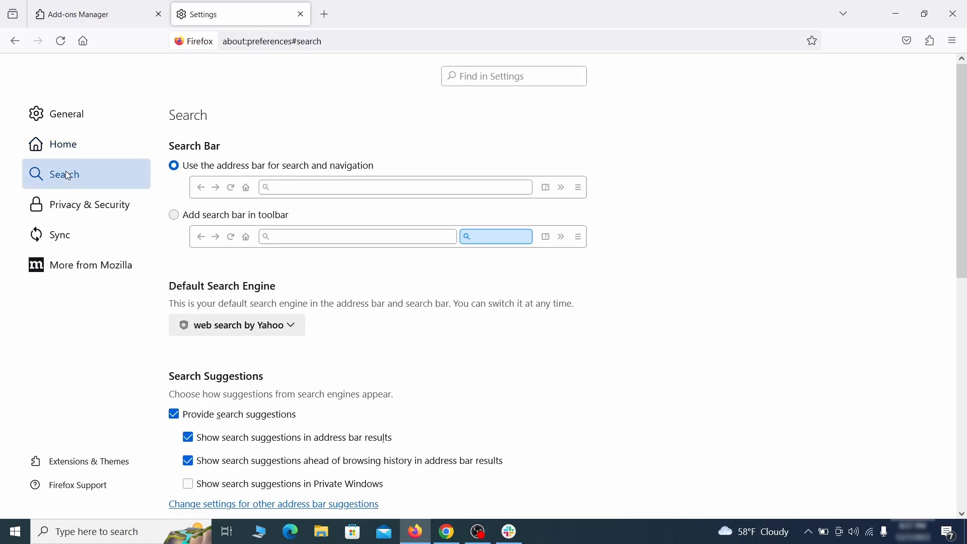
{"action": "scroll", "coordinate": [305, 260], "scroll_direction": "down", "scroll_amount": 3}
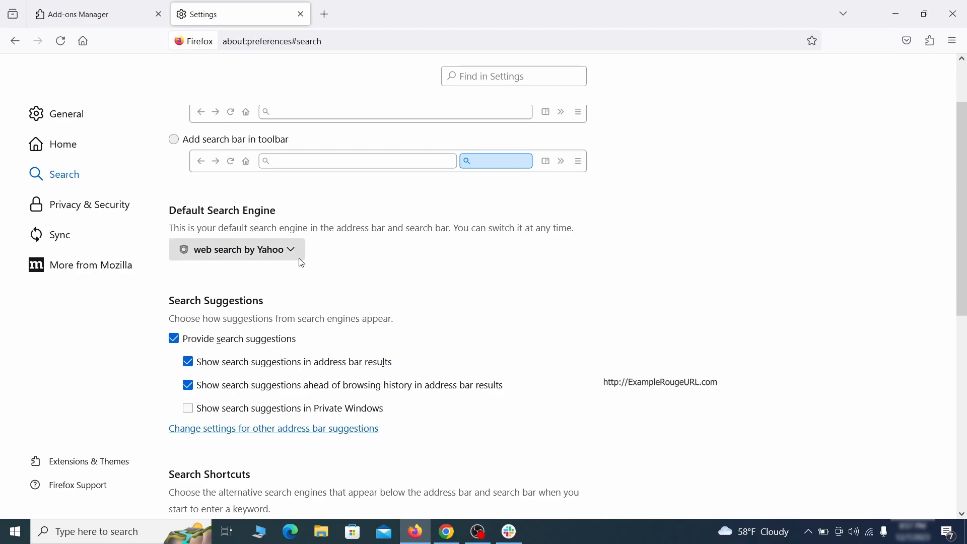
{"action": "left_click", "coordinate": [290, 255]}
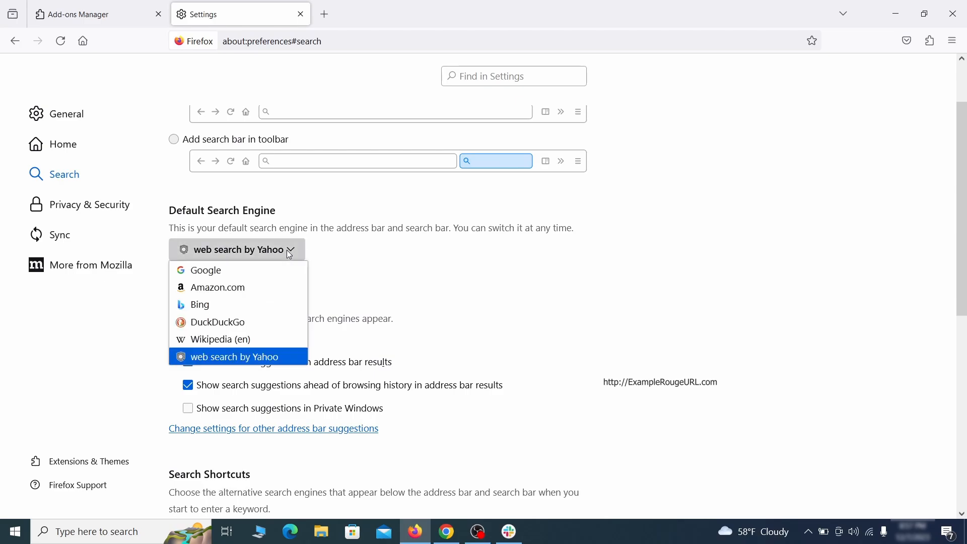
{"action": "left_click", "coordinate": [280, 269]}
- Remove the "web search by Yahoo" engine with the Safeplex Search keyword from the search shortcuts
{"action": "scroll", "coordinate": [458, 282], "scroll_direction": "down", "scroll_amount": 5}
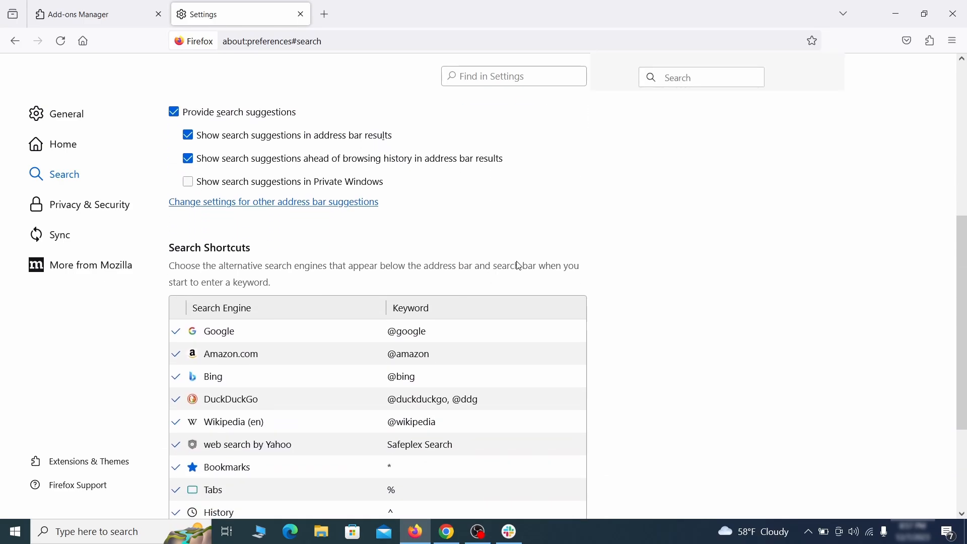
{"action": "scroll", "coordinate": [529, 255], "scroll_direction": "down", "scroll_amount": 5}
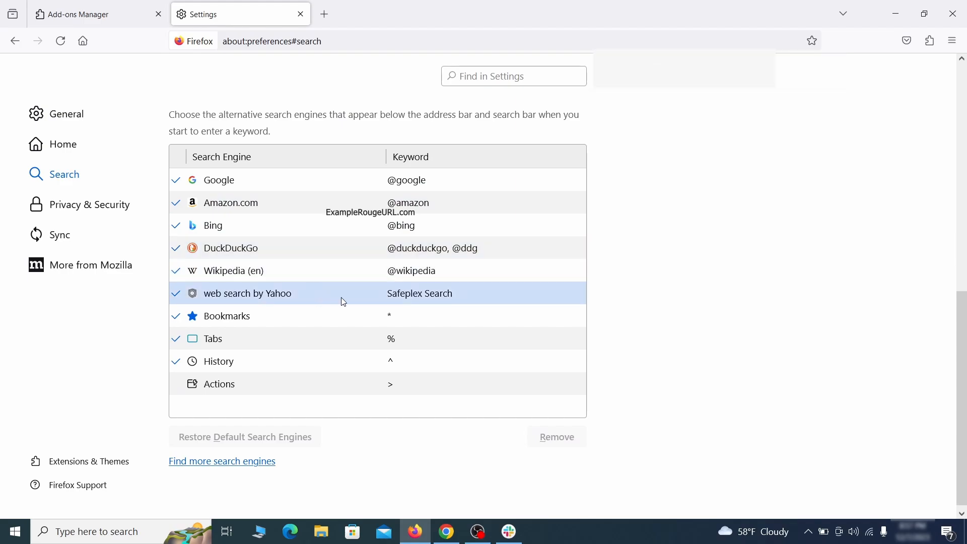
{"action": "left_click", "coordinate": [478, 296]}
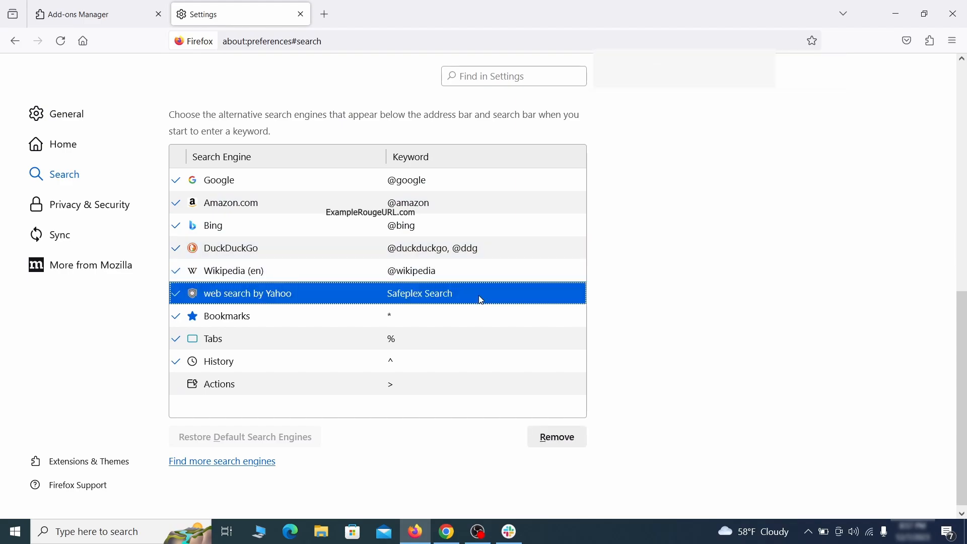
{"action": "left_click", "coordinate": [577, 448]}
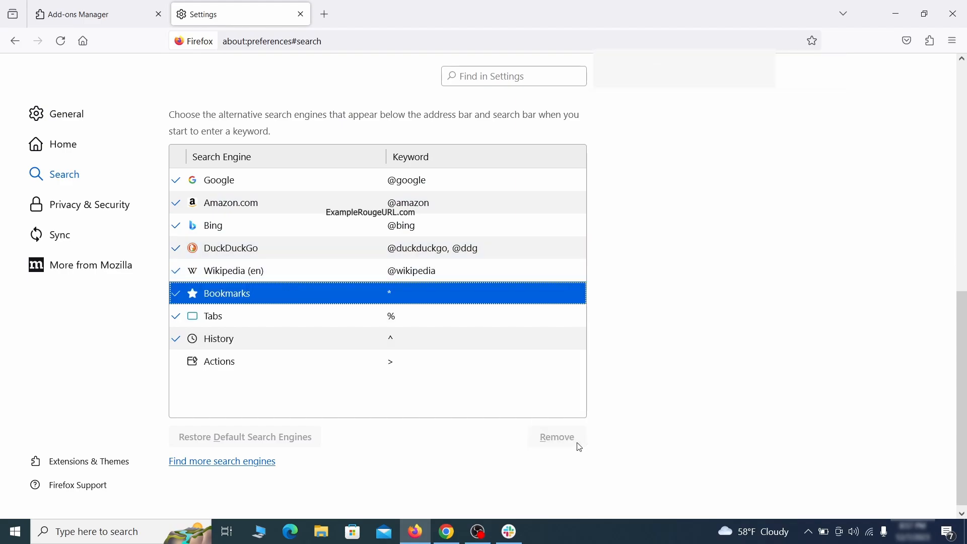
- Clear all cookies, site data and cached web content in the Firefox Privacy & Security settings
{"action": "scroll", "coordinate": [459, 322], "scroll_direction": "up", "scroll_amount": 3}
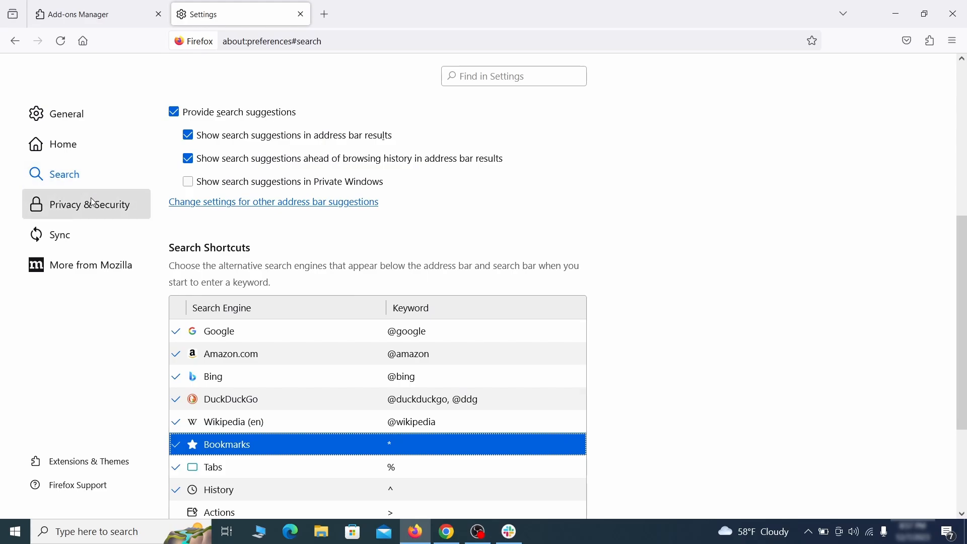
{"action": "left_click", "coordinate": [93, 201]}
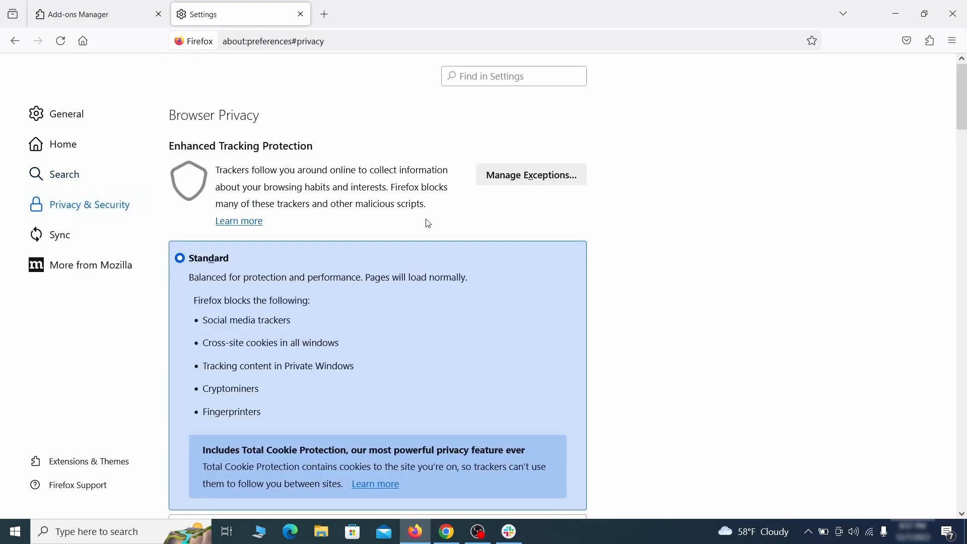
{"action": "scroll", "coordinate": [643, 236], "scroll_direction": "down", "scroll_amount": 10}
{"action": "left_click", "coordinate": [546, 320]}
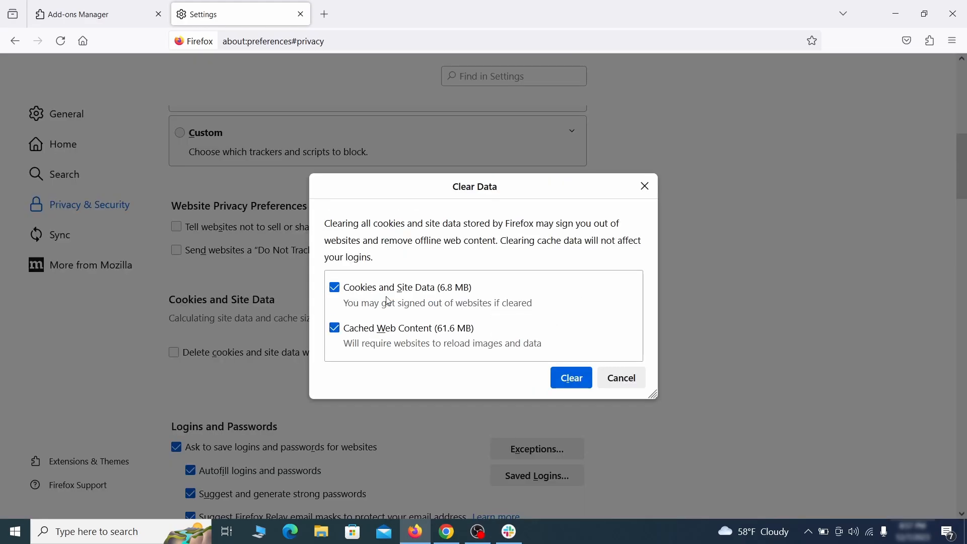
{"action": "left_click", "coordinate": [585, 381]}
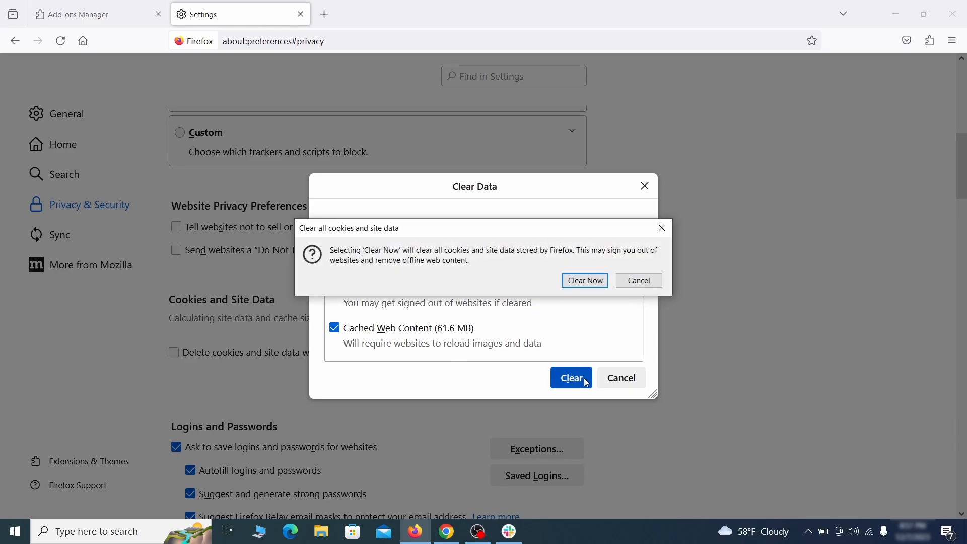
{"action": "left_click", "coordinate": [590, 284]}
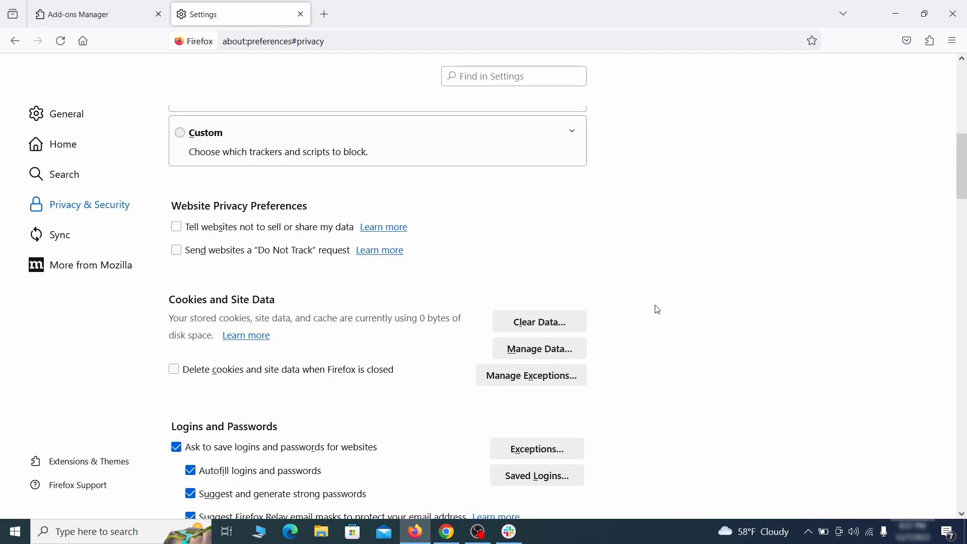
- Open the Notifications permission settings under Permissions in Firefox's Privacy & Security settings
{"action": "scroll", "coordinate": [658, 309], "scroll_direction": "down", "scroll_amount": 15}
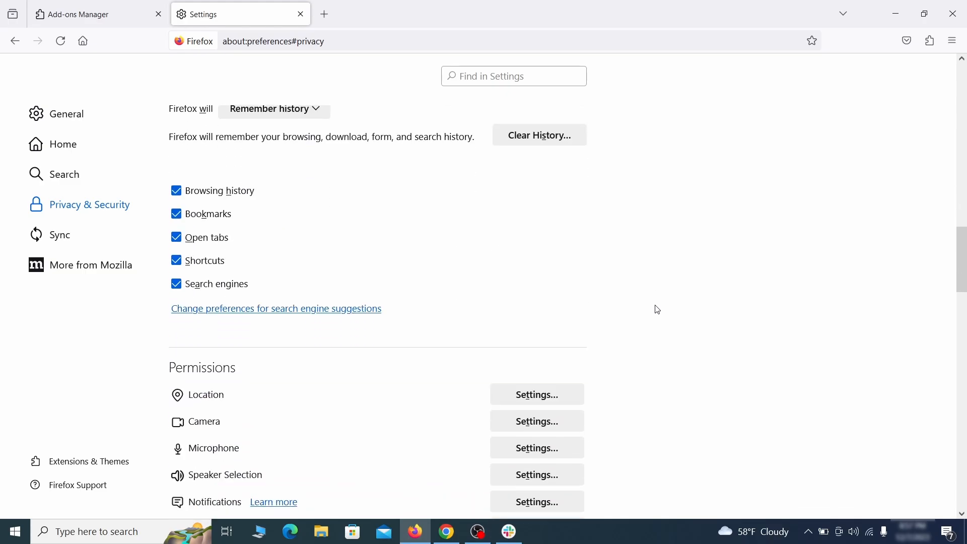
{"action": "scroll", "coordinate": [657, 309], "scroll_direction": "down", "scroll_amount": 3}
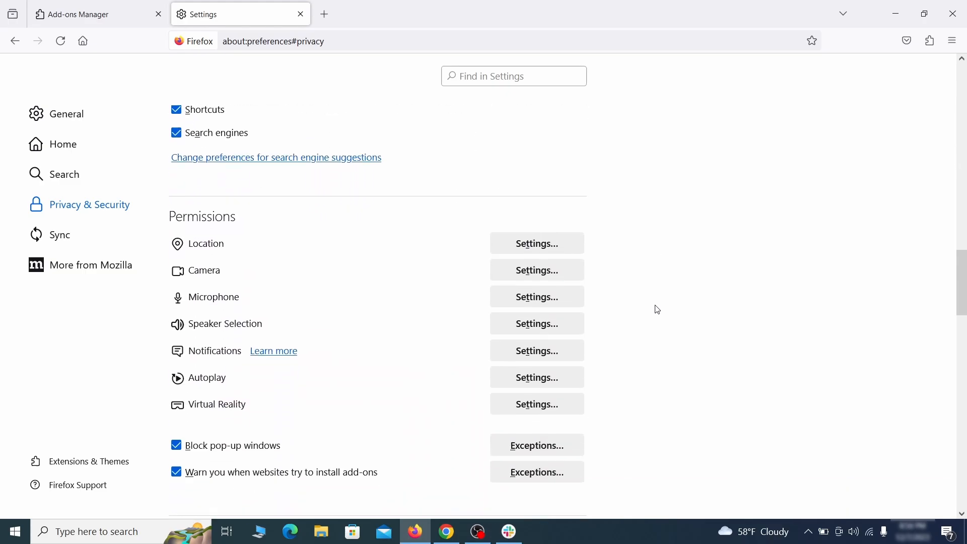
{"action": "left_click", "coordinate": [559, 355]}
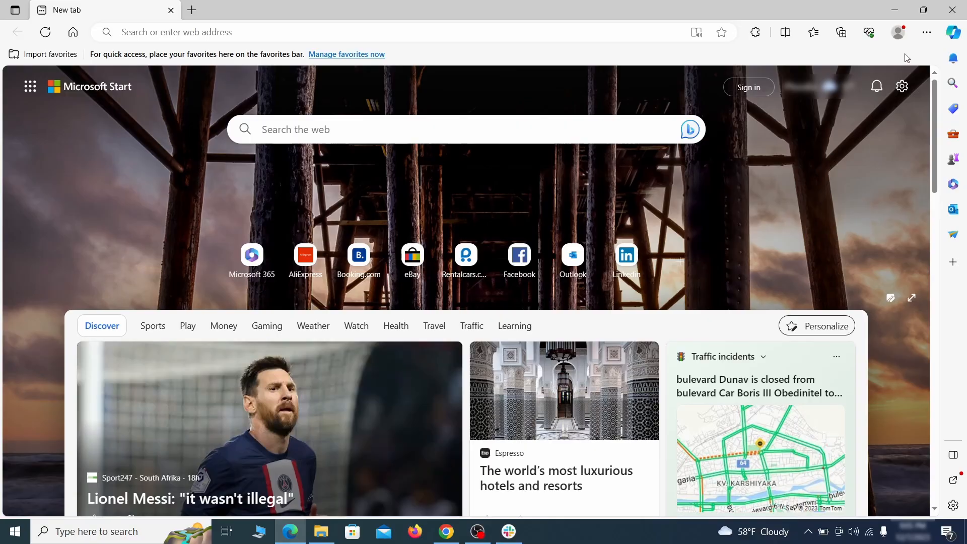
- Switch to Microsoft Edge, turn off the Quidco Cashback Reminder extension and remove it
{"action": "left_click", "coordinate": [926, 32]}
{"action": "left_click", "coordinate": [833, 222]}
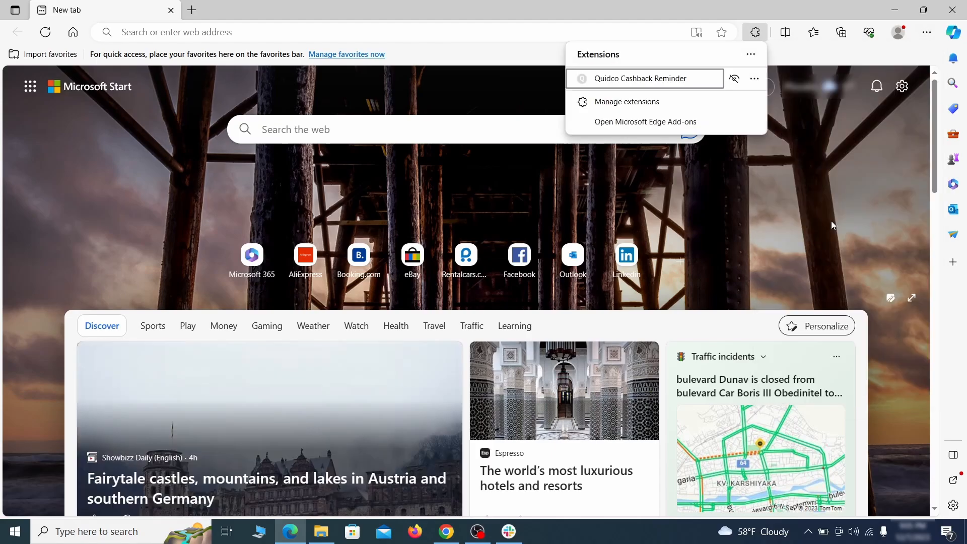
{"action": "left_click", "coordinate": [625, 104]}
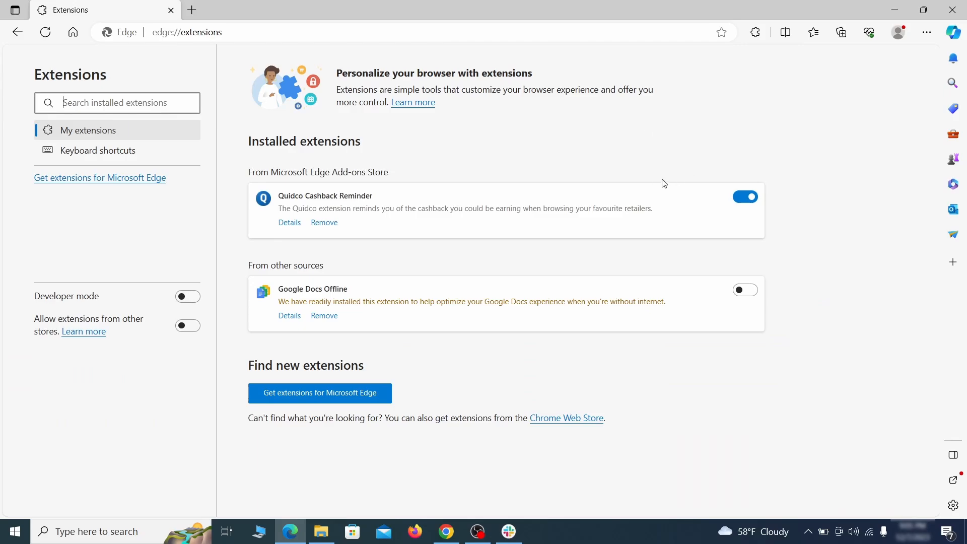
{"action": "left_click", "coordinate": [745, 197]}
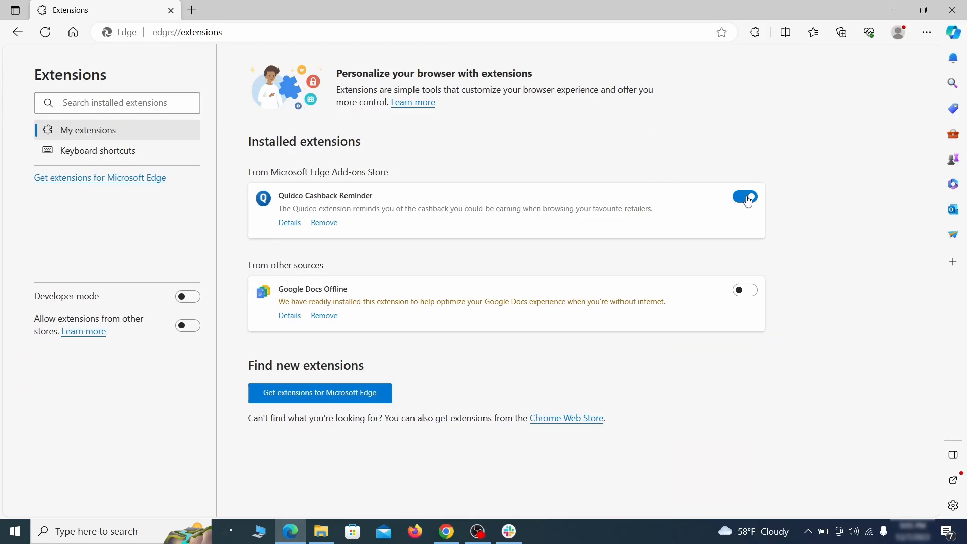
{"action": "left_click", "coordinate": [323, 224]}
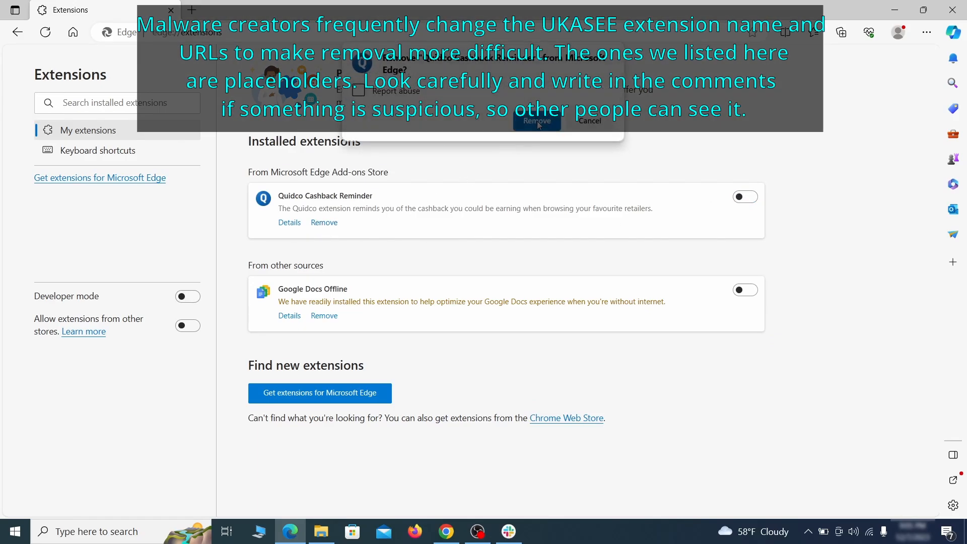
- Clear Edge's browsing data for the last hour, including cookies, cached files, site permissions, previous-version data and Media Foundation data
{"action": "key", "text": "ctrl+t"}
{"action": "left_click", "coordinate": [926, 32]}
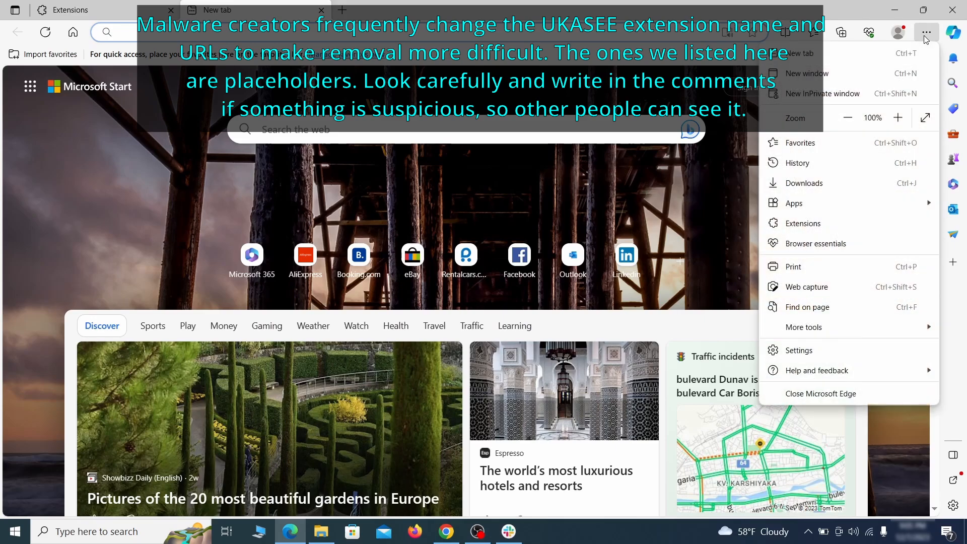
{"action": "left_click", "coordinate": [799, 350]}
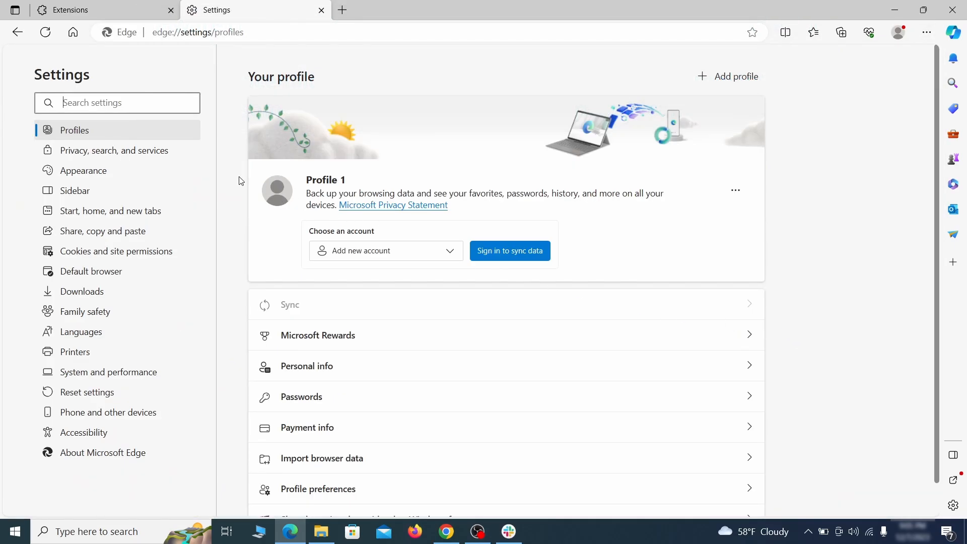
{"action": "left_click", "coordinate": [163, 152]}
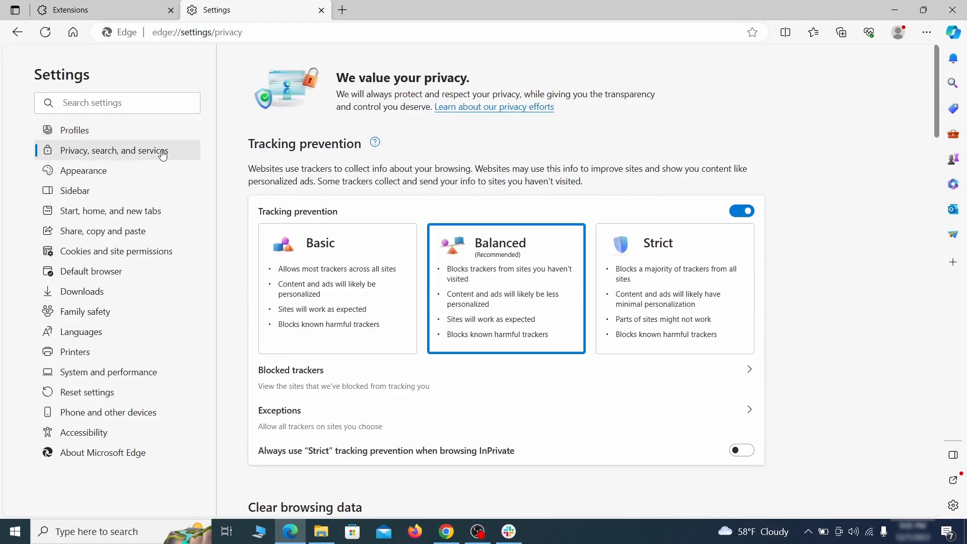
{"action": "scroll", "coordinate": [503, 302], "scroll_direction": "down", "scroll_amount": 4}
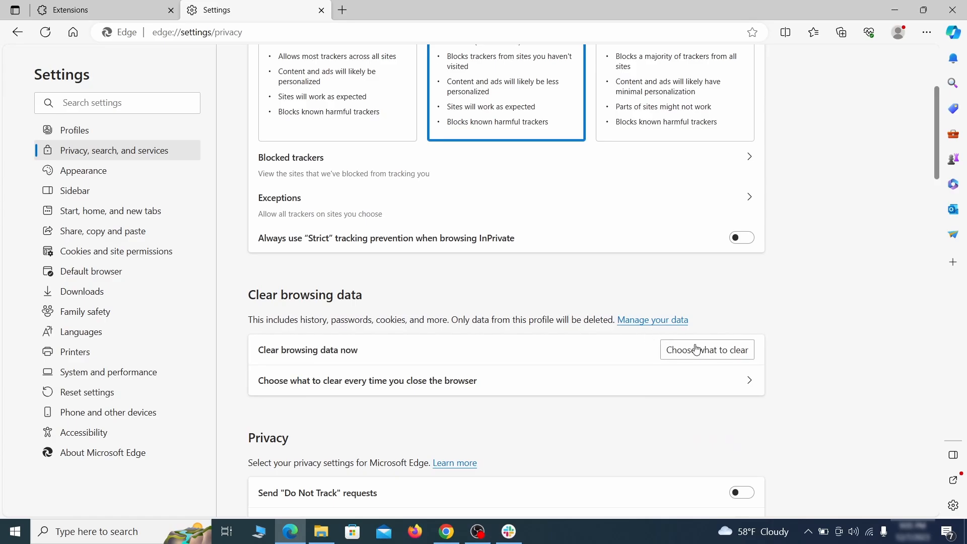
{"action": "left_click", "coordinate": [725, 356]}
{"action": "scroll", "coordinate": [366, 327], "scroll_direction": "down", "scroll_amount": 5}
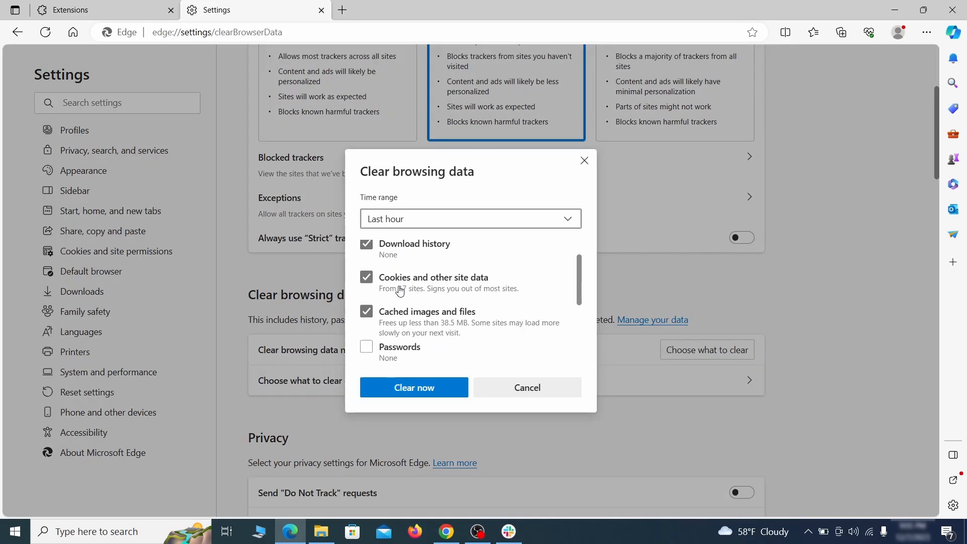
{"action": "left_click", "coordinate": [366, 337]}
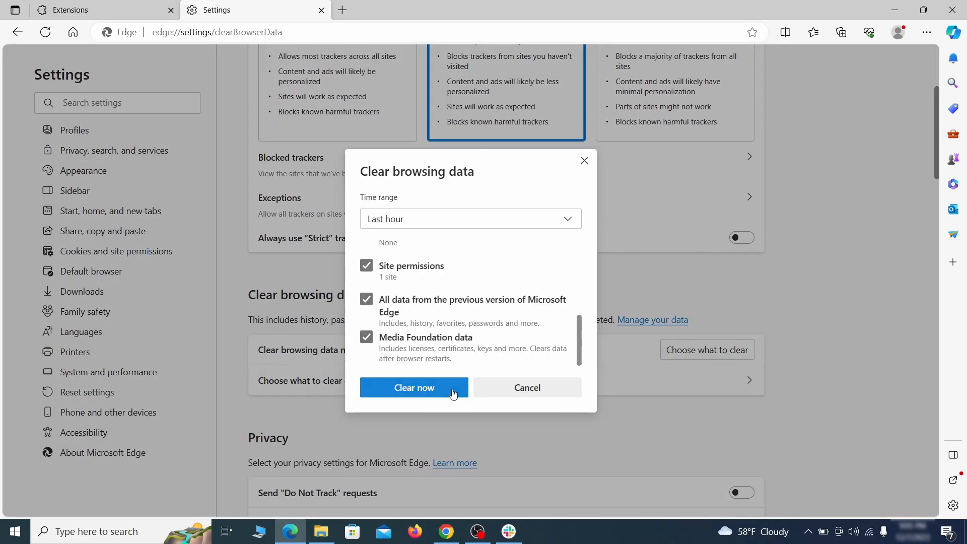
{"action": "left_click", "coordinate": [453, 388]}
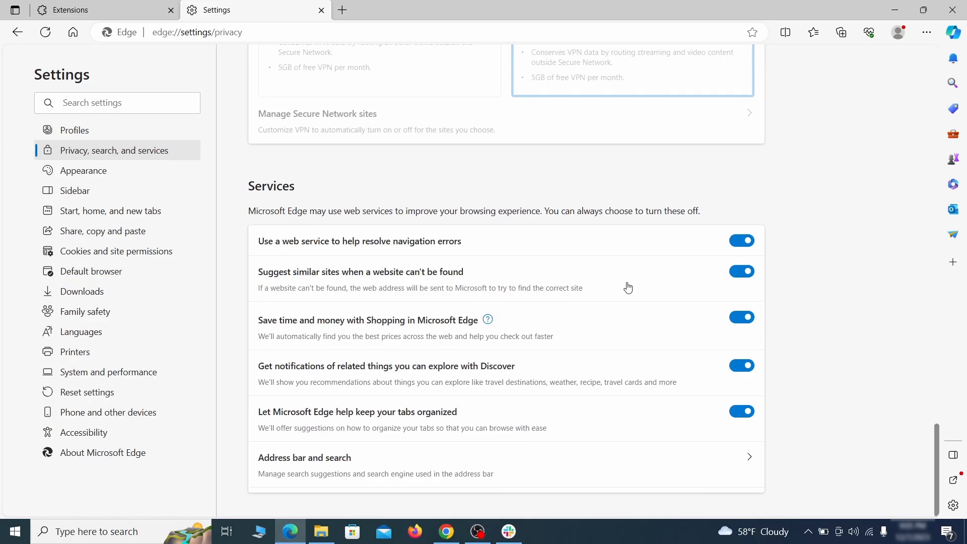
- Set the search engine used in Edge's address bar to Google in the Address bar and search settings
{"action": "left_click", "coordinate": [552, 475]}
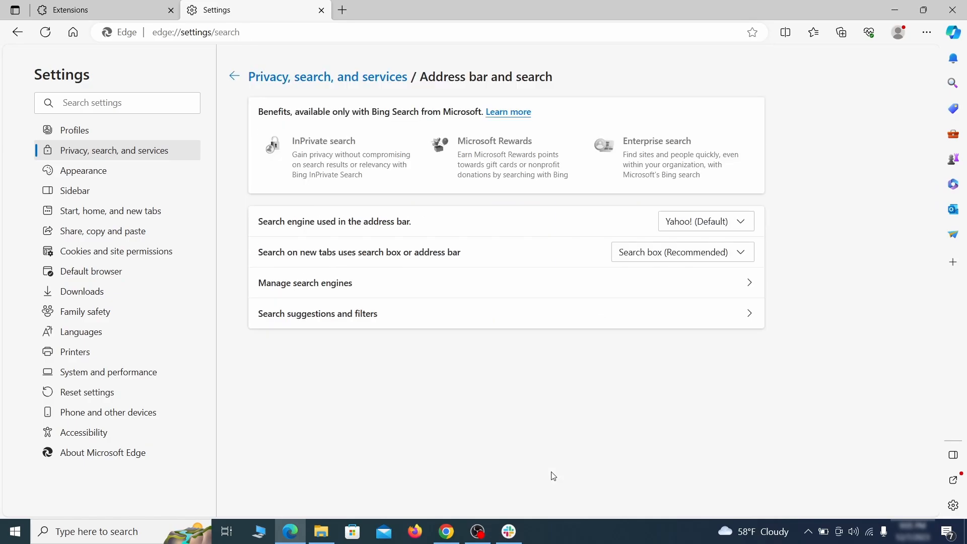
{"action": "left_click", "coordinate": [744, 221]}
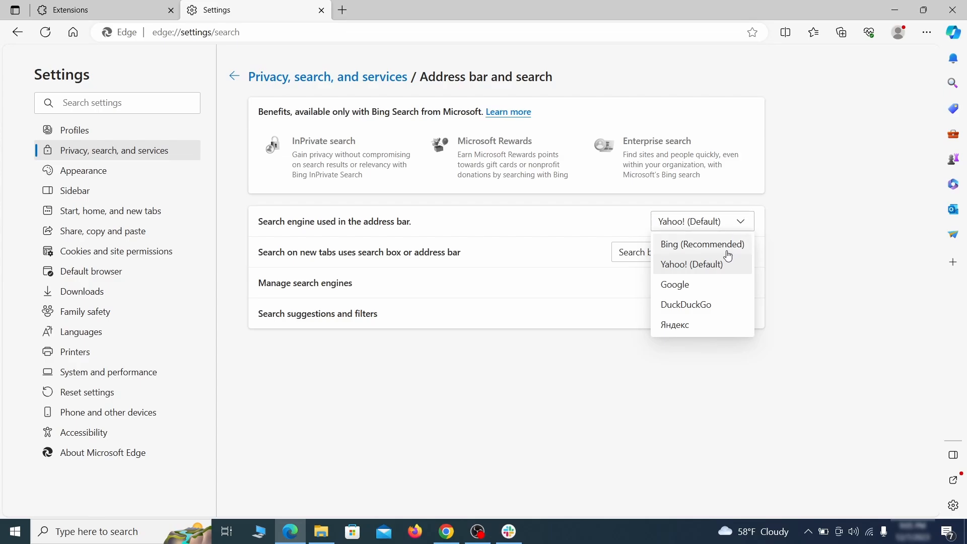
{"action": "left_click", "coordinate": [717, 282]}
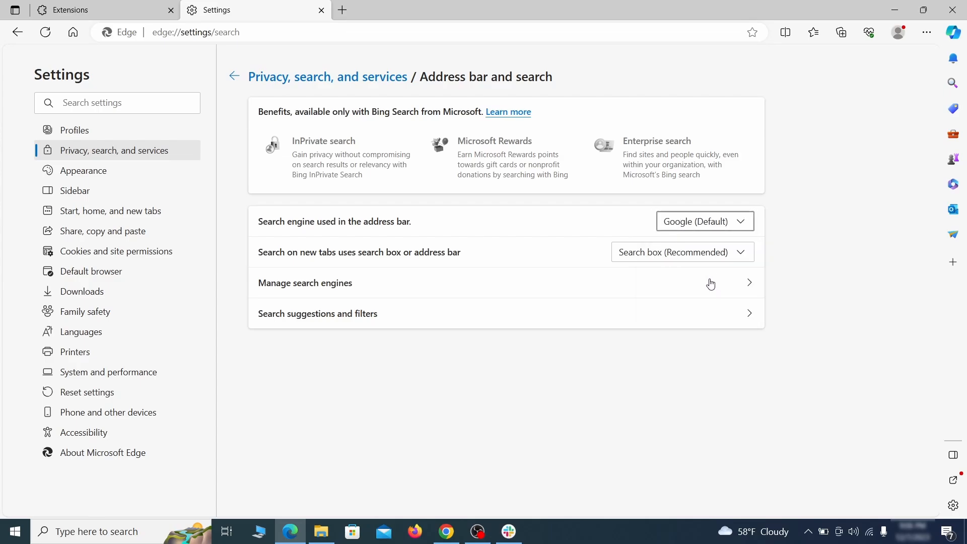
- Remove the ExampleRougeURL.com entry from Edge's managed address bar search engines
{"action": "left_click", "coordinate": [373, 291]}
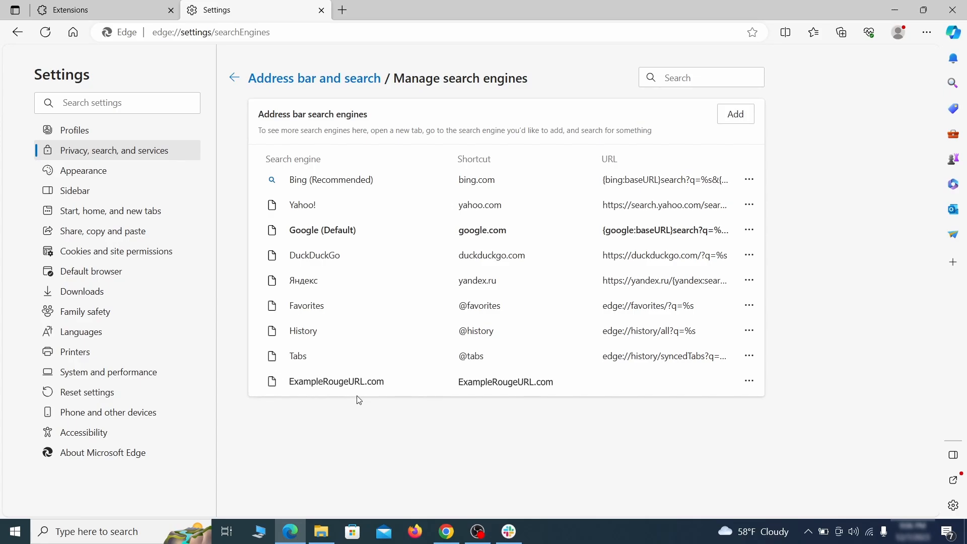
{"action": "left_click", "coordinate": [749, 381]}
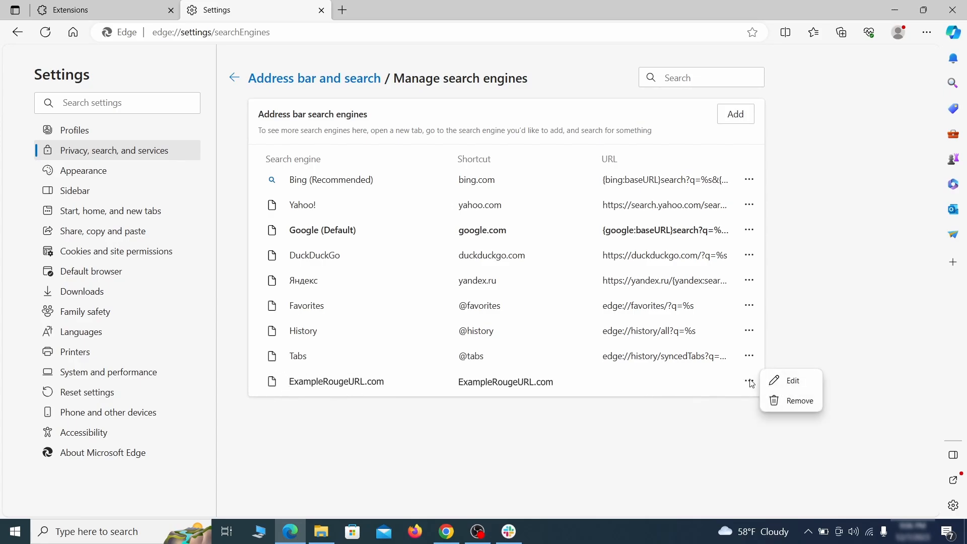
{"action": "left_click", "coordinate": [800, 401]}
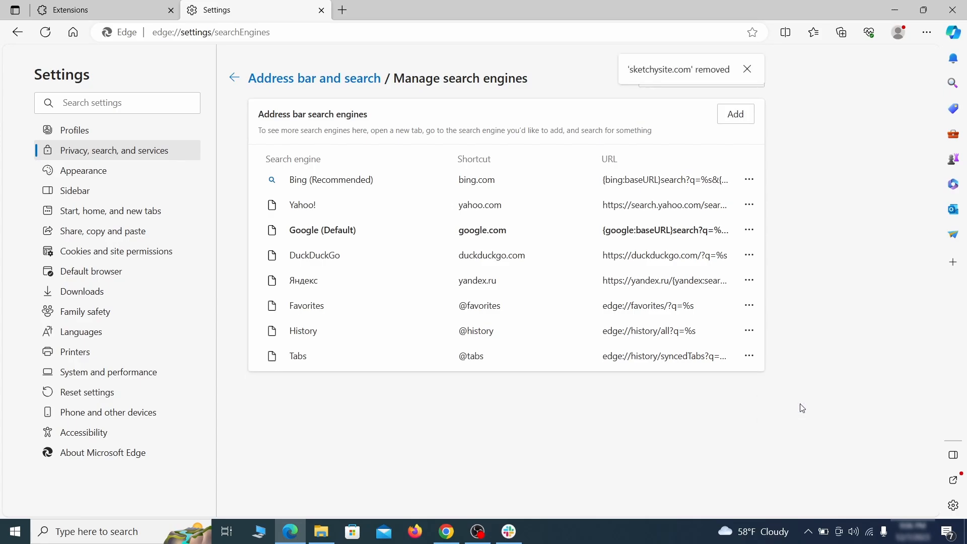
- Delete the ExampleRougeURL.com page from the list of pages that open when Edge starts
{"action": "left_click", "coordinate": [121, 211]}
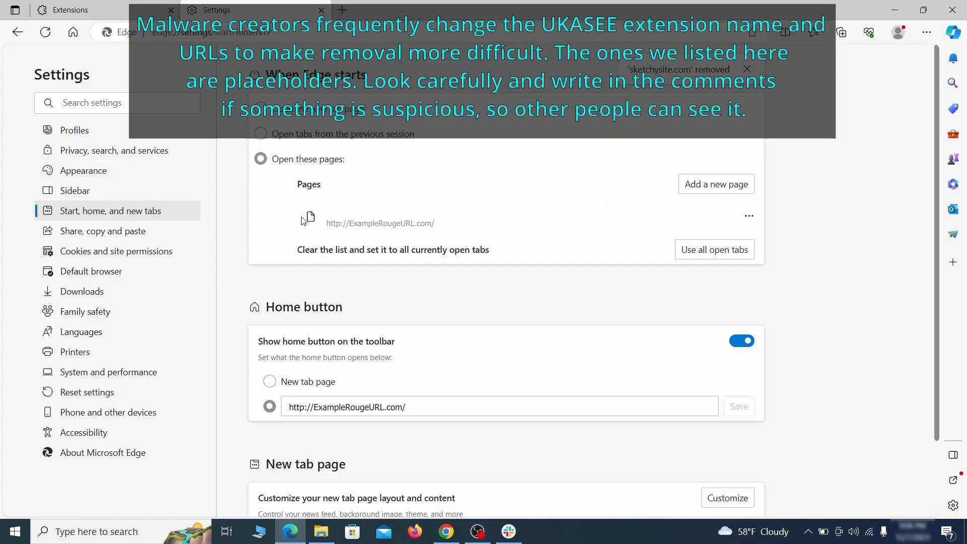
{"action": "left_click", "coordinate": [749, 217]}
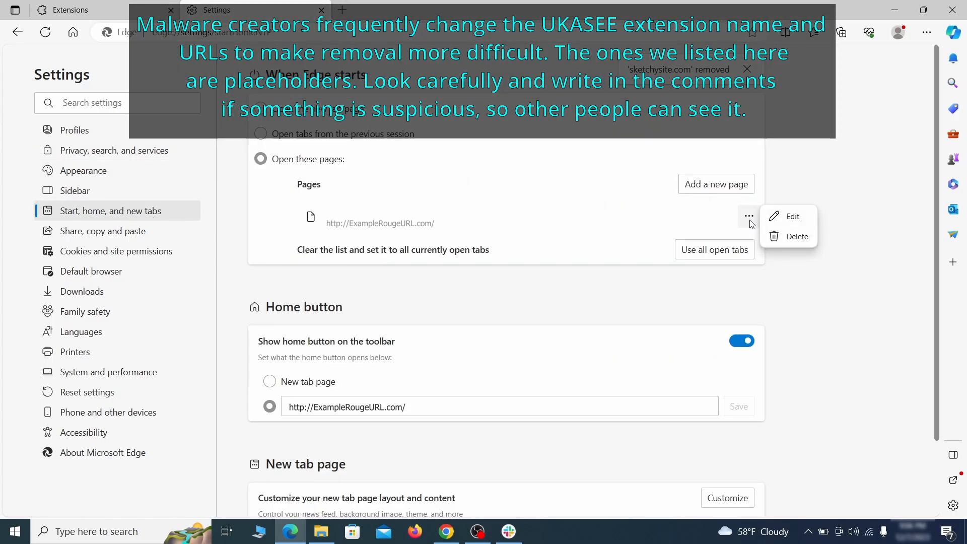
{"action": "left_click", "coordinate": [789, 237]}
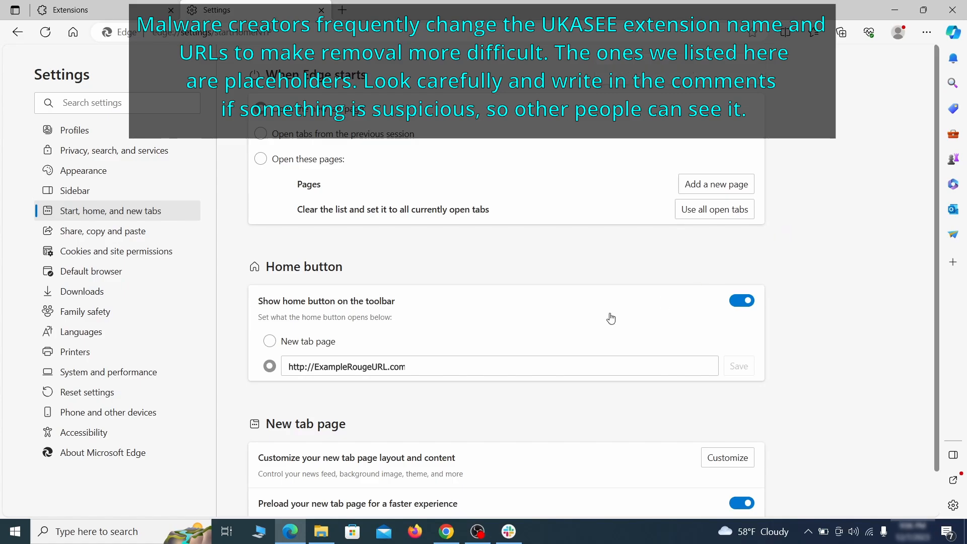
- Clear the ExampleRougeURL.com address from the home button setting and make the button open the New tab page
{"action": "left_click", "coordinate": [420, 361]}
{"action": "triple_click", "coordinate": [420, 362]}
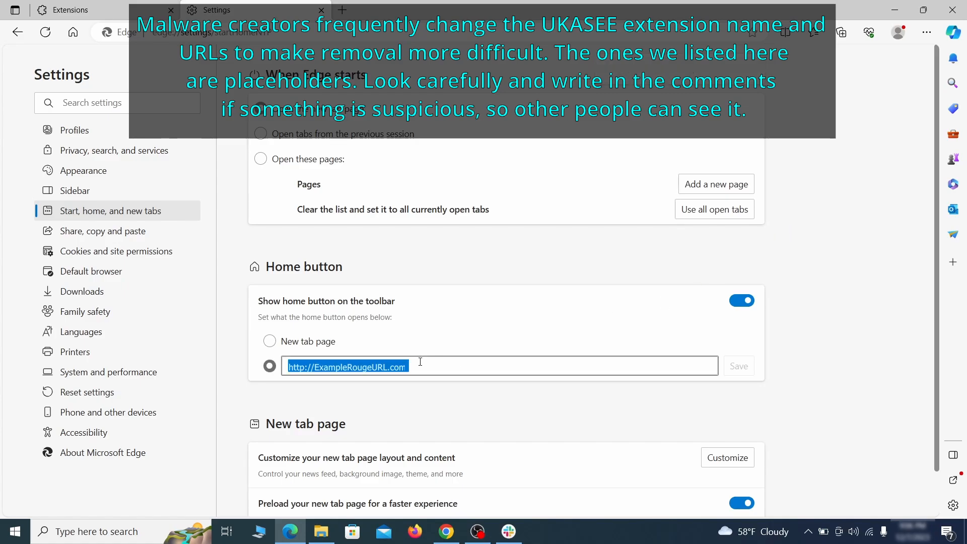
{"action": "key", "text": "BackSpace"}
{"action": "left_click", "coordinate": [269, 342]}
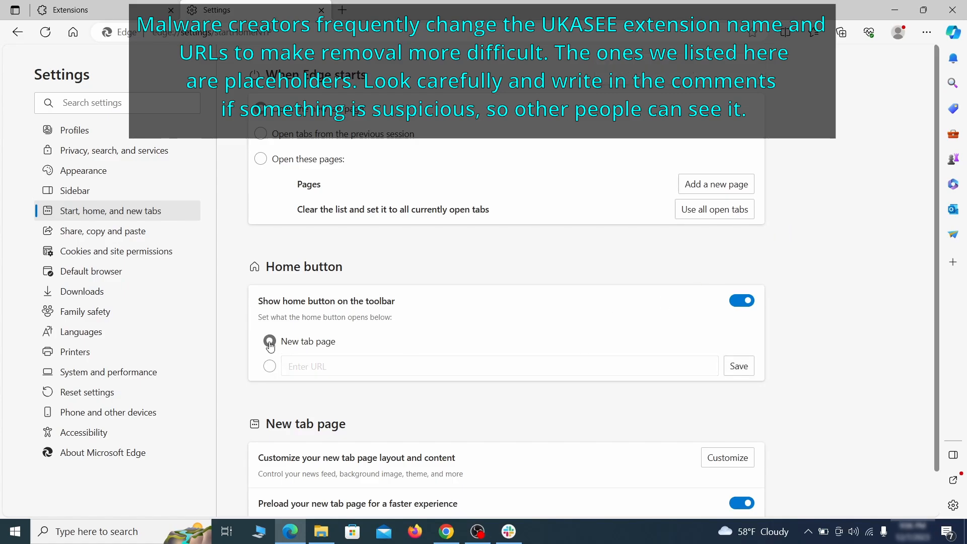
- Remove ExampleRougeURL.com from the sites allowed to send notifications in Edge's site permissions
{"action": "left_click", "coordinate": [177, 253]}
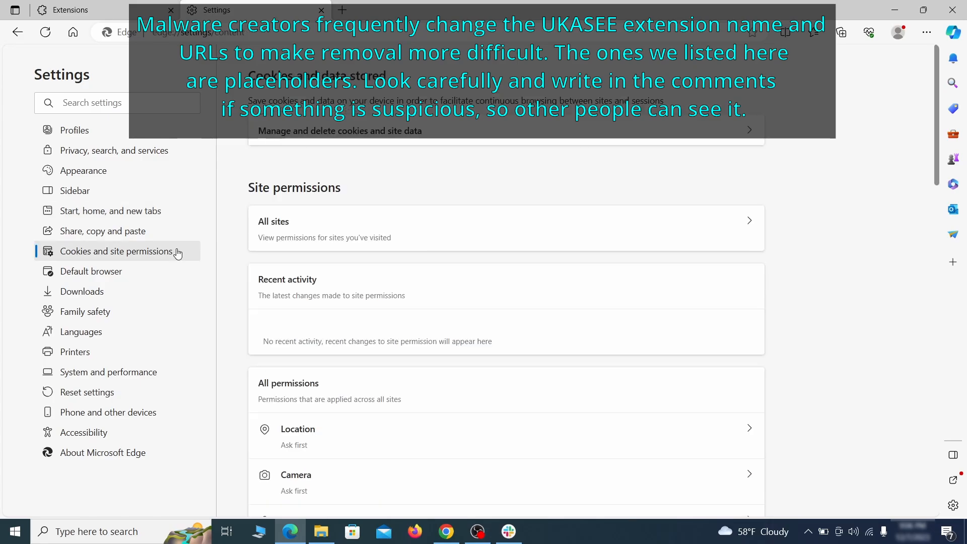
{"action": "scroll", "coordinate": [467, 262], "scroll_direction": "down", "scroll_amount": 6}
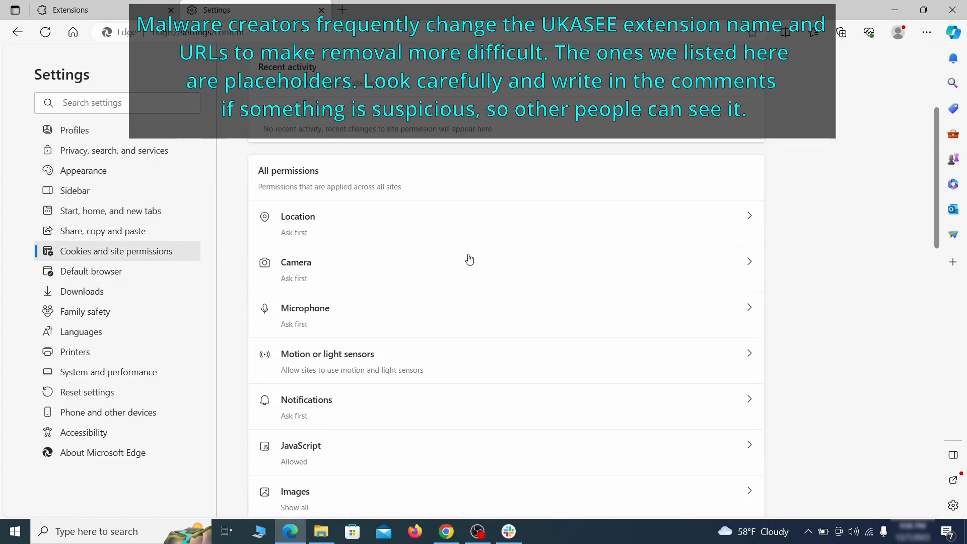
{"action": "scroll", "coordinate": [468, 266], "scroll_direction": "down", "scroll_amount": 1}
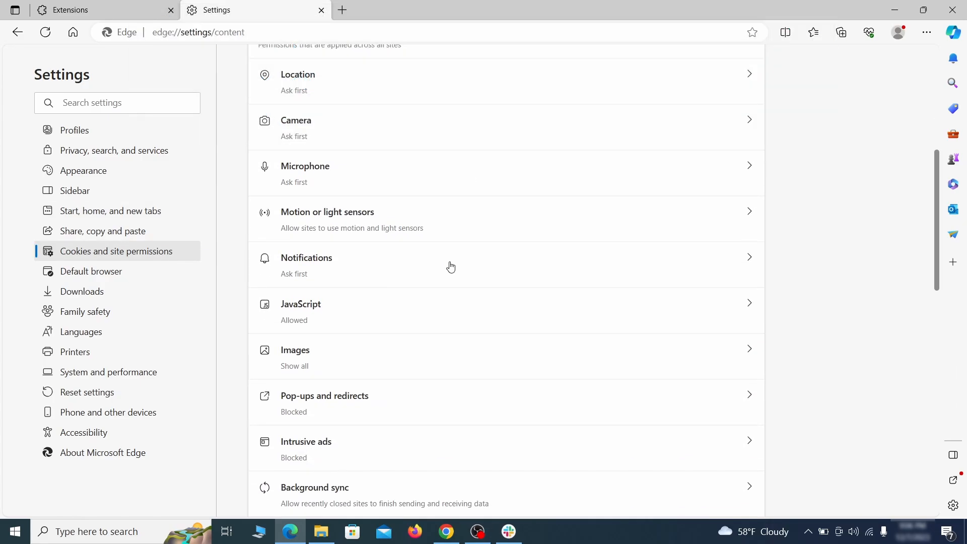
{"action": "left_click", "coordinate": [450, 267]}
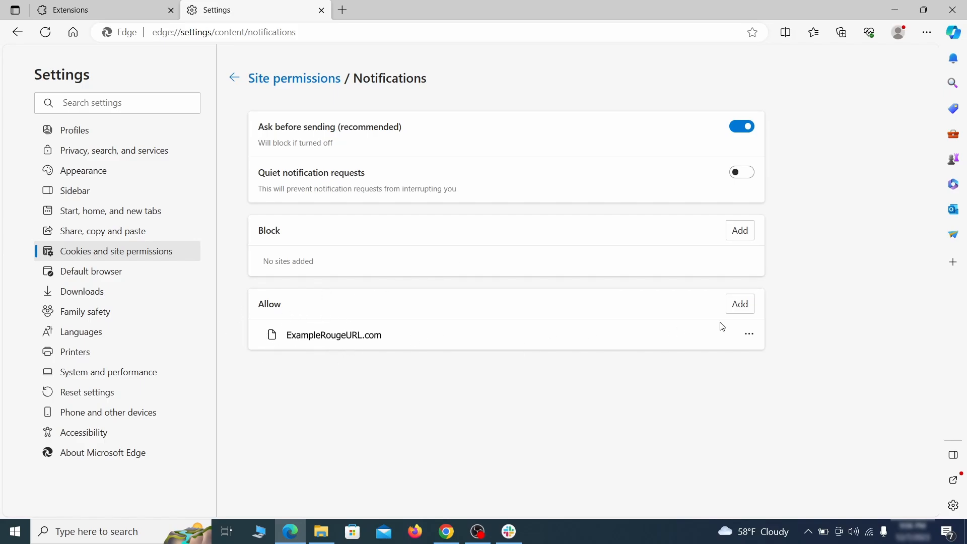
{"action": "left_click", "coordinate": [749, 334]}
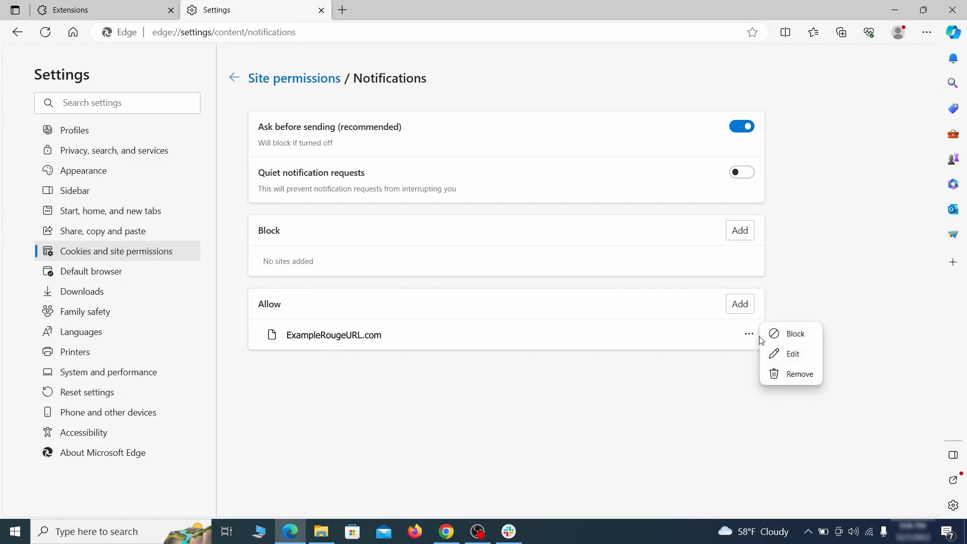
{"action": "left_click", "coordinate": [794, 375]}
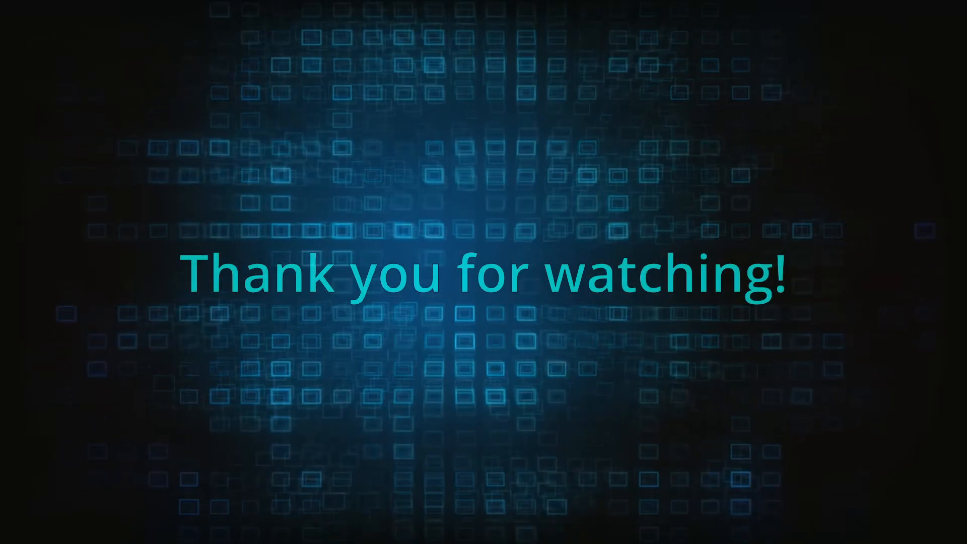